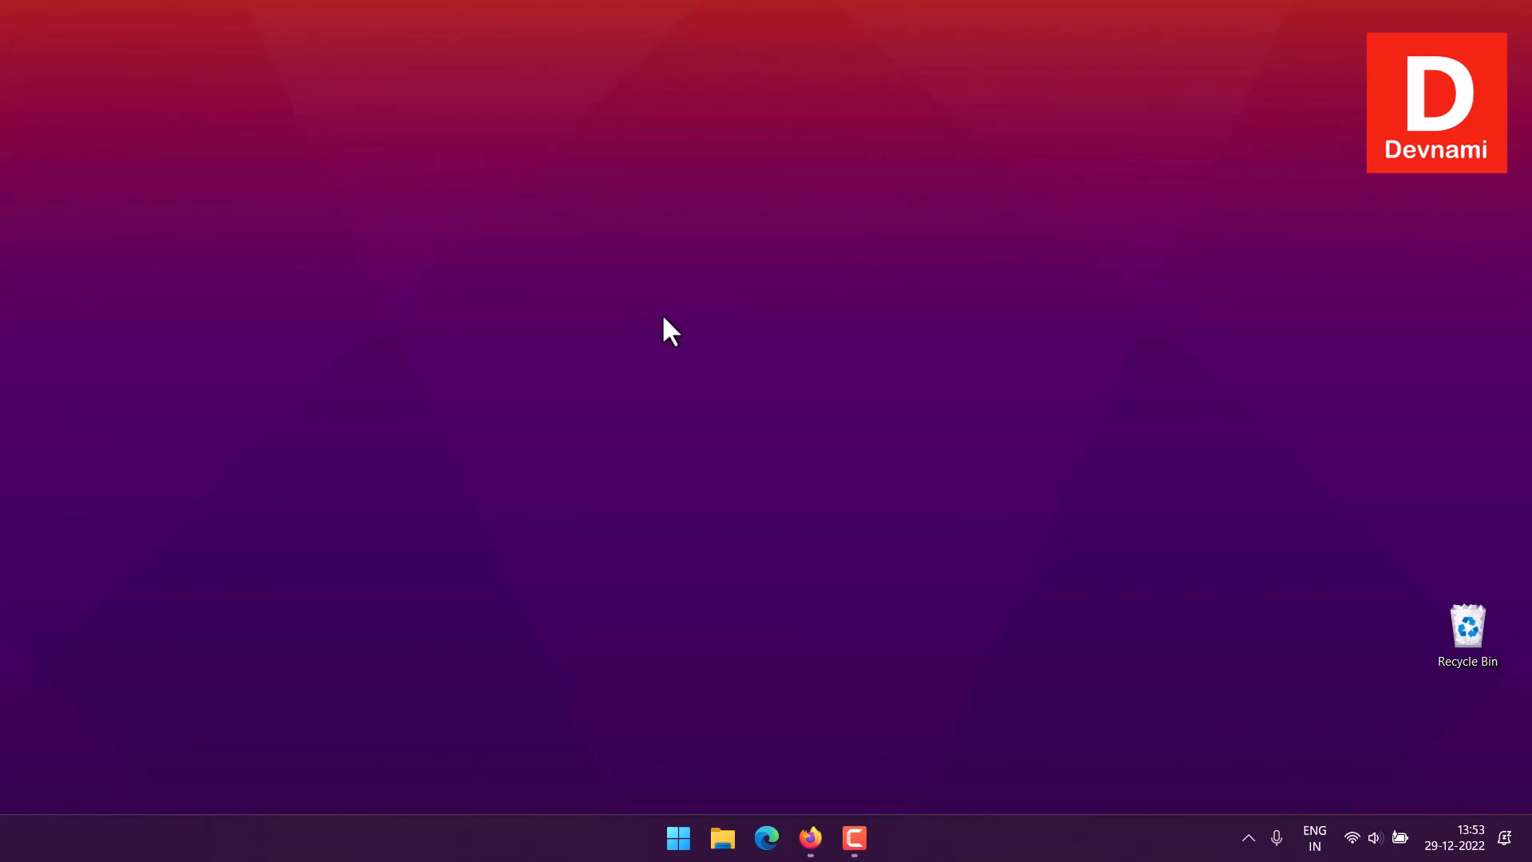
Step: Open the RavenDB-5.4.5-windows-x64 folder on the Data (D:) drive and look through its files
click(722, 838)
click(81, 582)
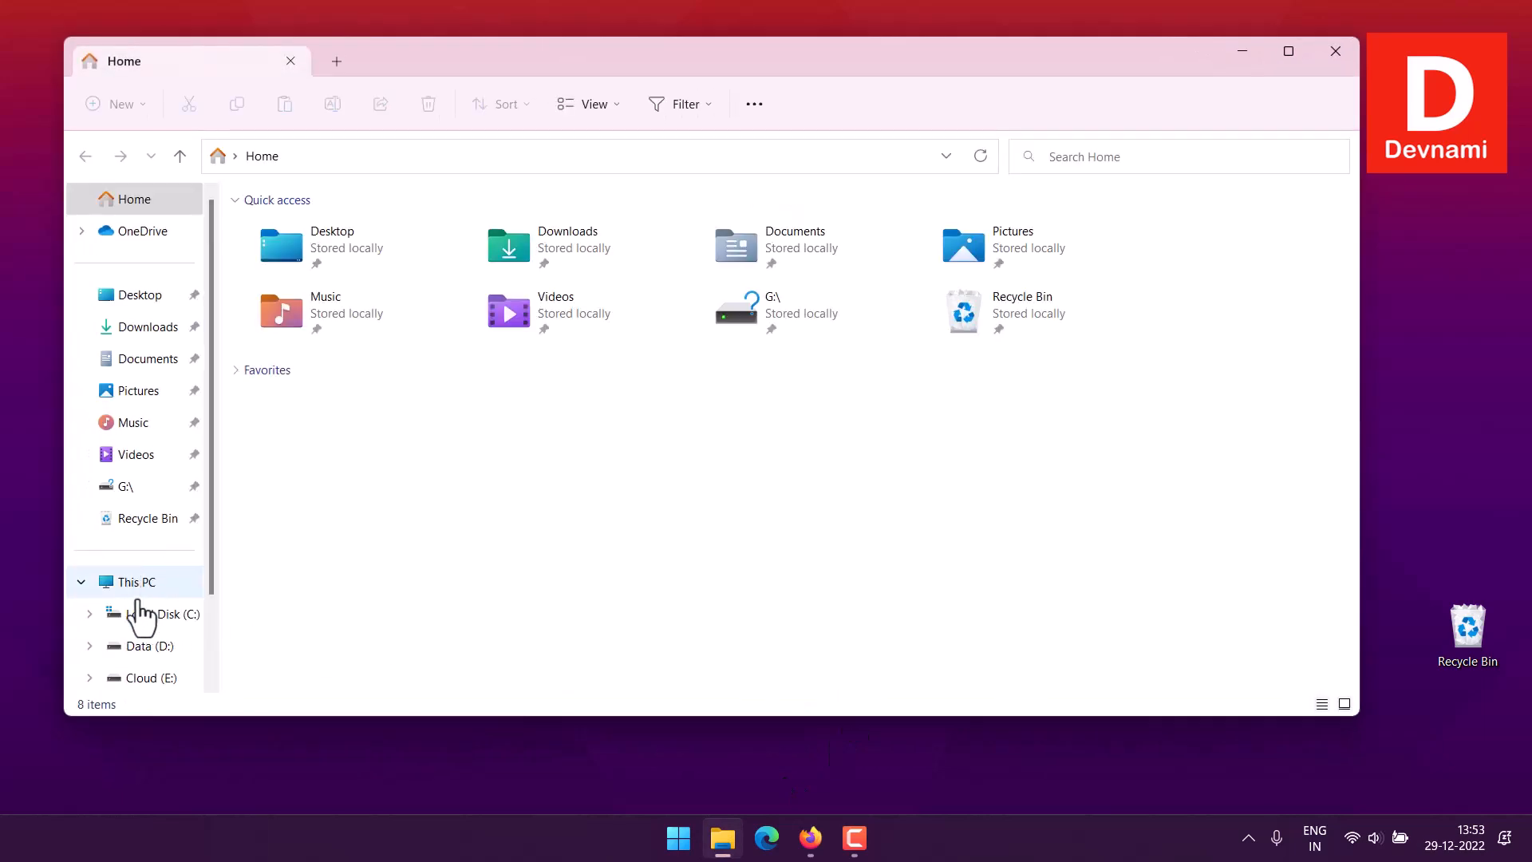
click(148, 645)
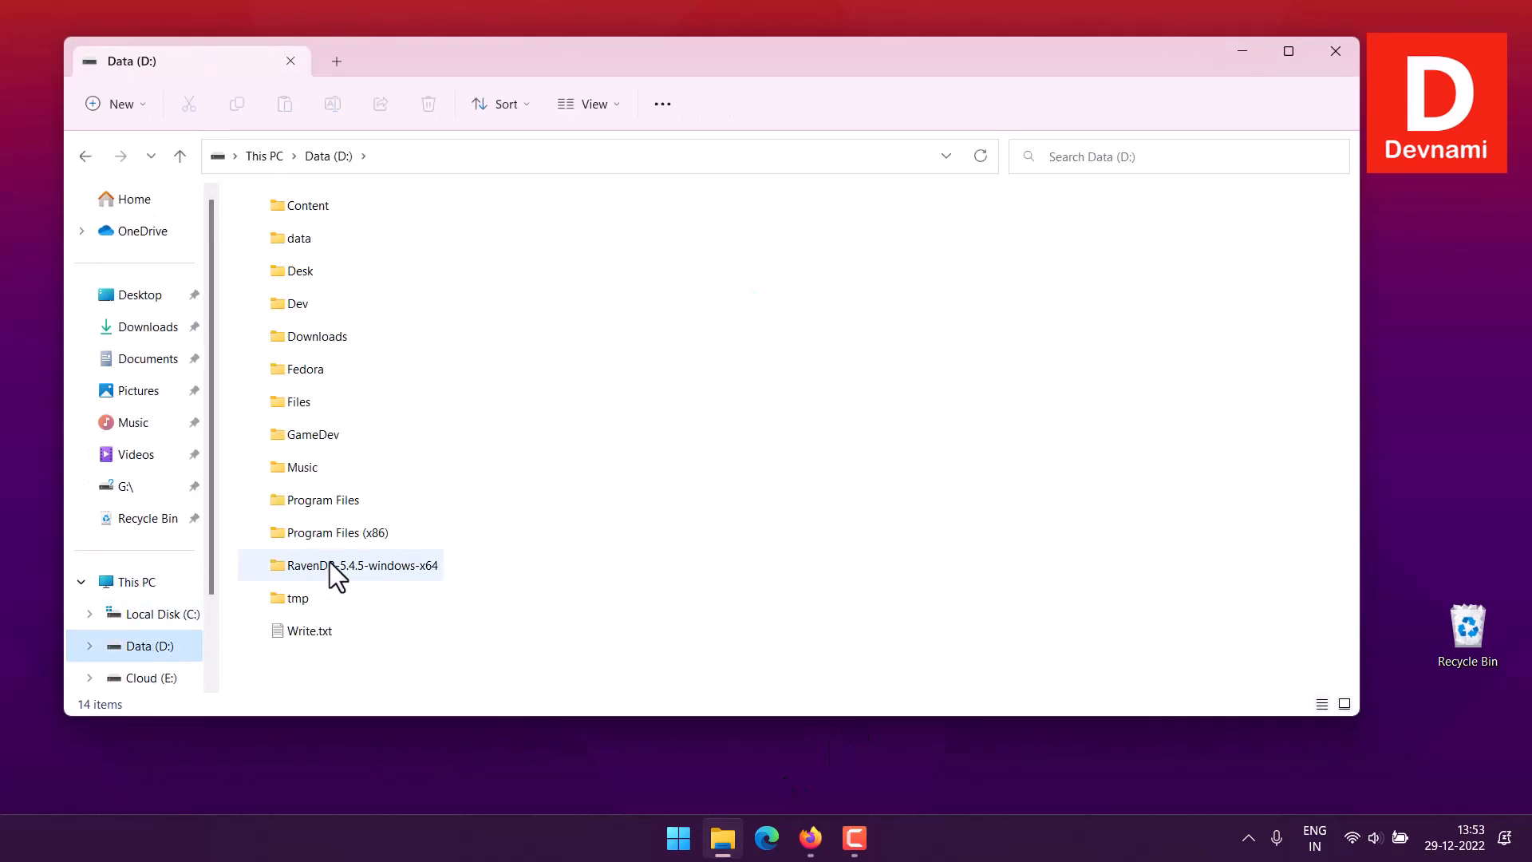
double_click(347, 568)
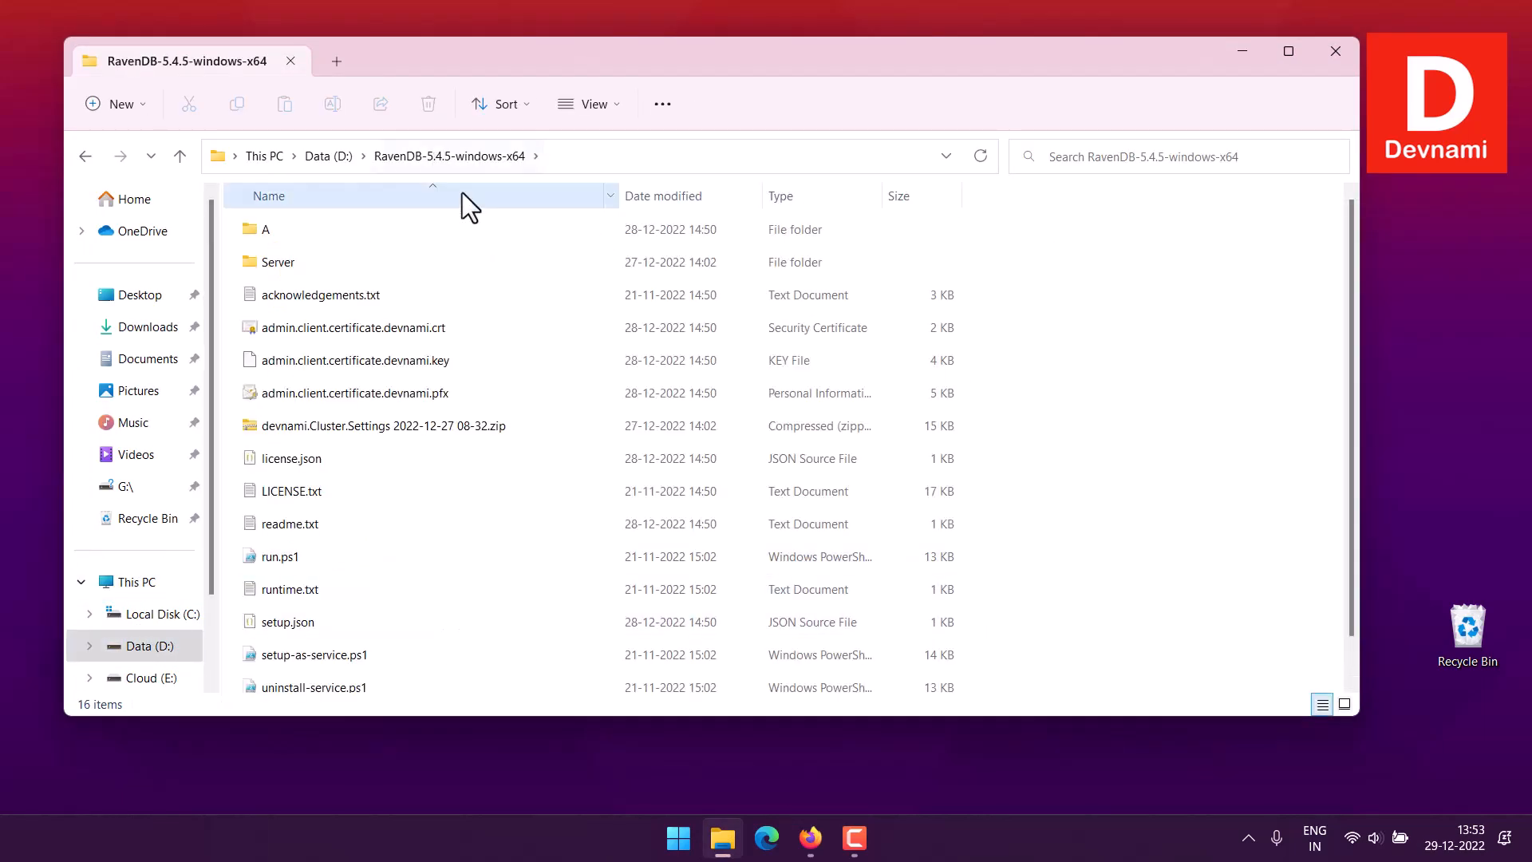
drag(751, 56, 774, 46)
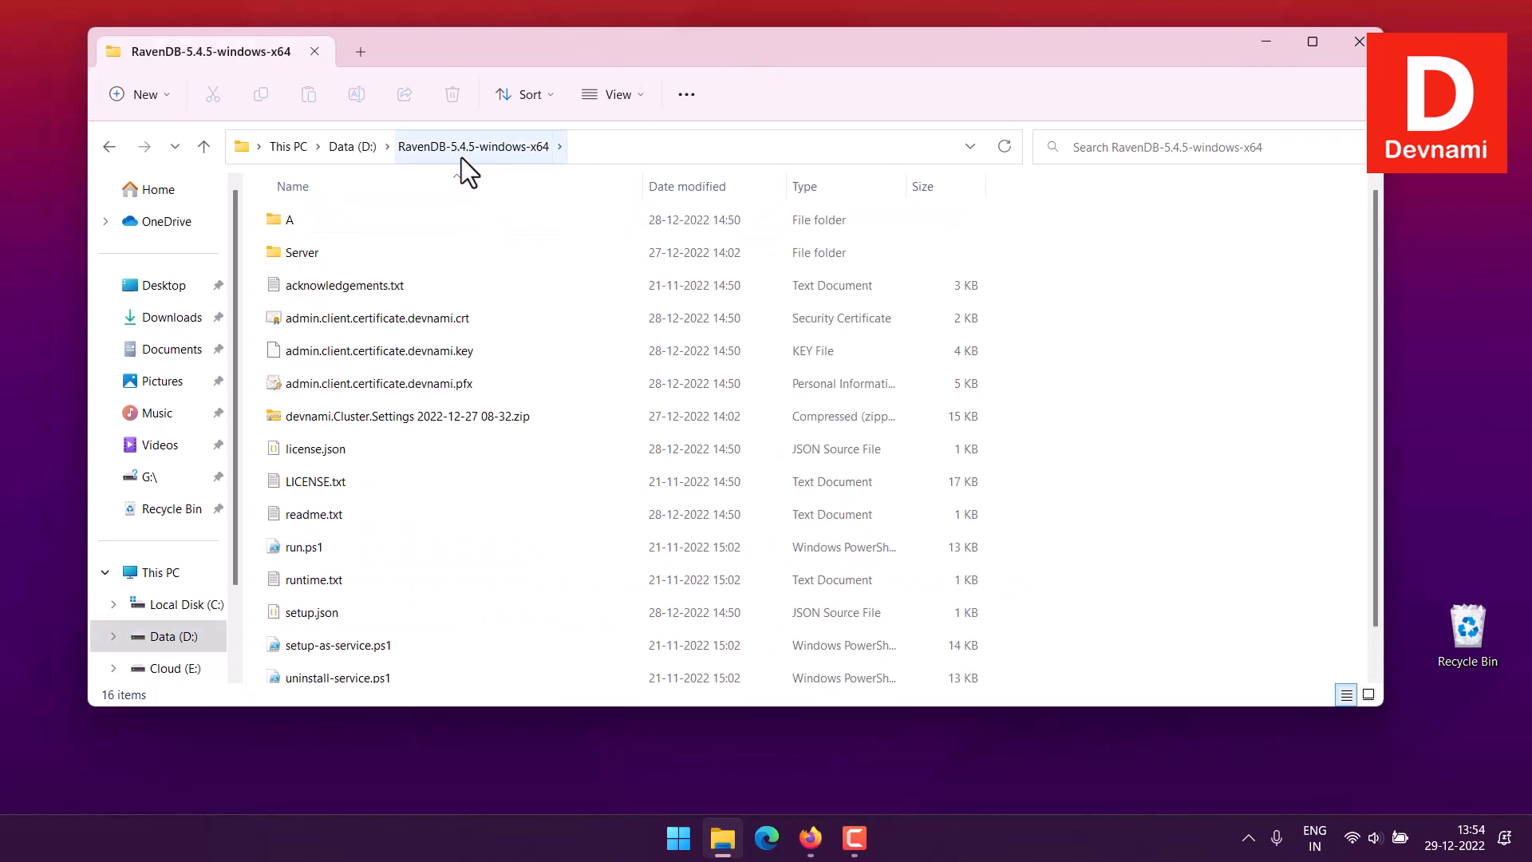
scroll(723, 430, down, 1)
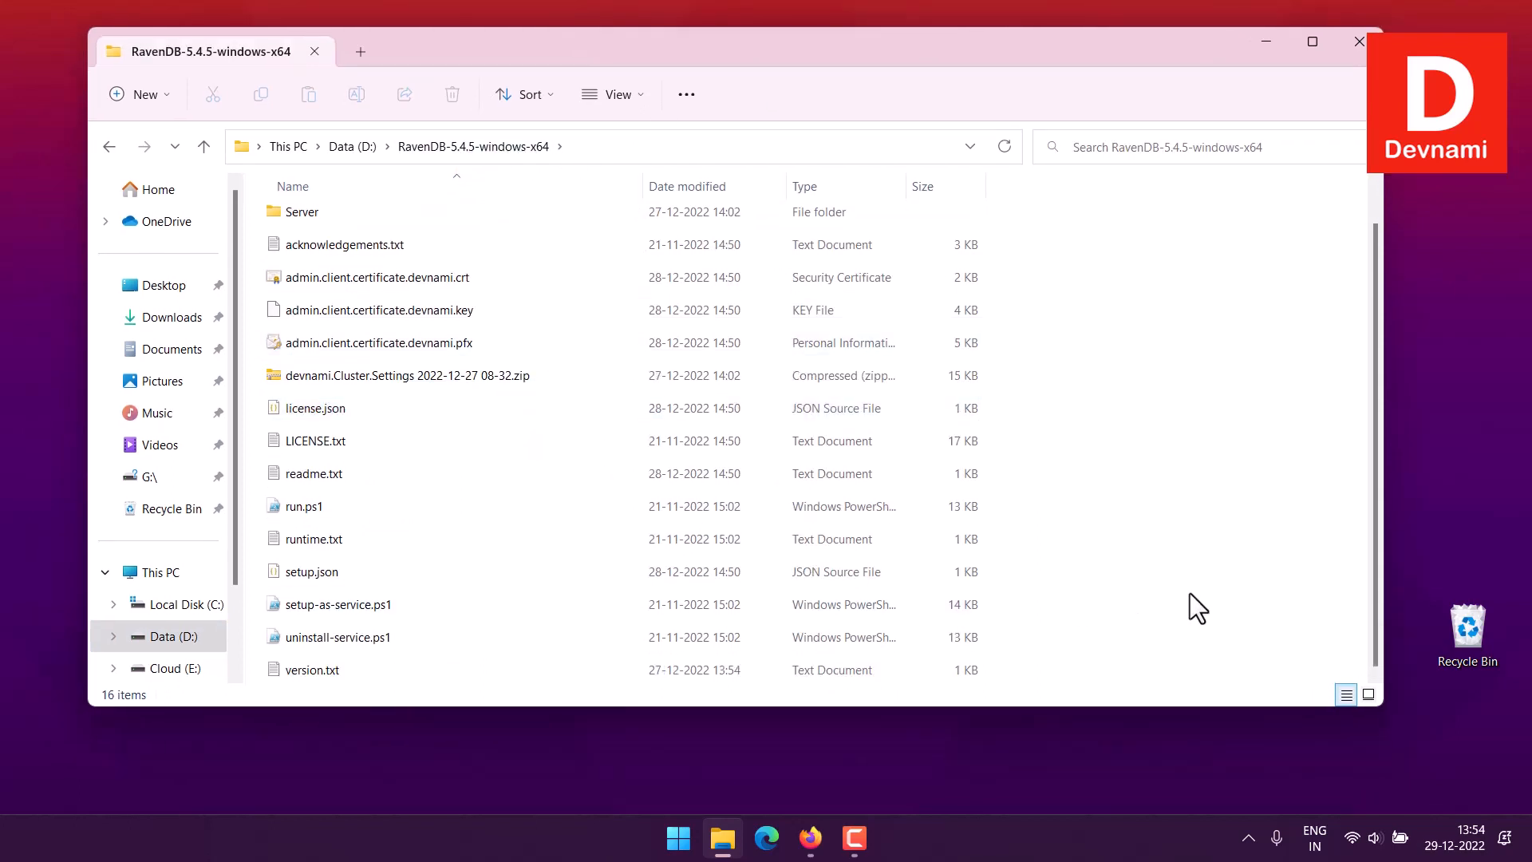
scroll(1205, 566, up, 1)
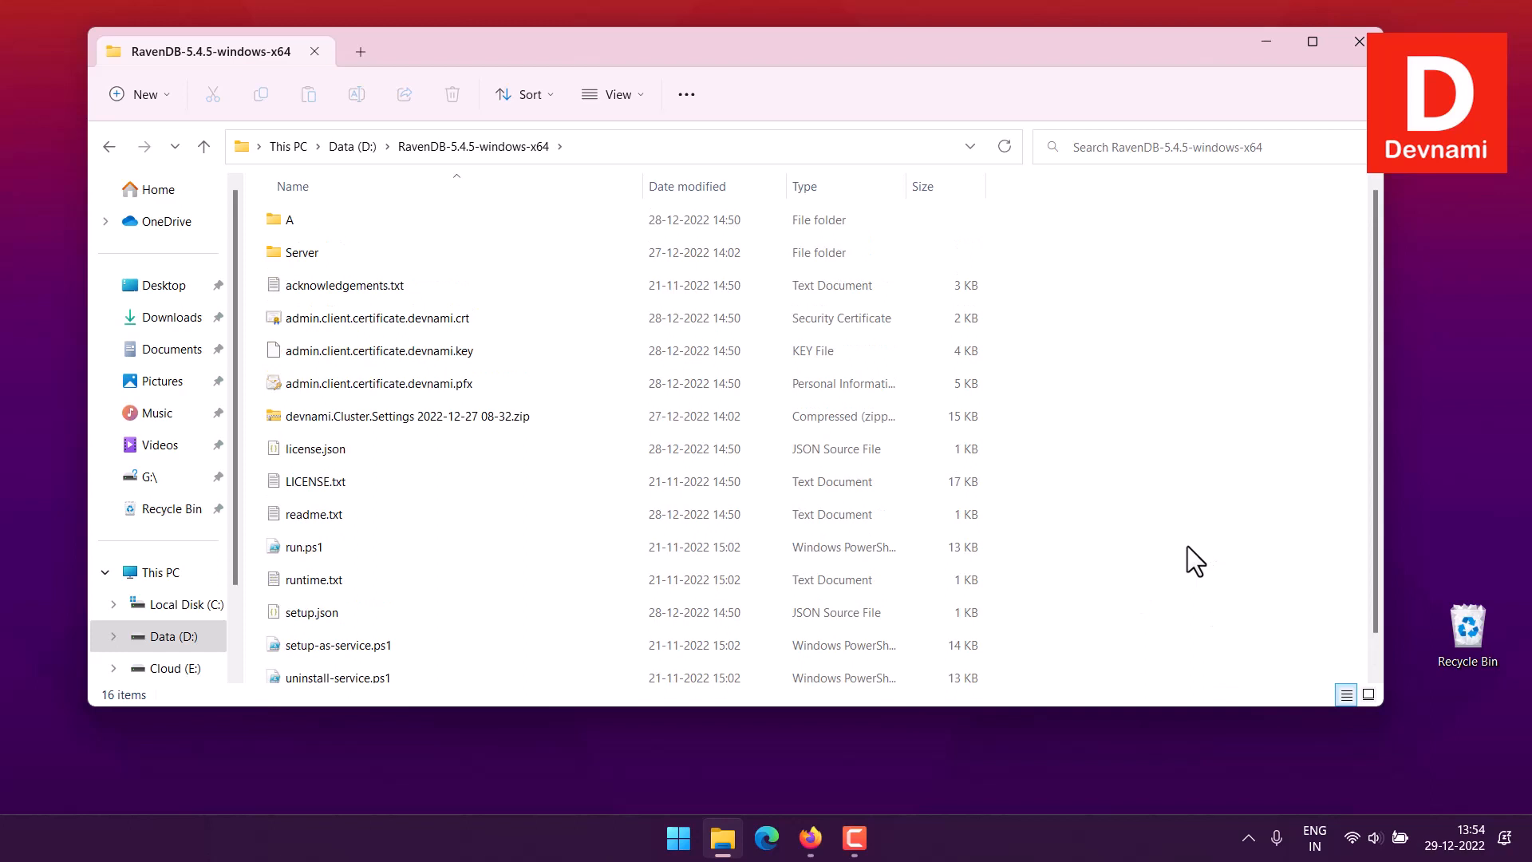
Step: Copy the address of the RavenDB-5.4.5-windows-x64 folder as text and locate the run.ps1 script in it
right_click(477, 147)
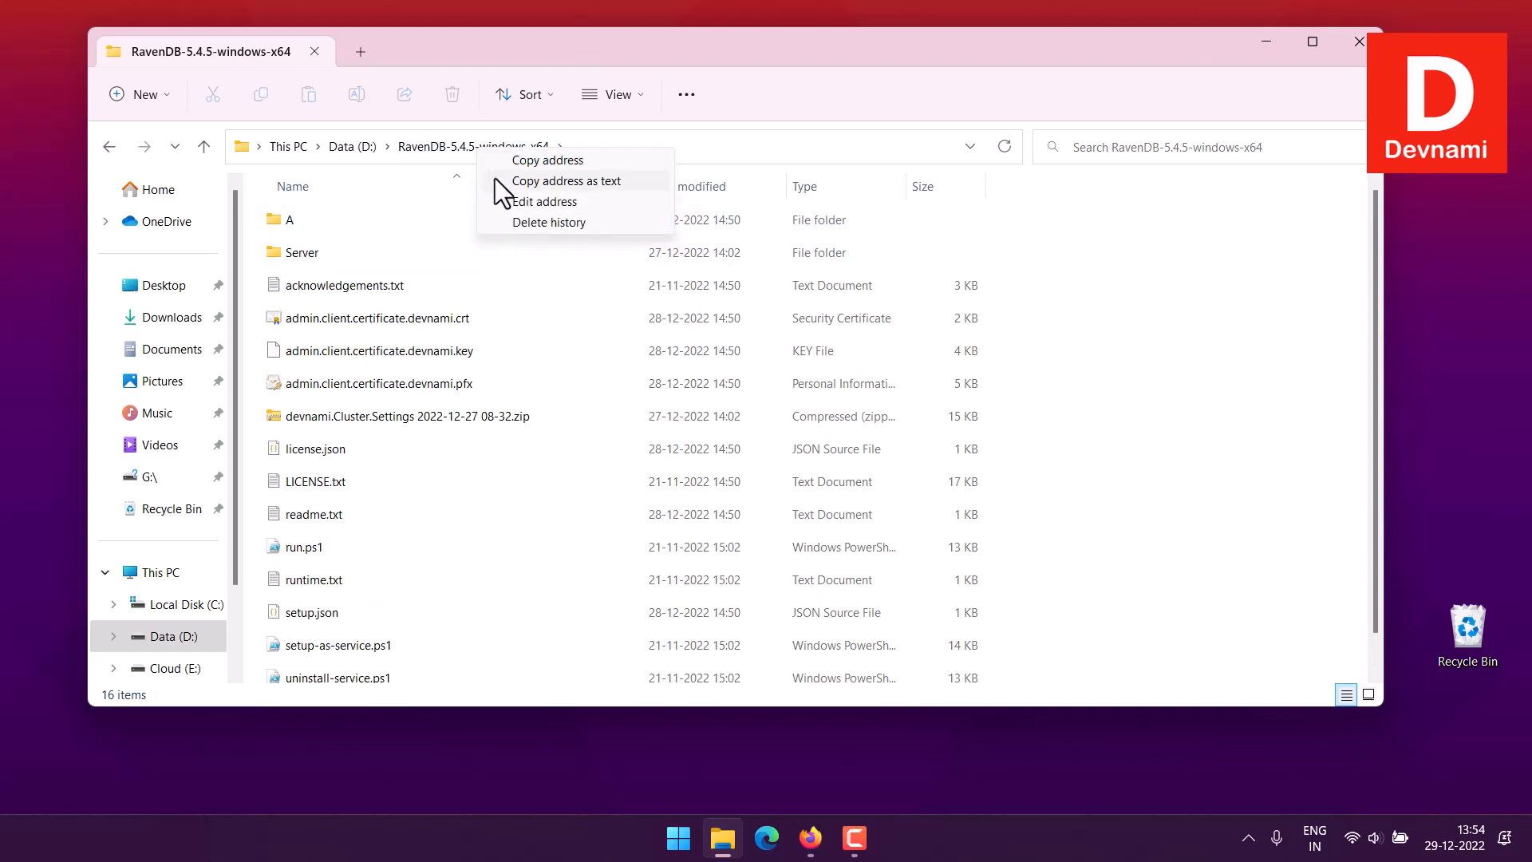
click(498, 181)
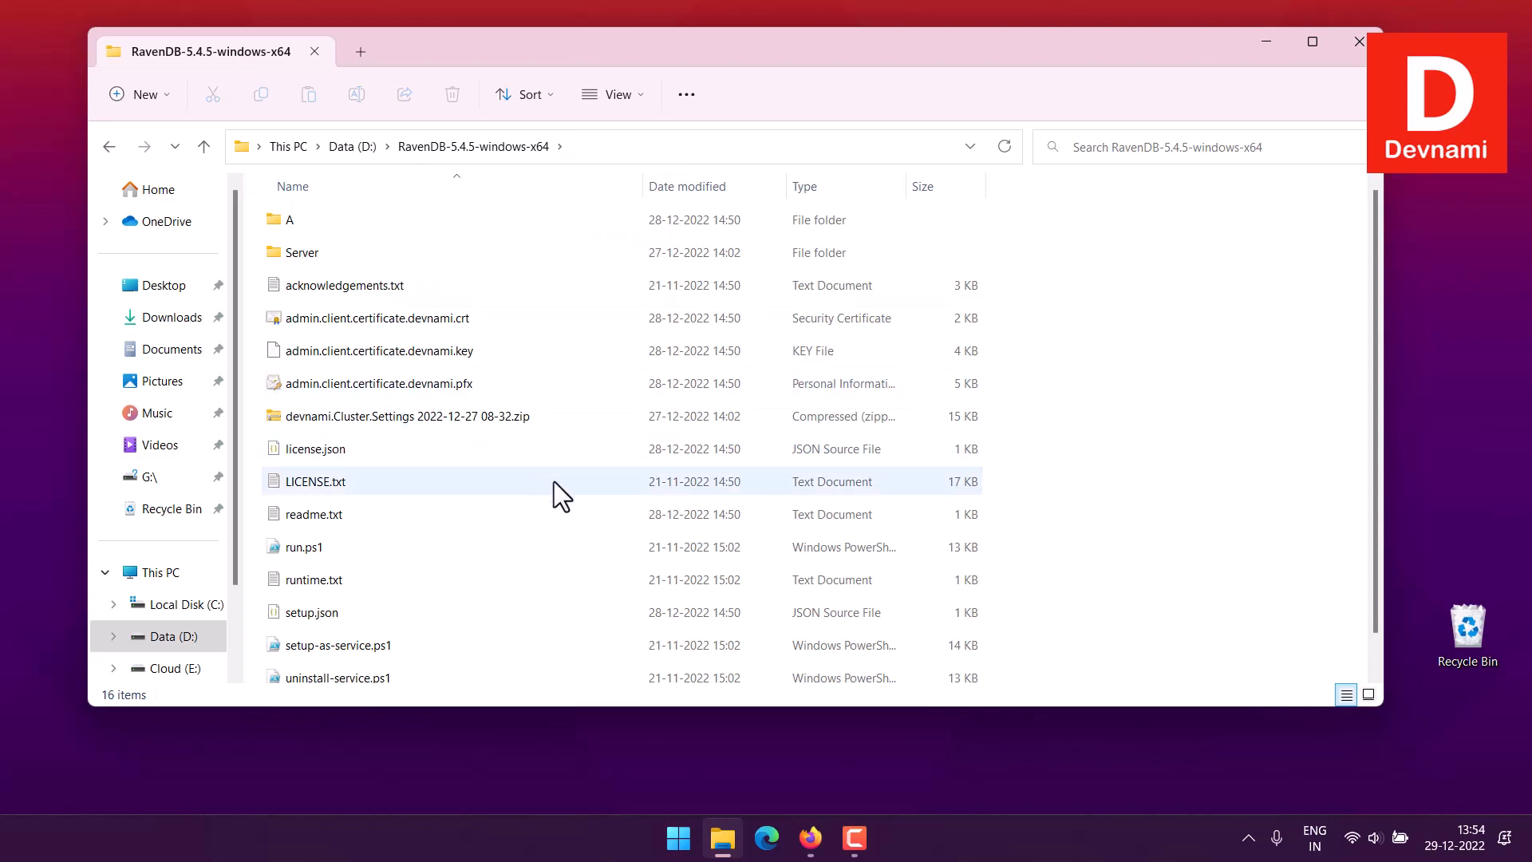
scroll(1272, 409, down, 1)
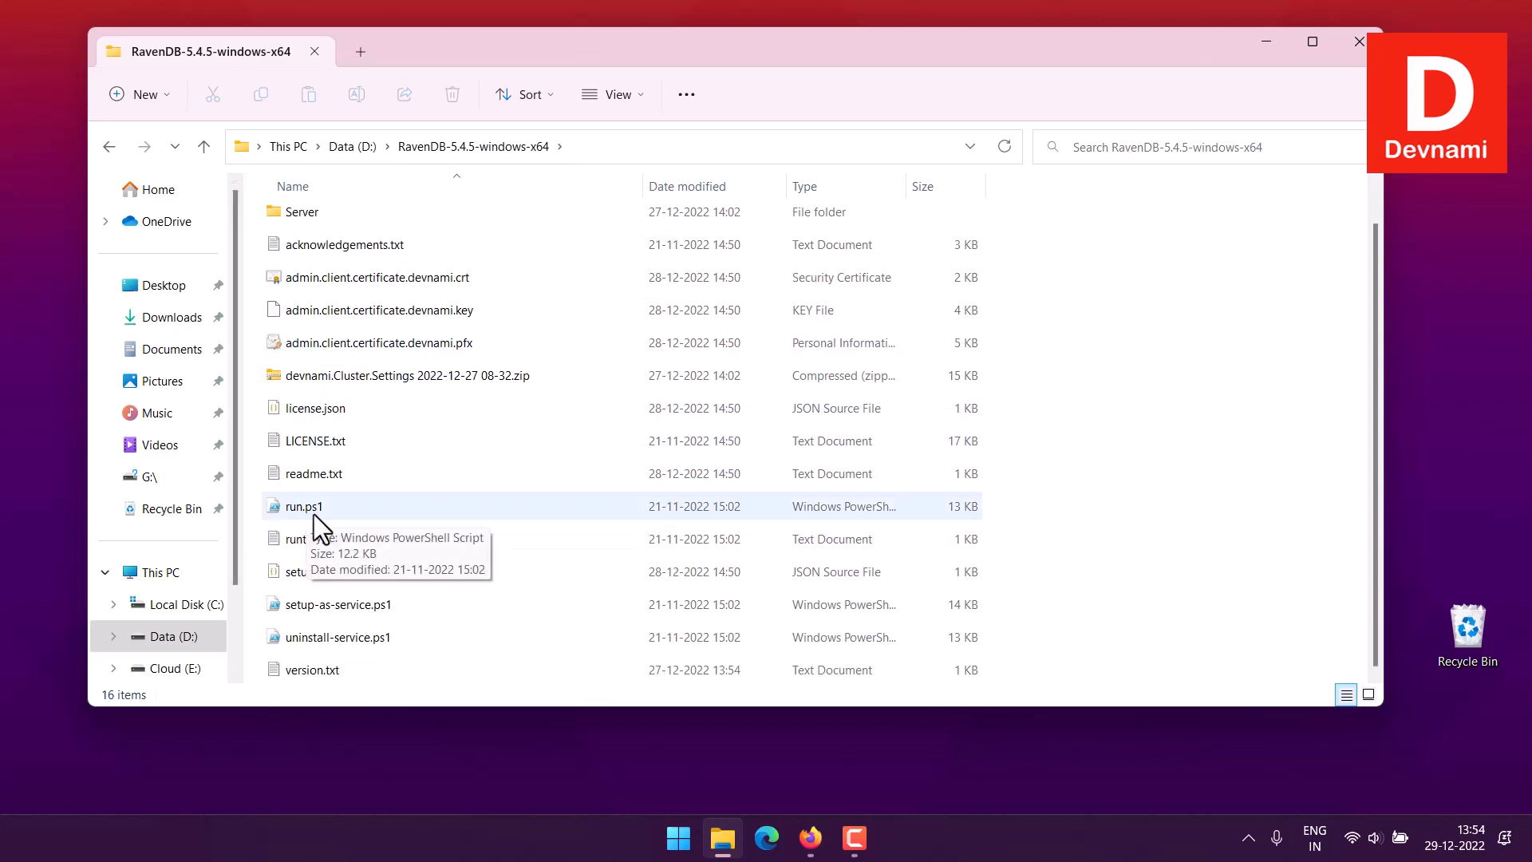
Step: Minimize the folder window and open Terminal with administrator rights
click(1266, 41)
click(680, 835)
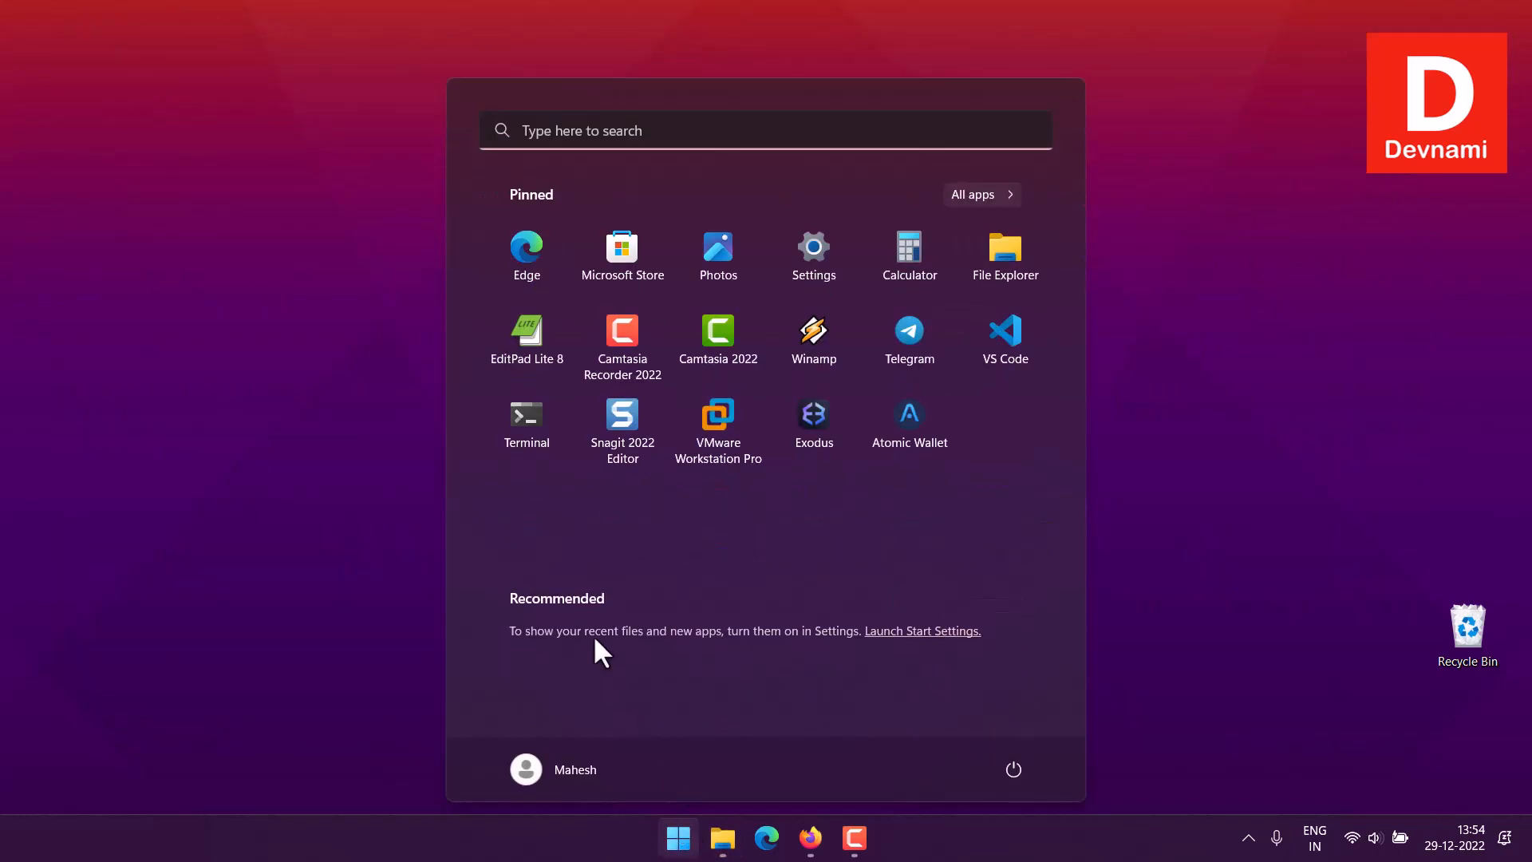
right_click(511, 424)
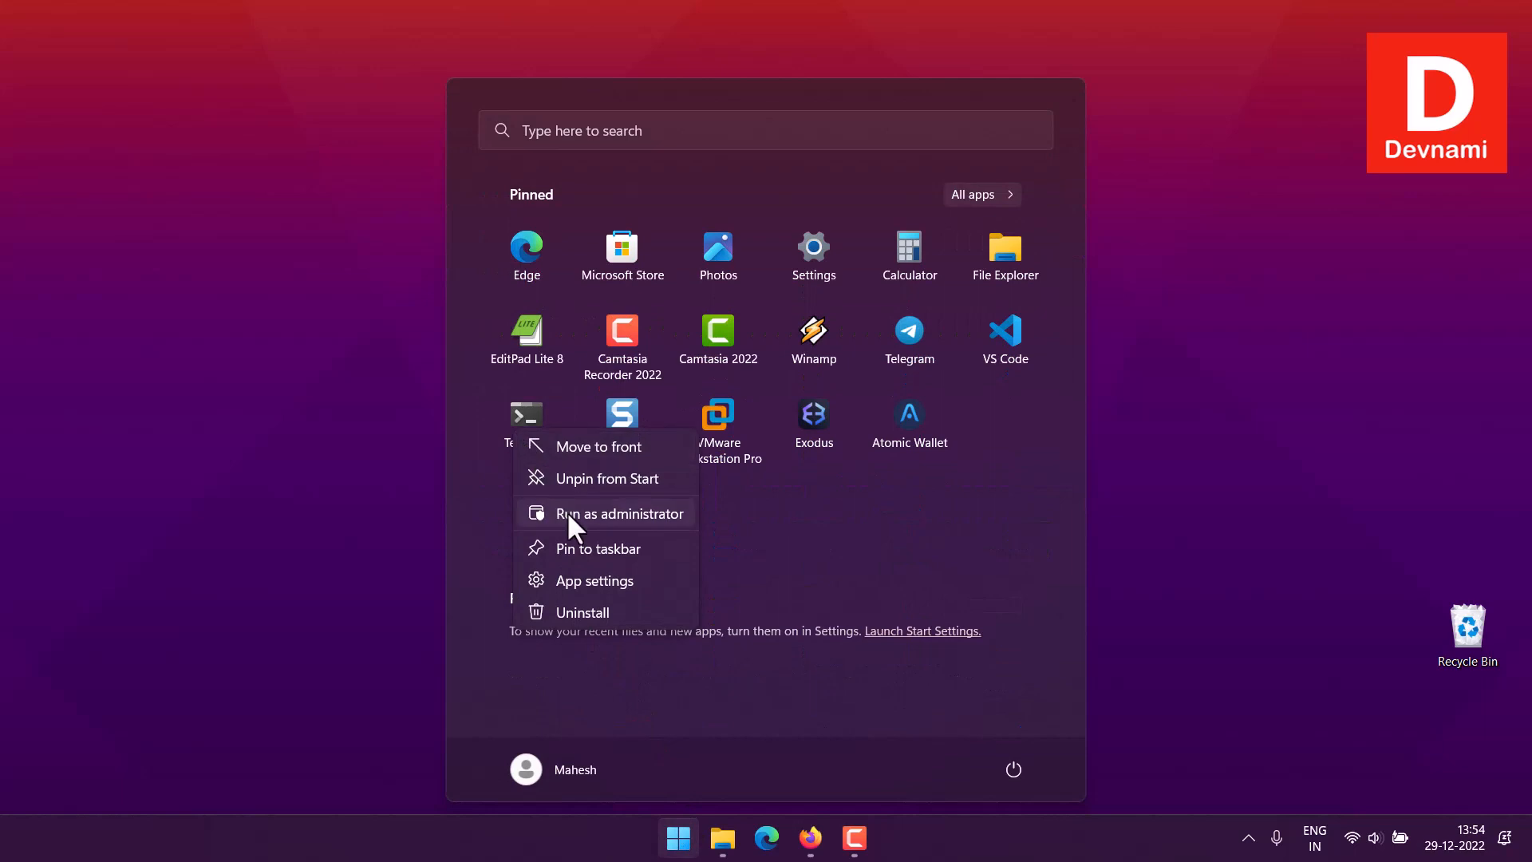
click(570, 515)
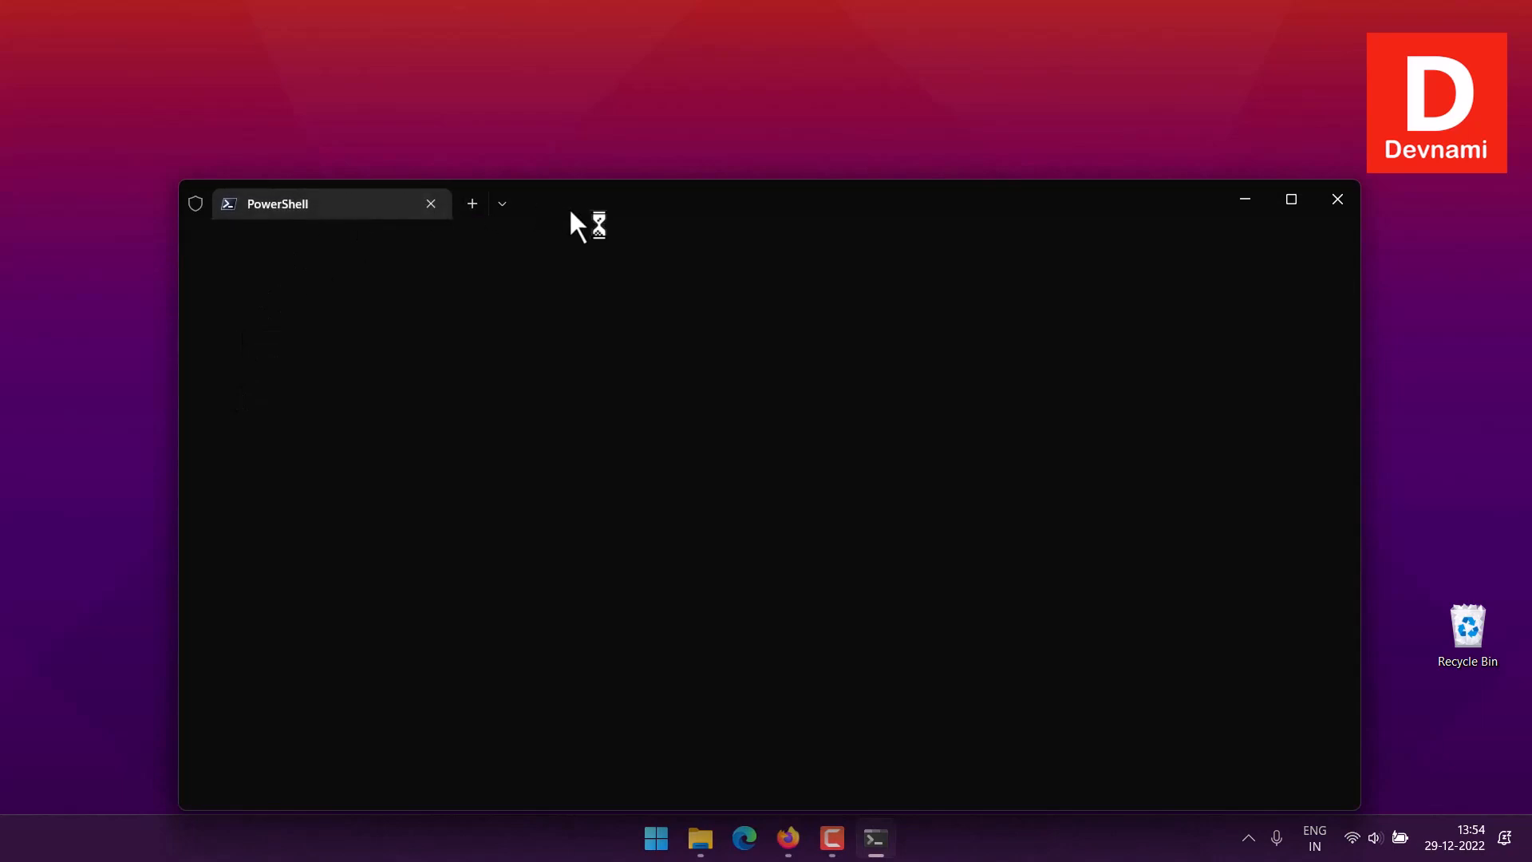
drag(570, 213, 541, 140)
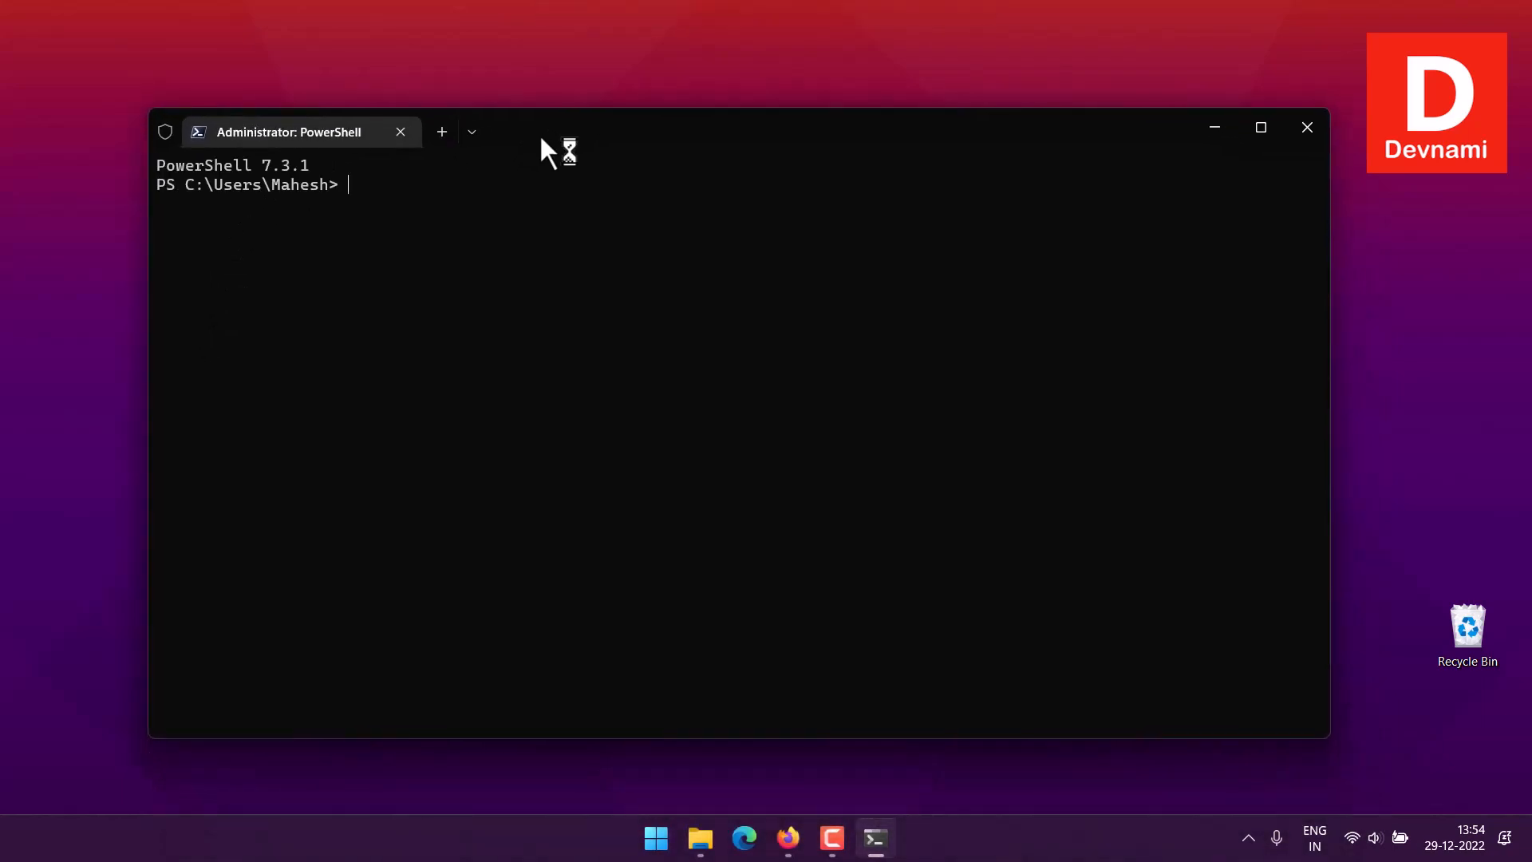
Step: Change the PowerShell working directory to D:\RavenDB-5.4.5-windows-x64 and clear the console output
text(d:)
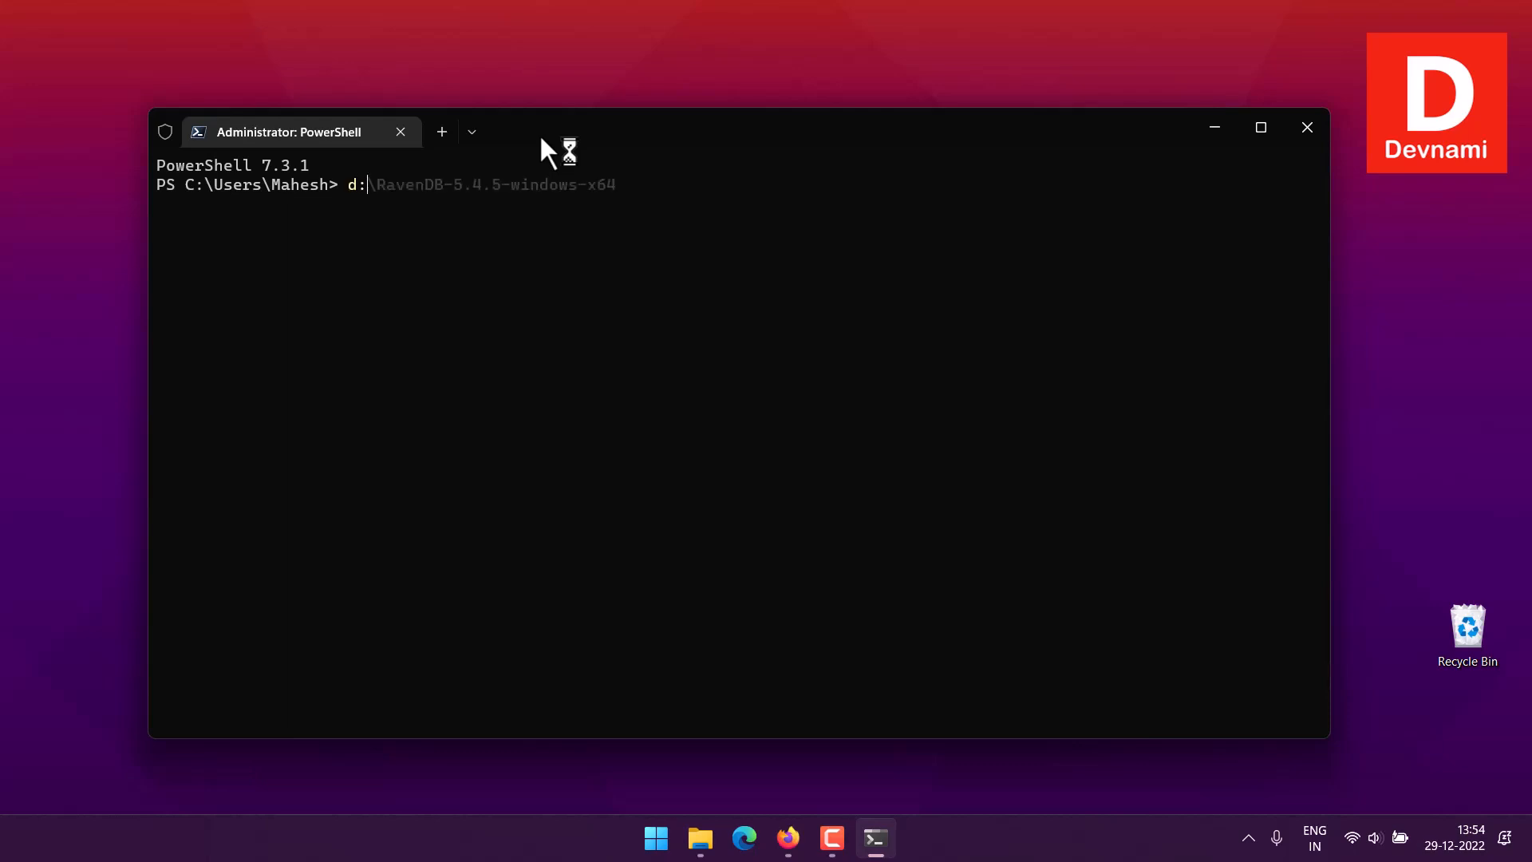
key(Return)
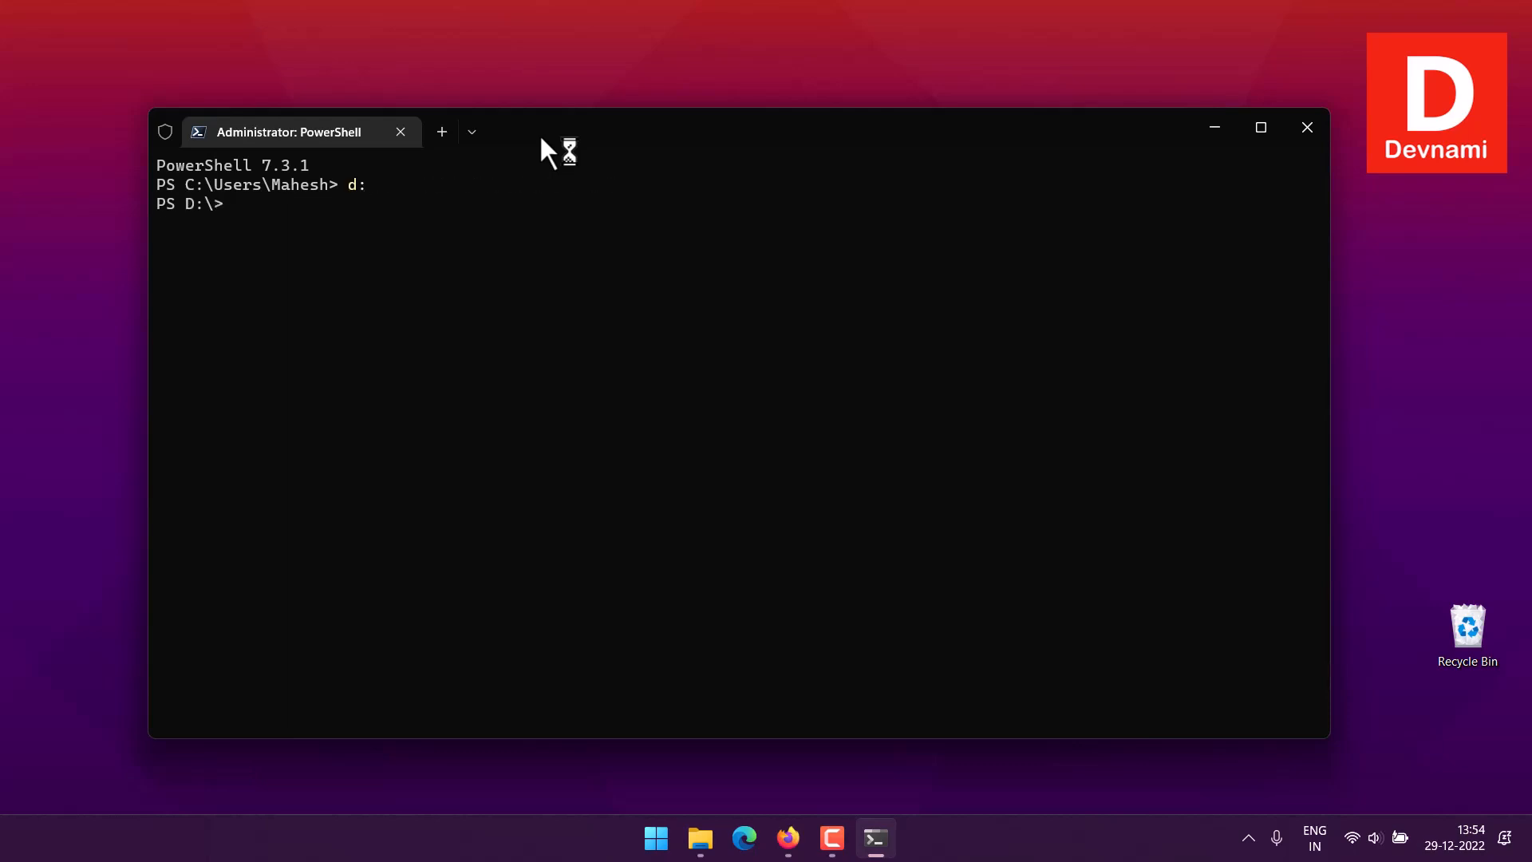
text(clear)
key(Return)
text(cd)
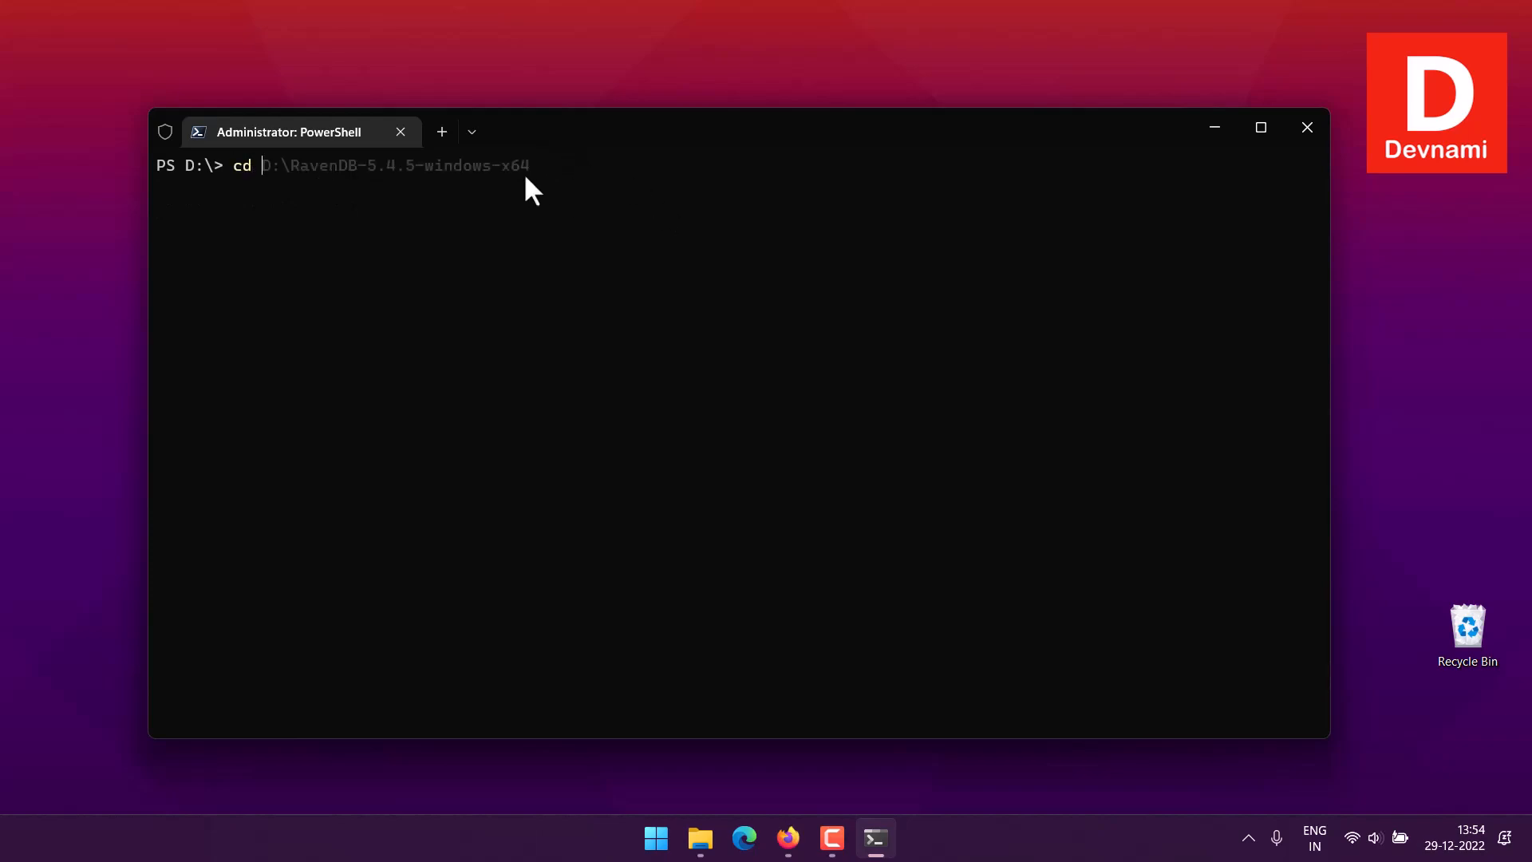
key(Right)
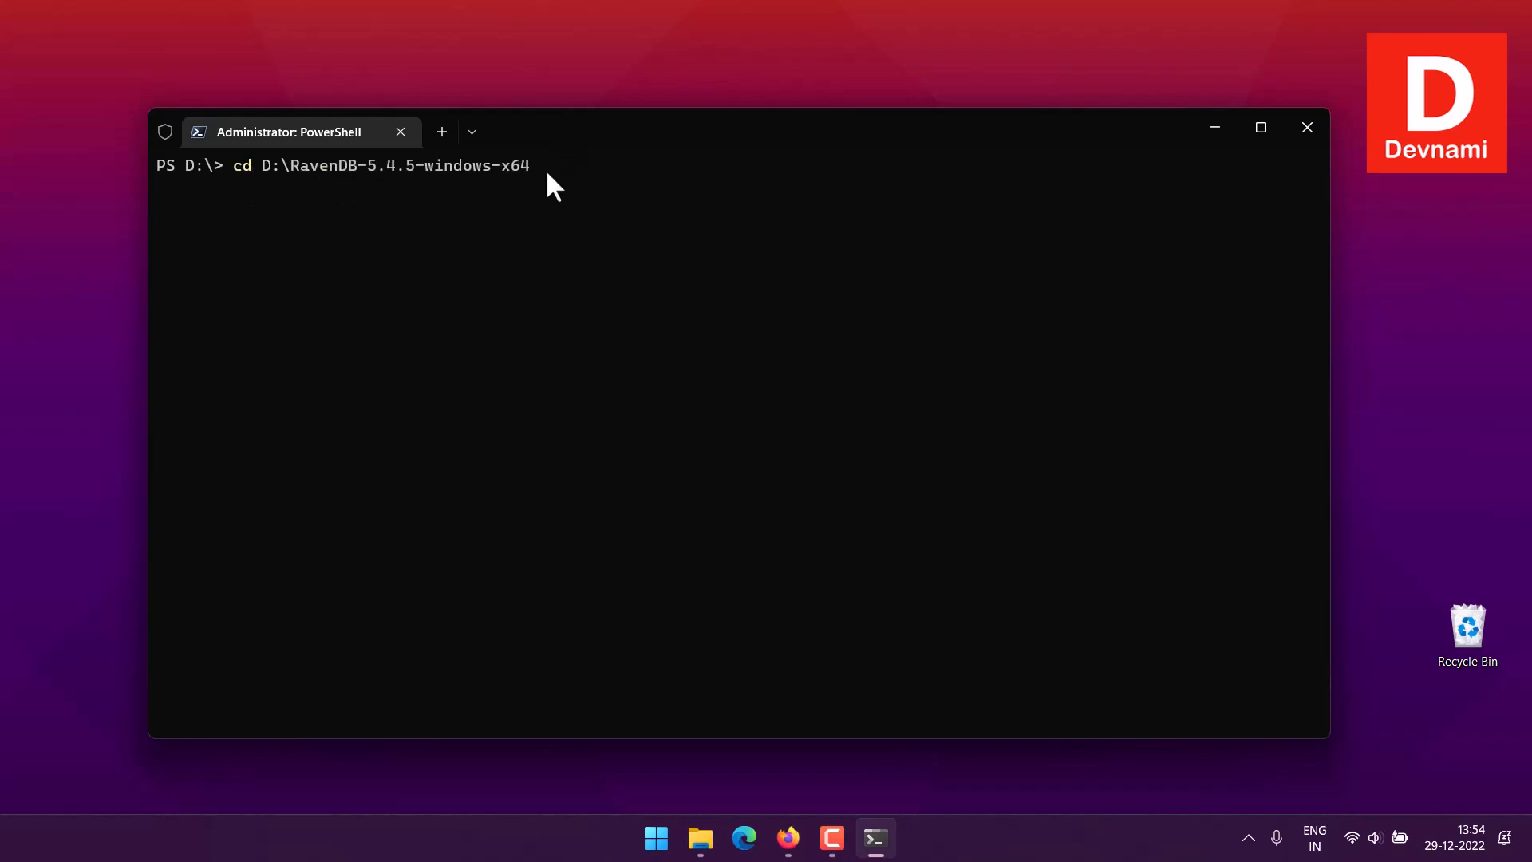
key(Return)
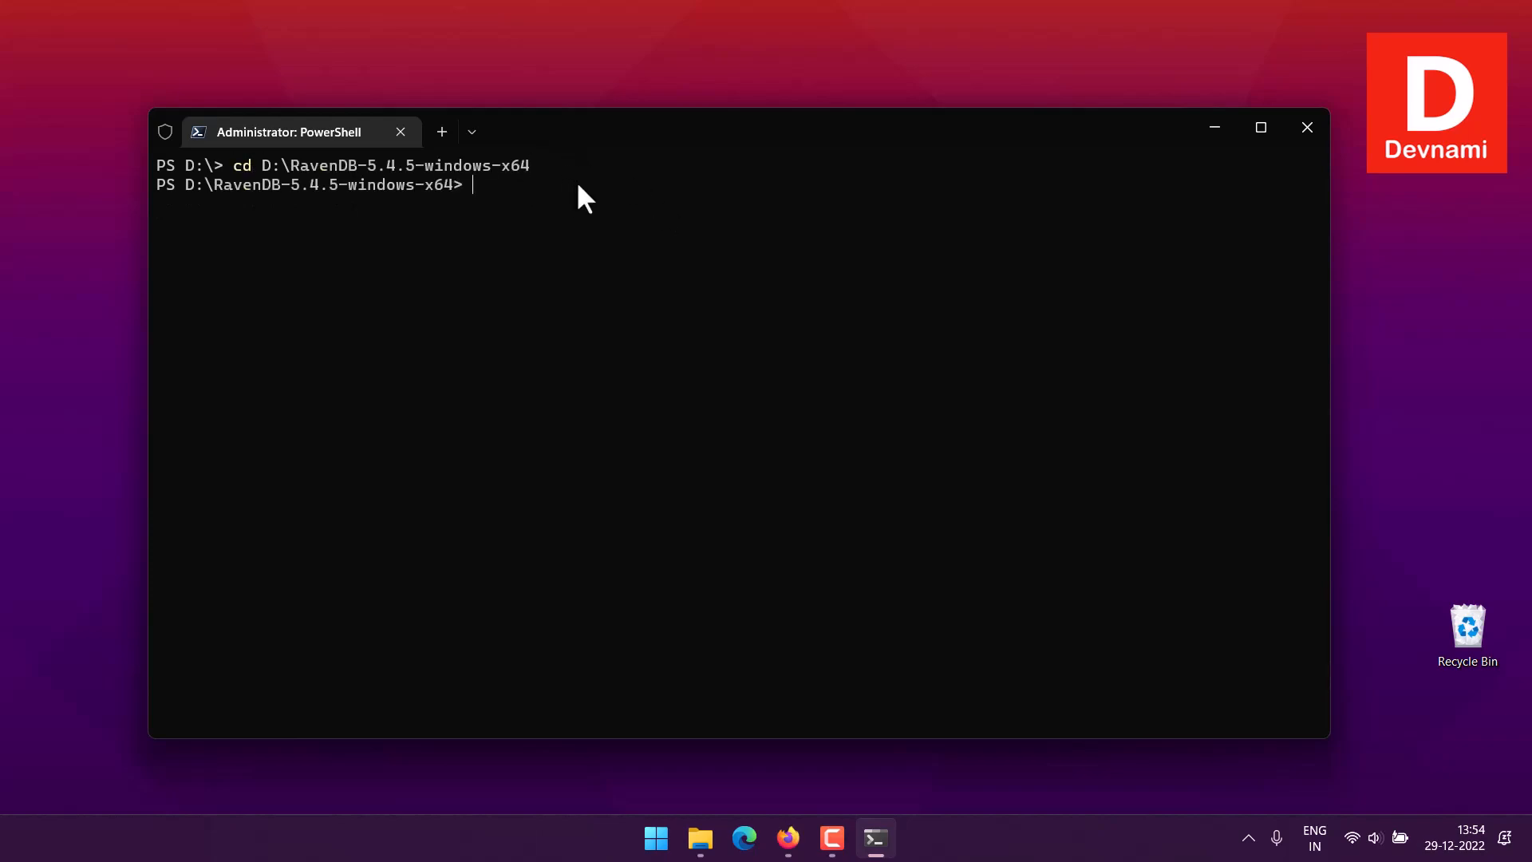
text(clear)
key(Return)
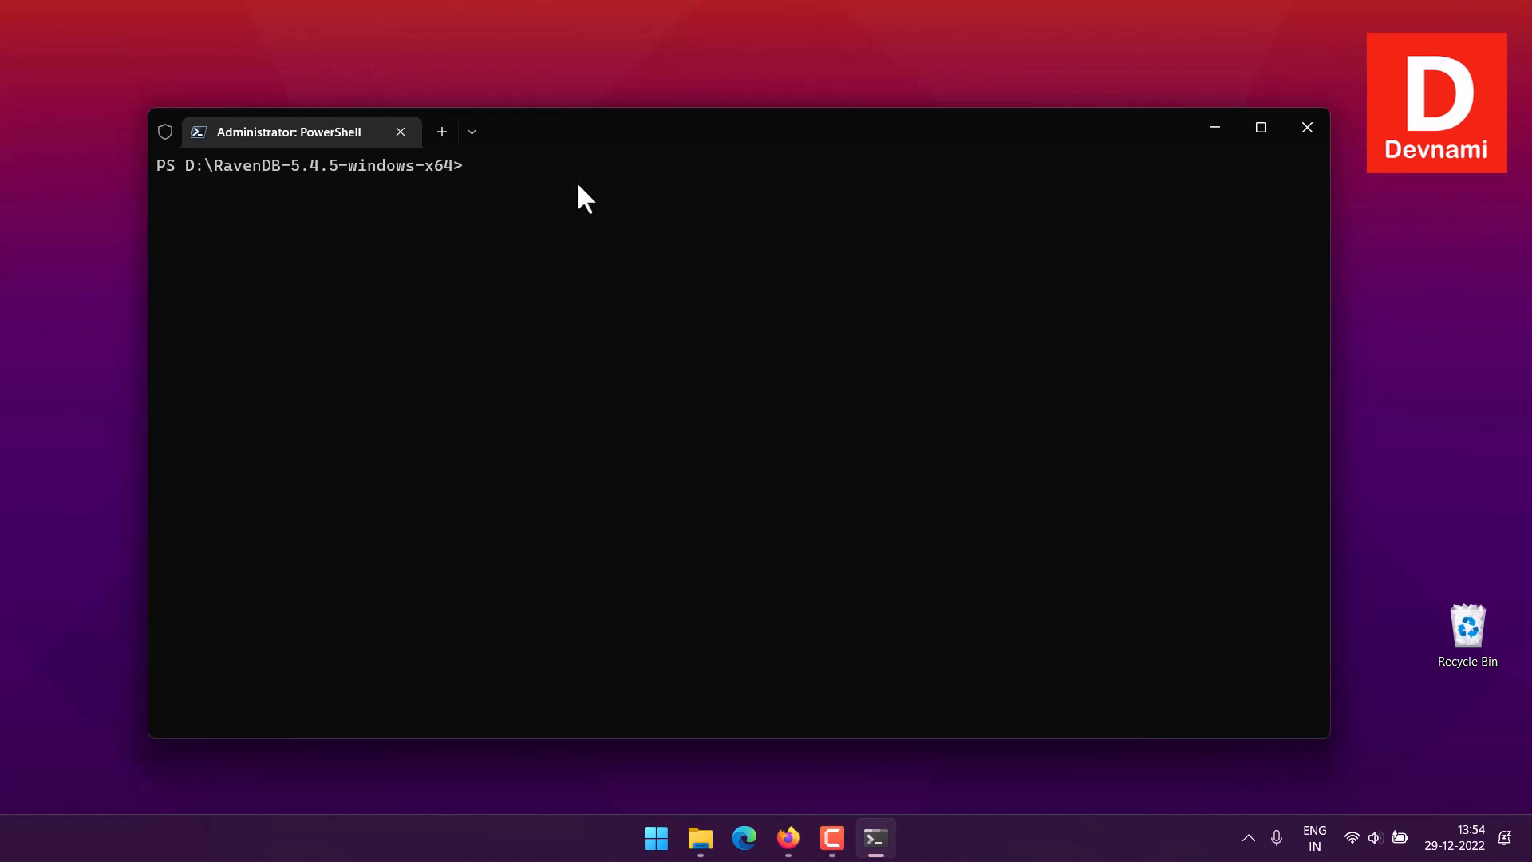
Step: Start the RavenDB server with ./run and authenticate in the browser using the devnami.client.certificate
text(./run)
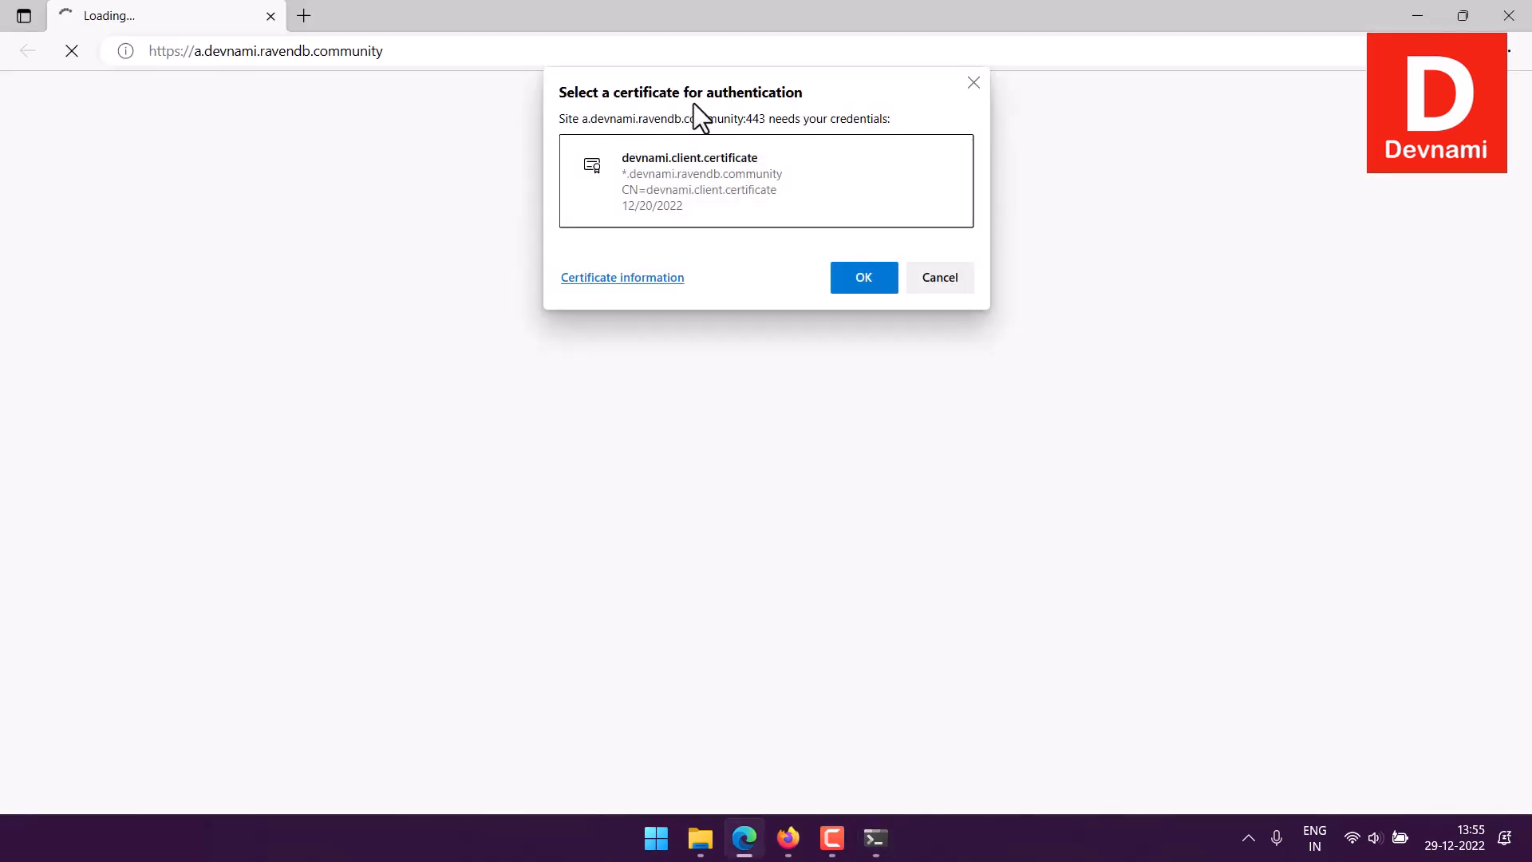
click(648, 178)
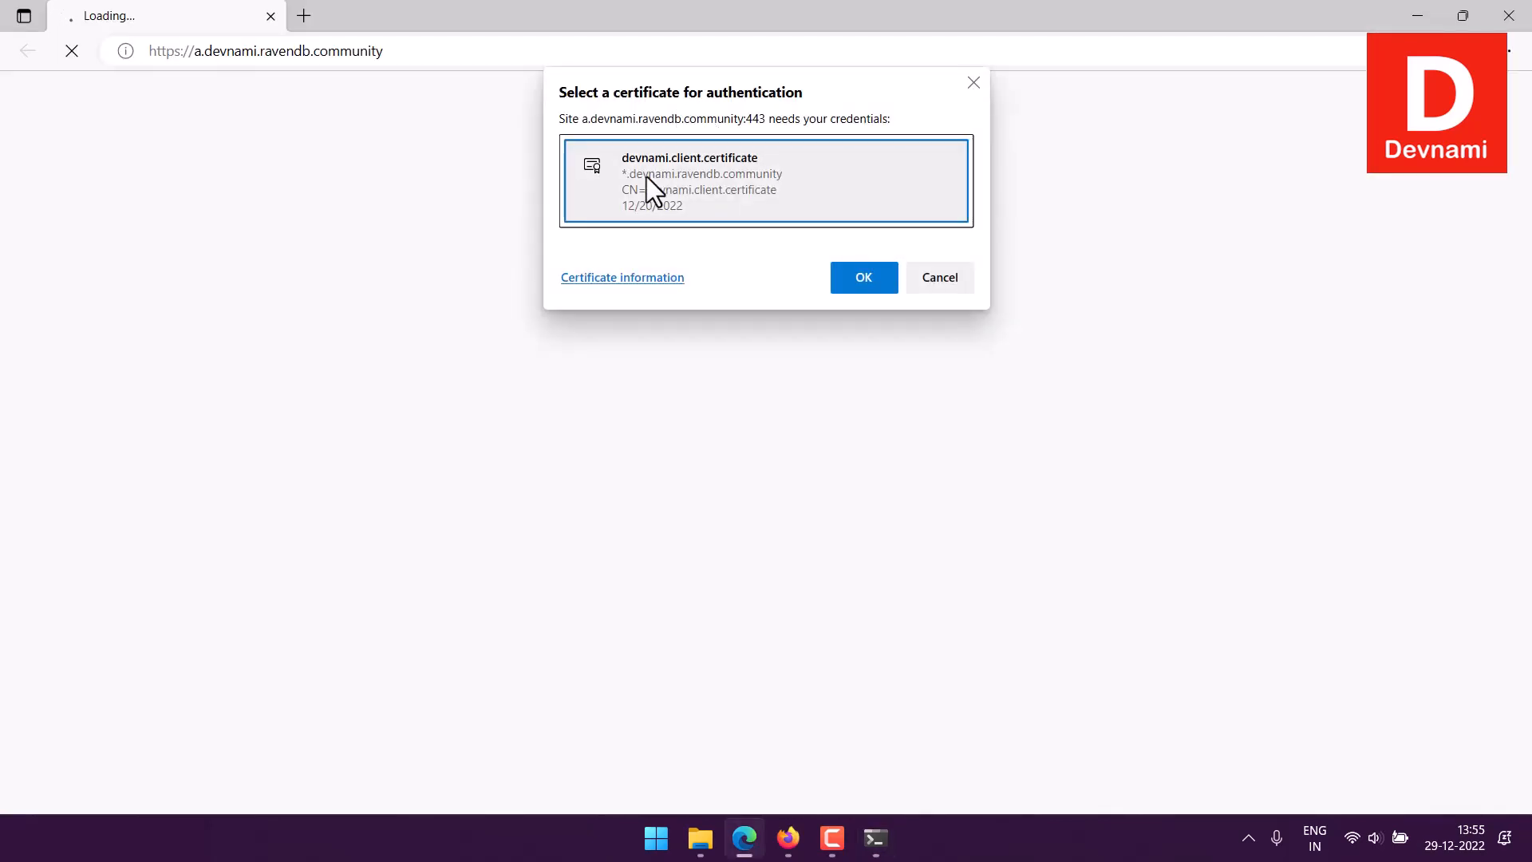
click(848, 285)
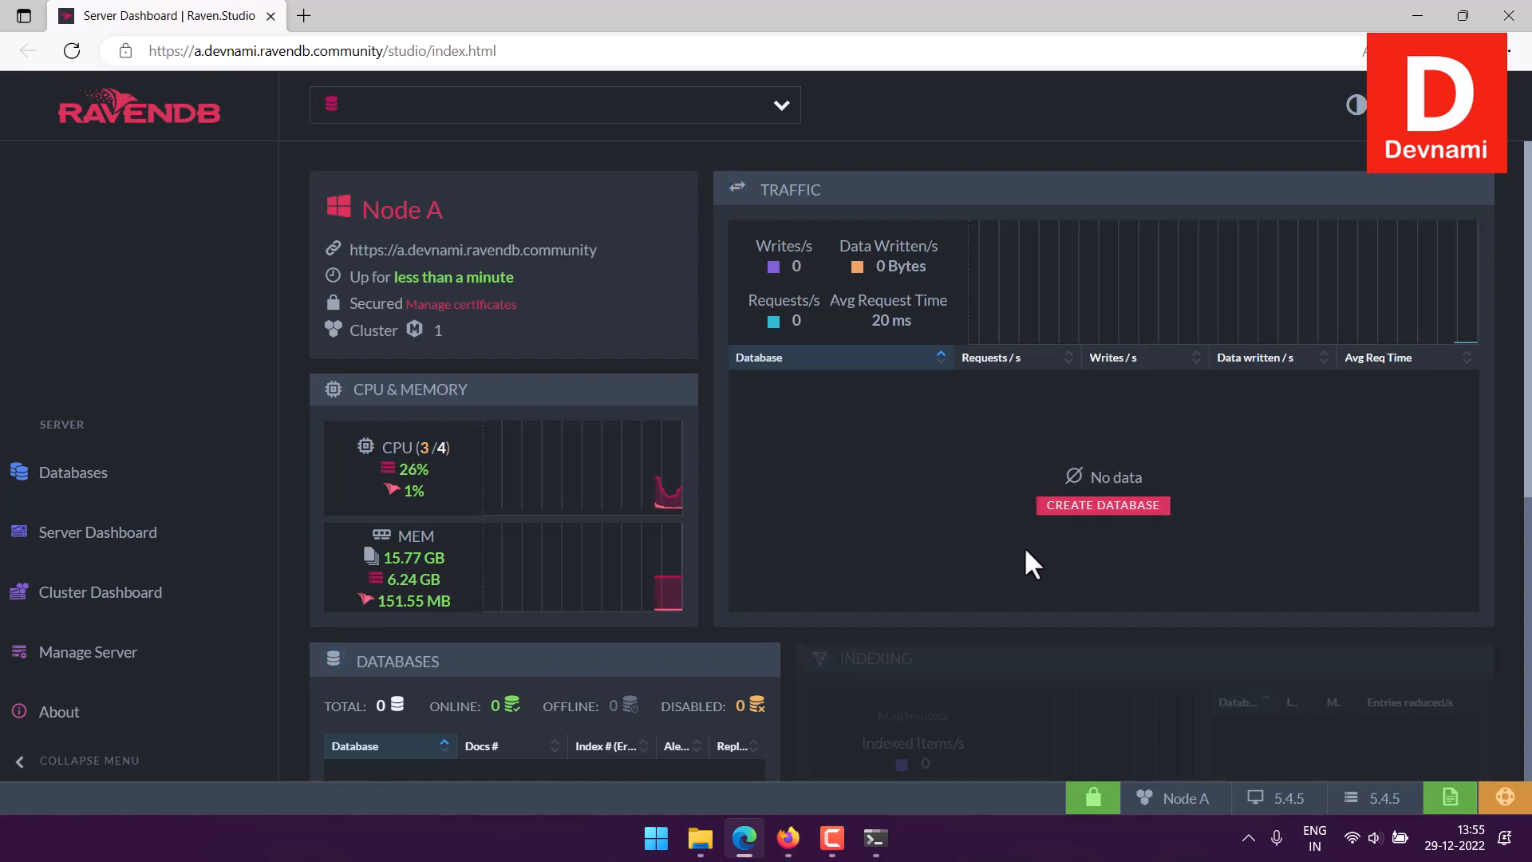
Step: Go to the Databases view, look at the database creation options, and open the form for a new database
click(121, 490)
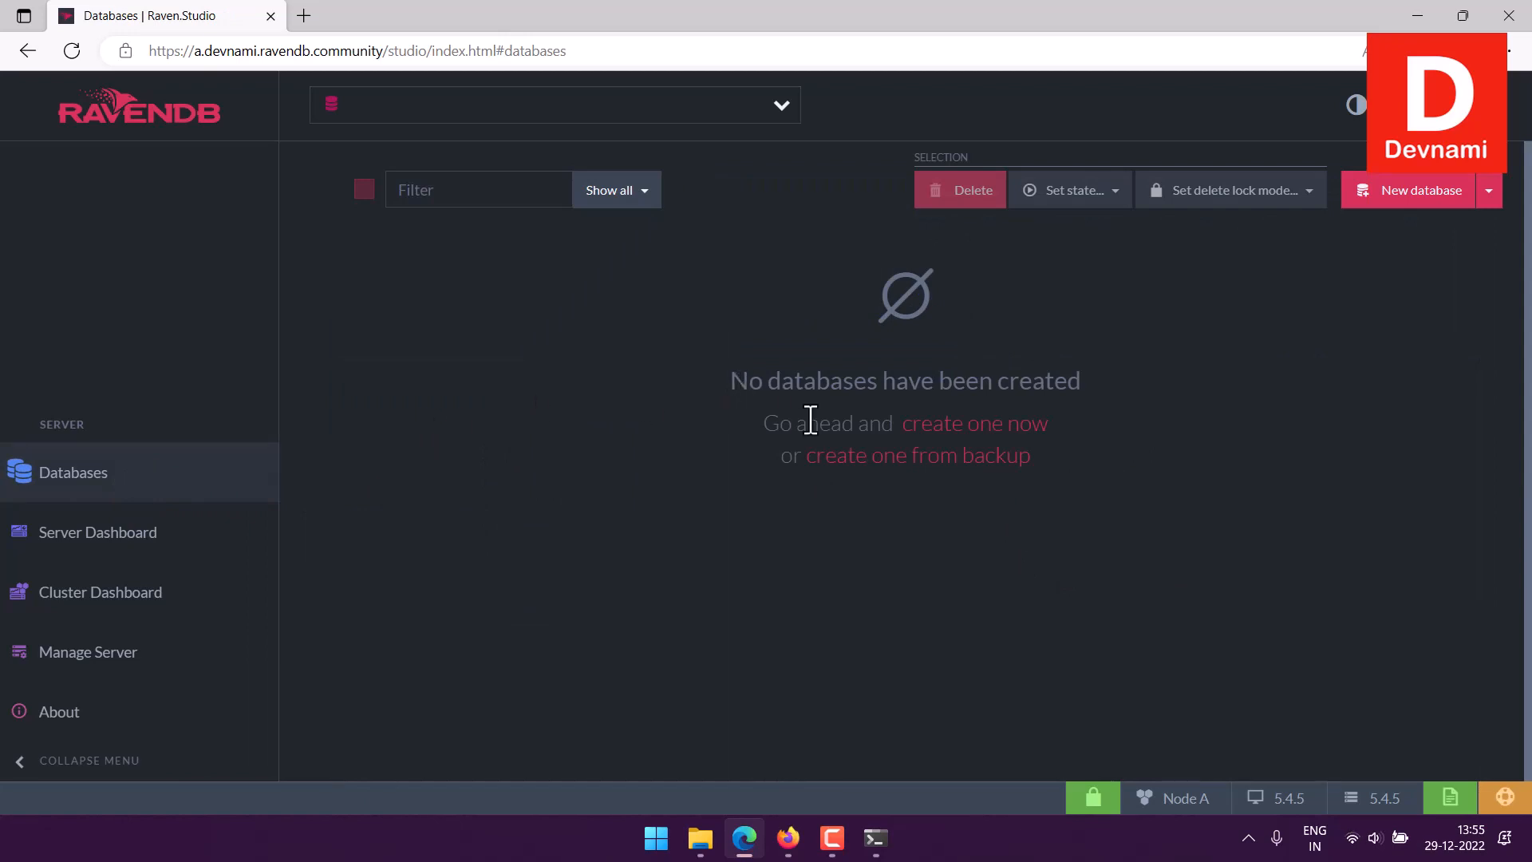
drag(763, 423, 906, 421)
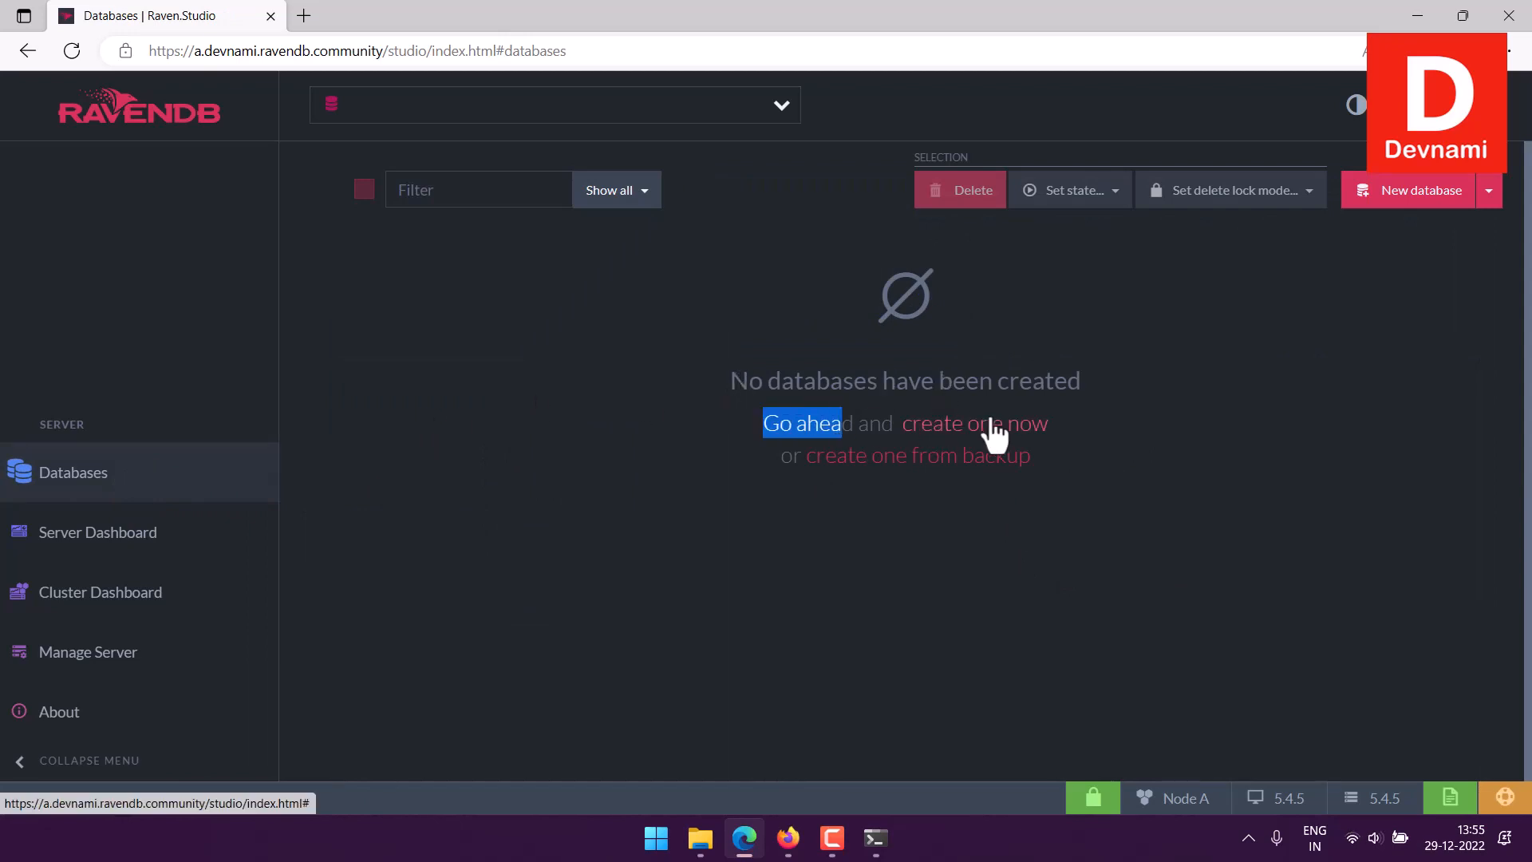
click(992, 371)
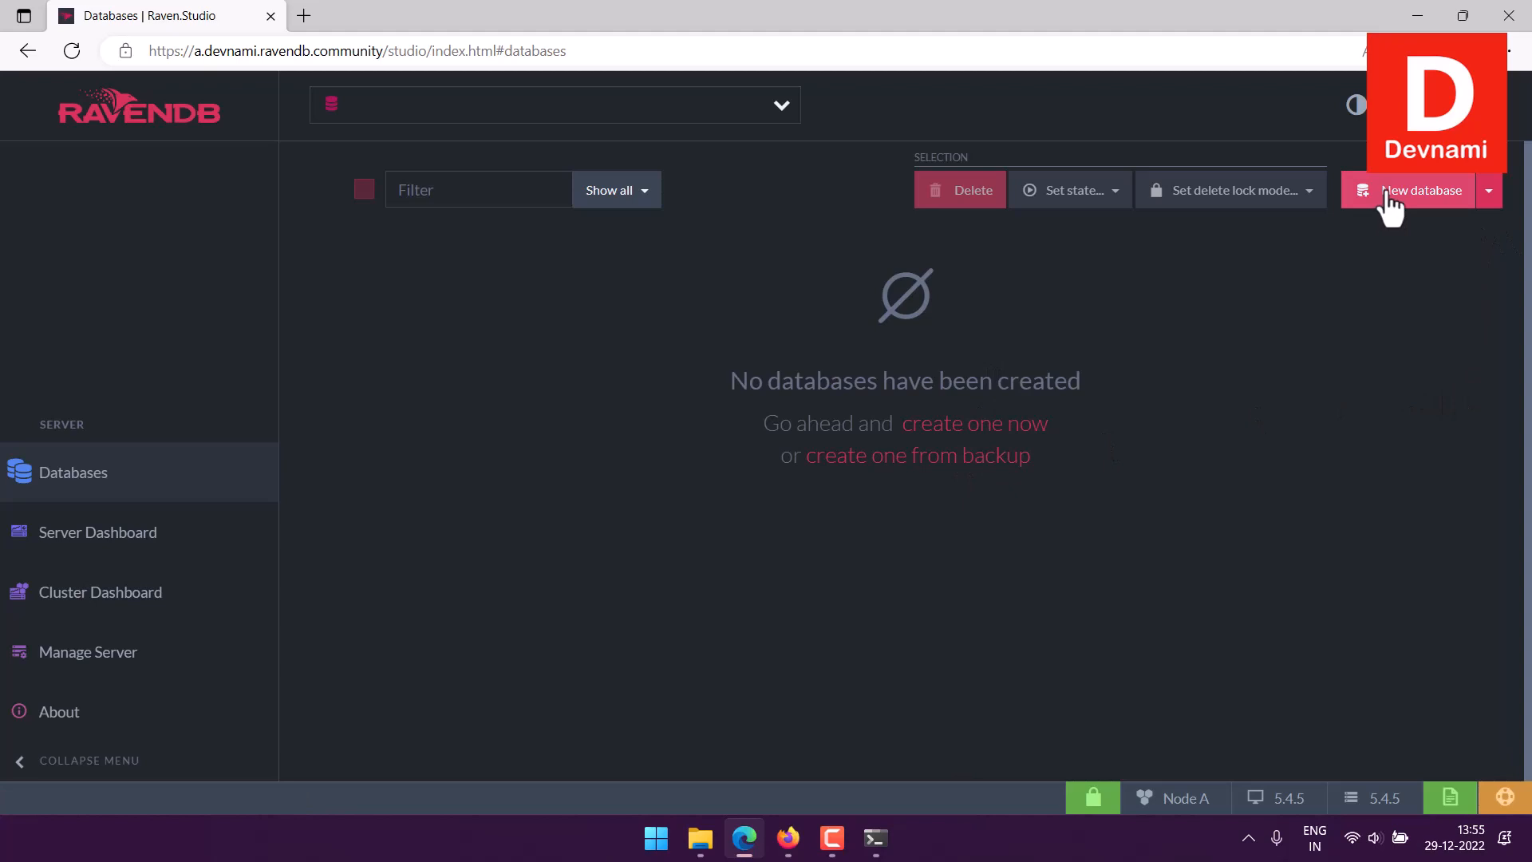
click(1489, 191)
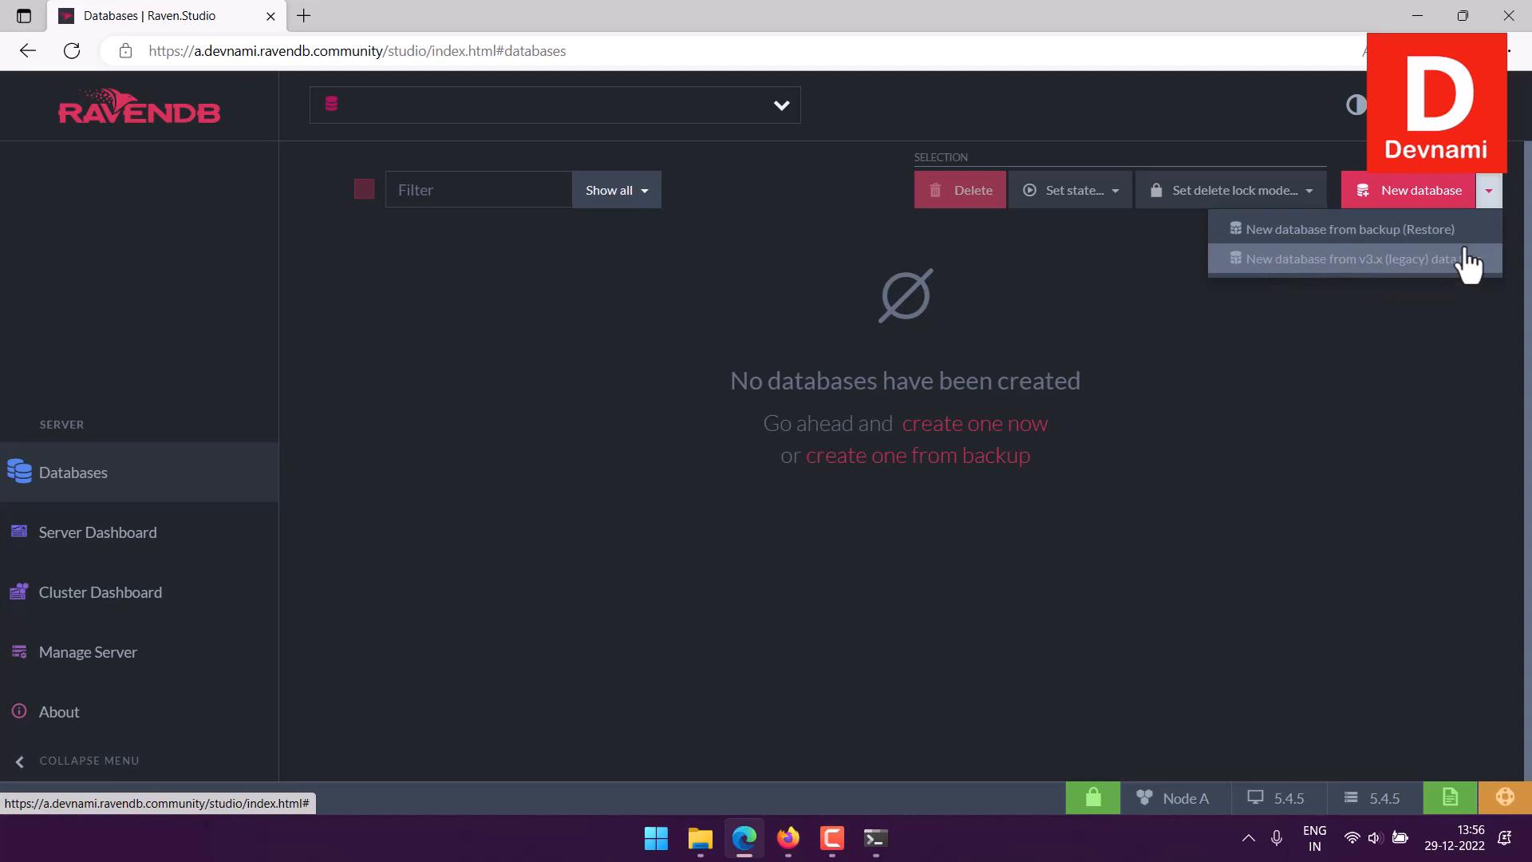
click(1452, 310)
click(1418, 199)
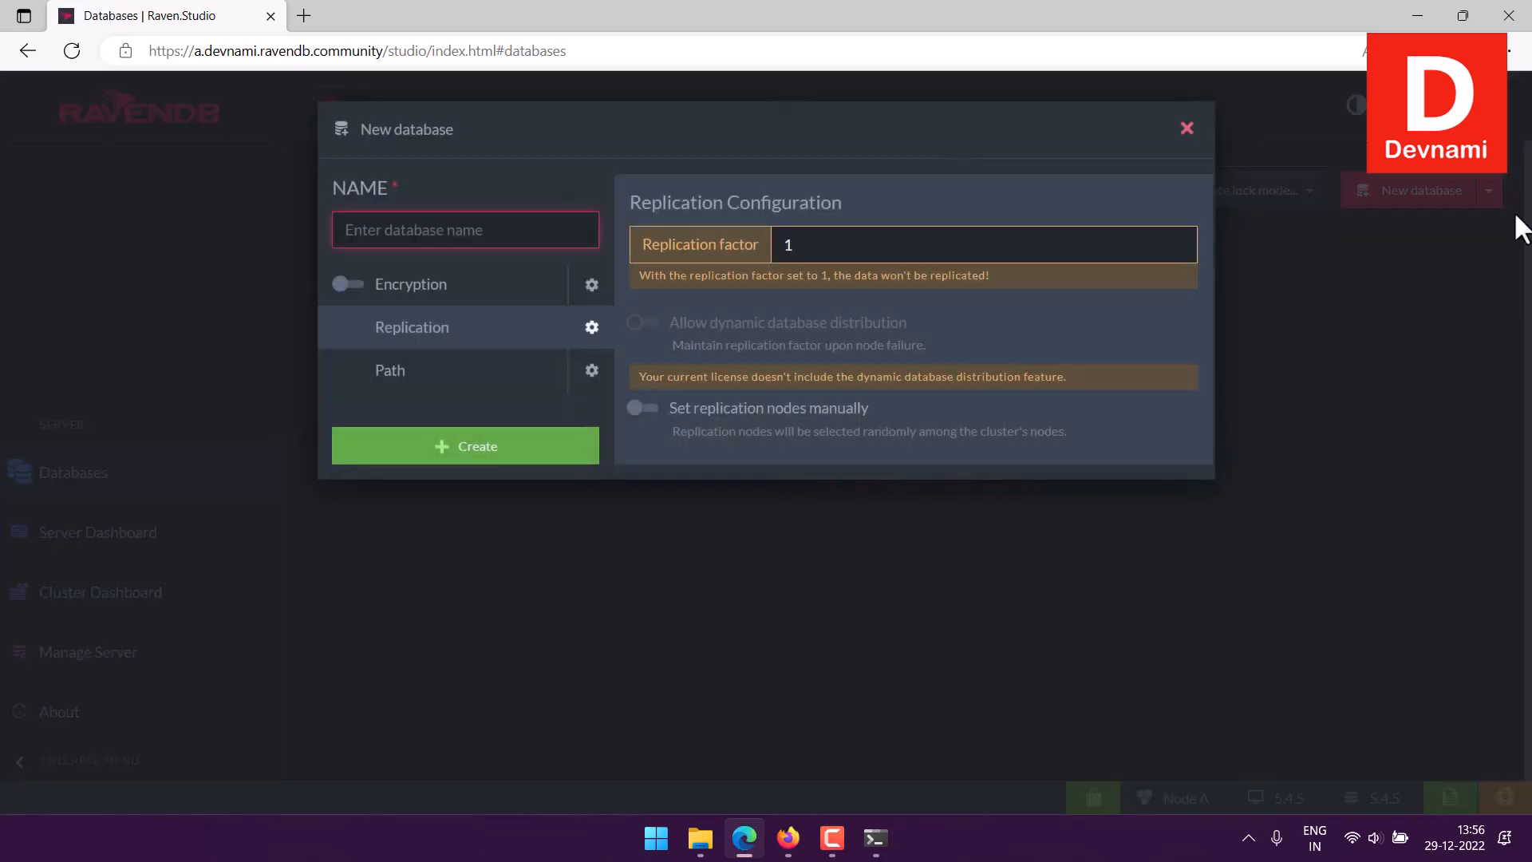
Step: Try enabling encryption for the new database to review its key options, and switch encryption off again
click(443, 302)
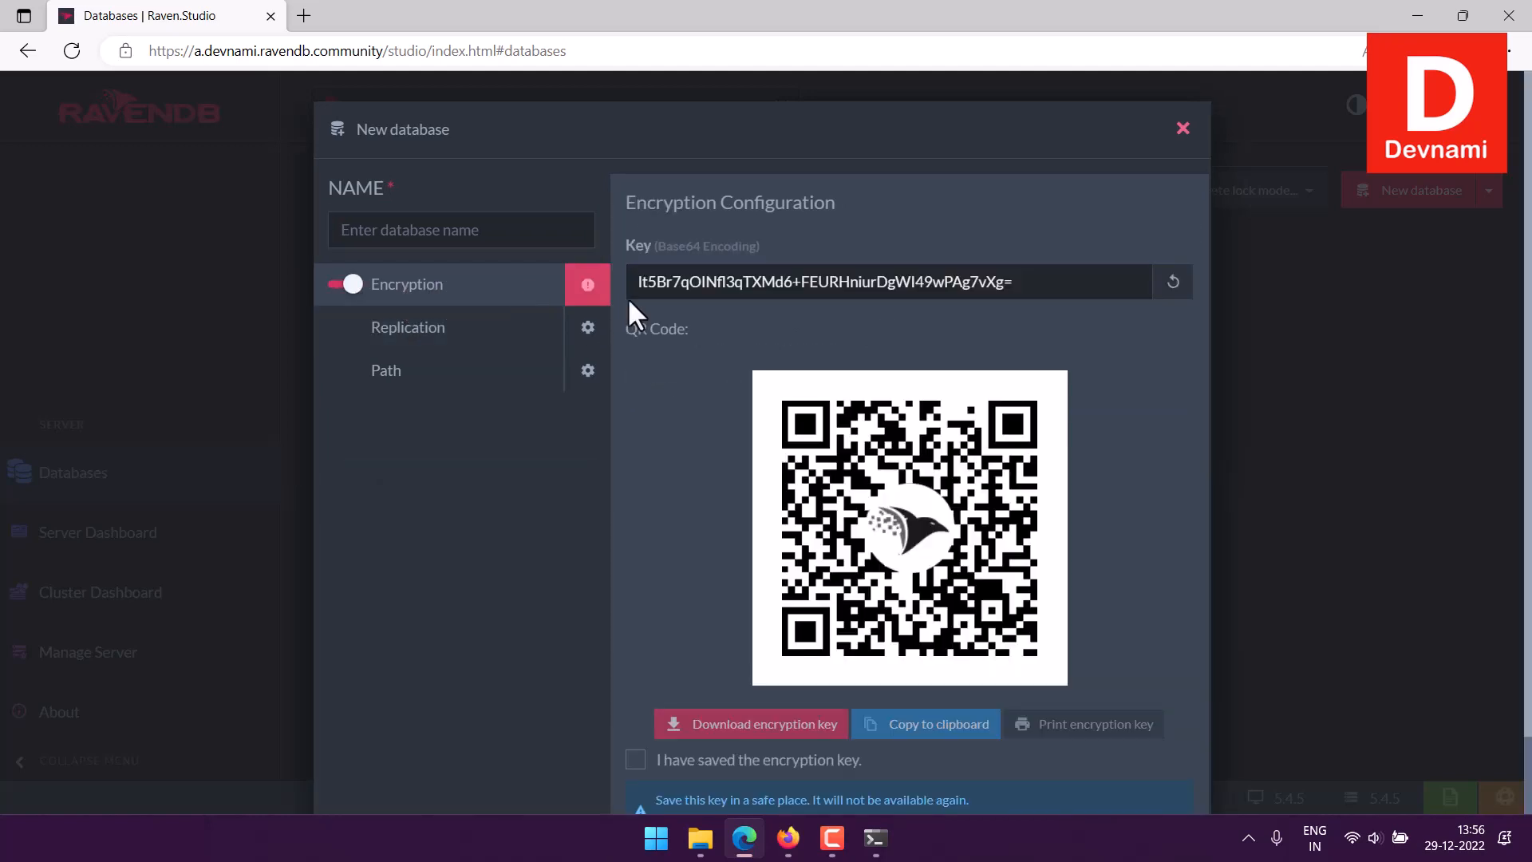
scroll(769, 343, down, 2)
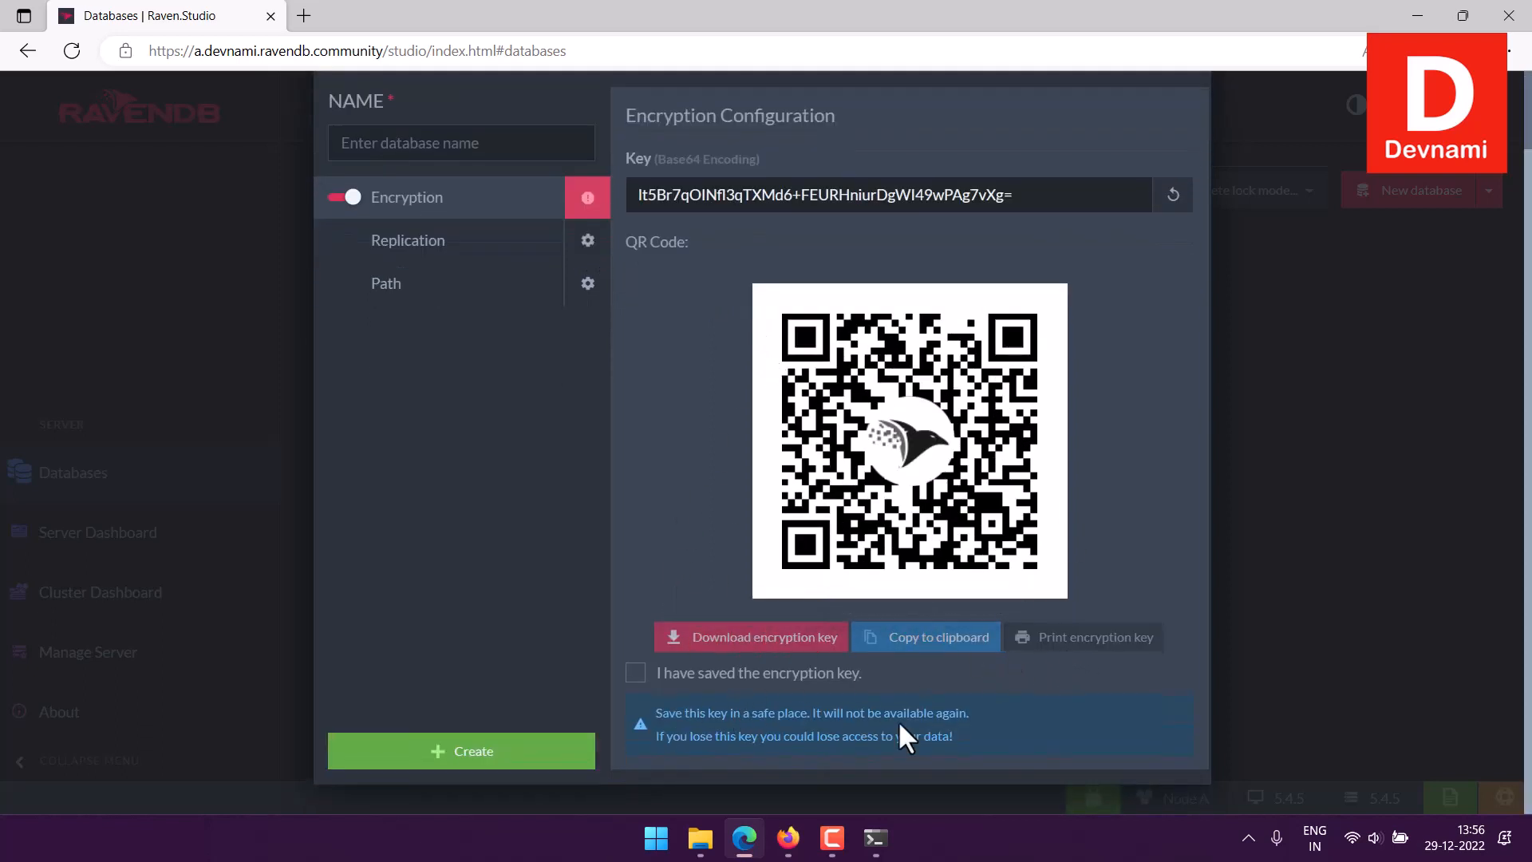
click(338, 198)
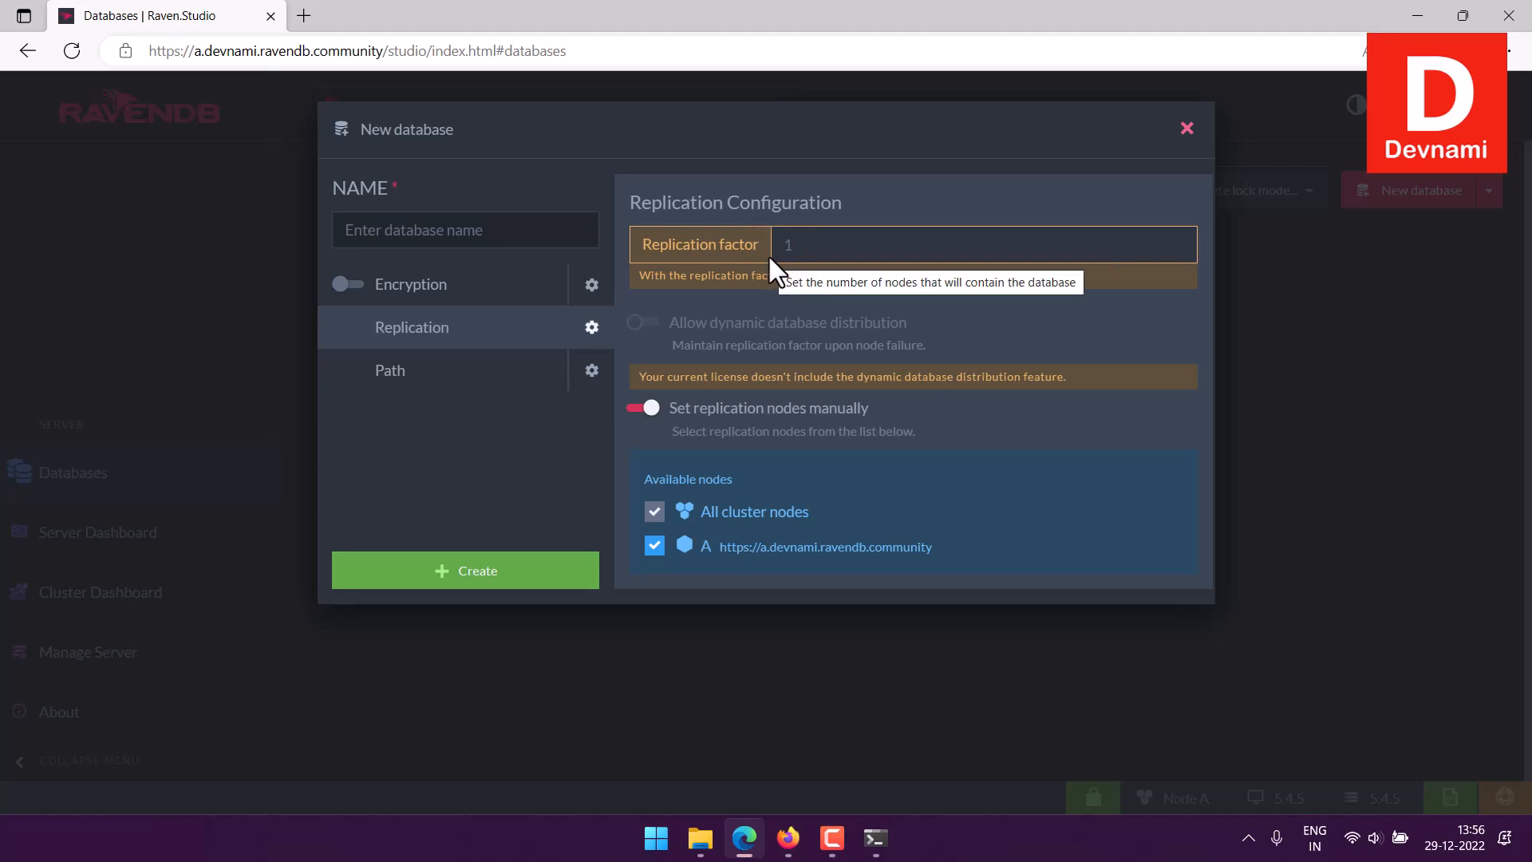
Step: Examine the new database's path configuration and the location where its data files are stored
click(409, 377)
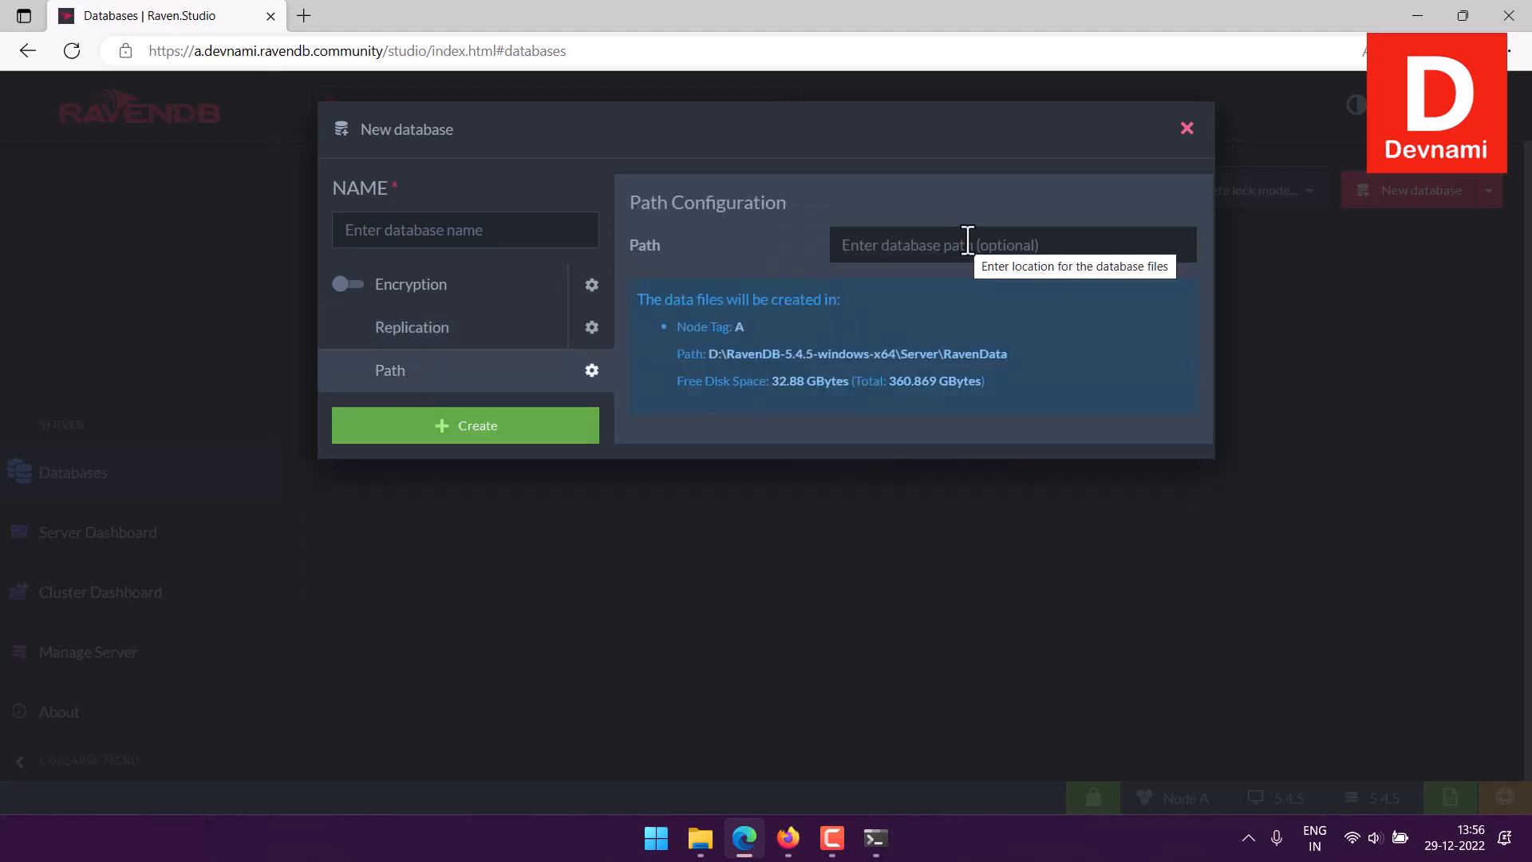
drag(684, 355, 940, 356)
click(953, 359)
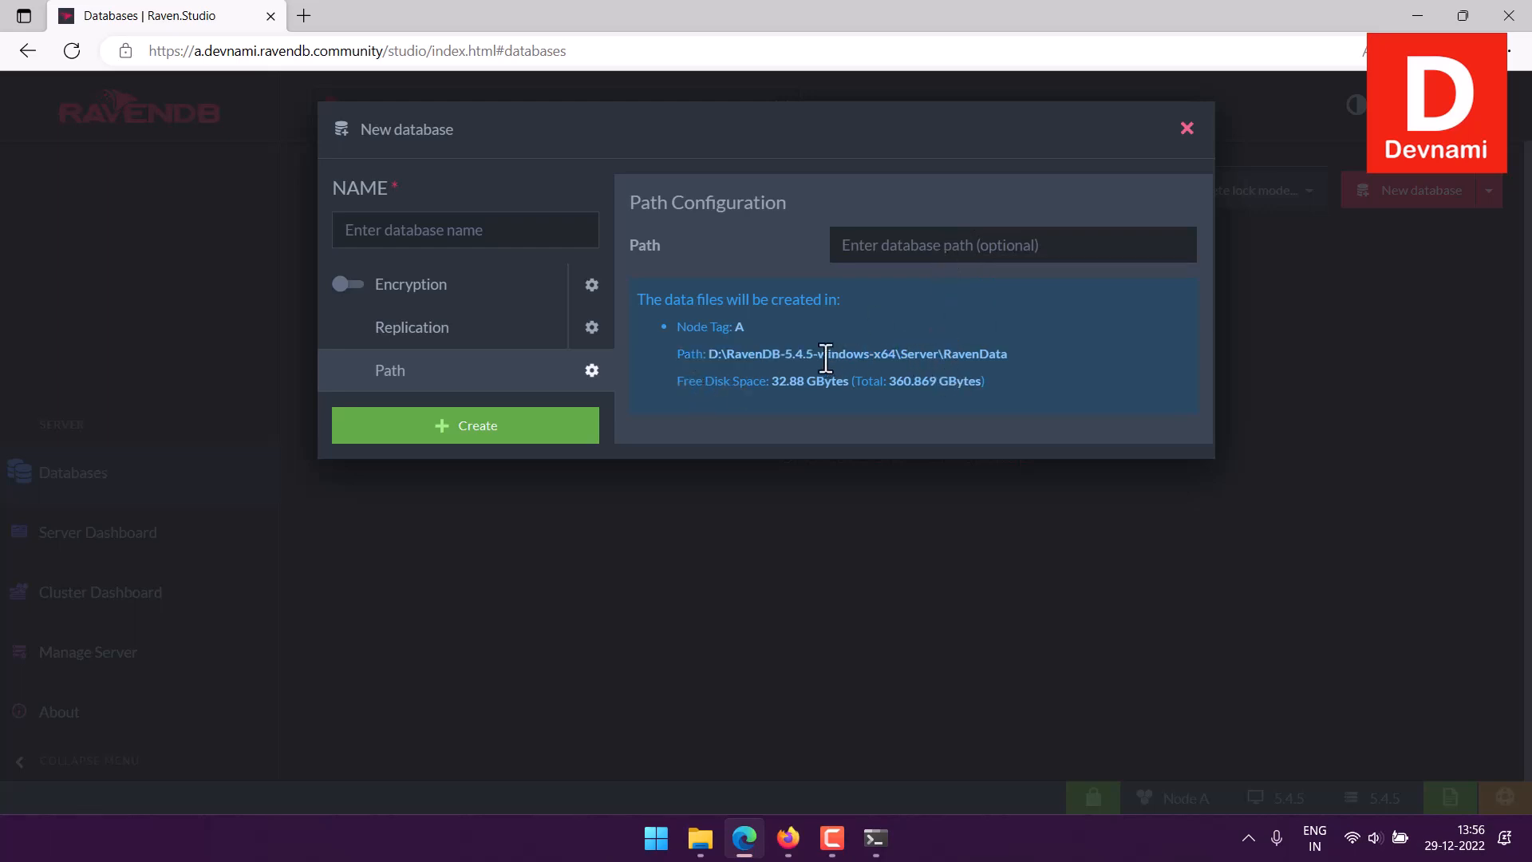
drag(736, 355, 1010, 354)
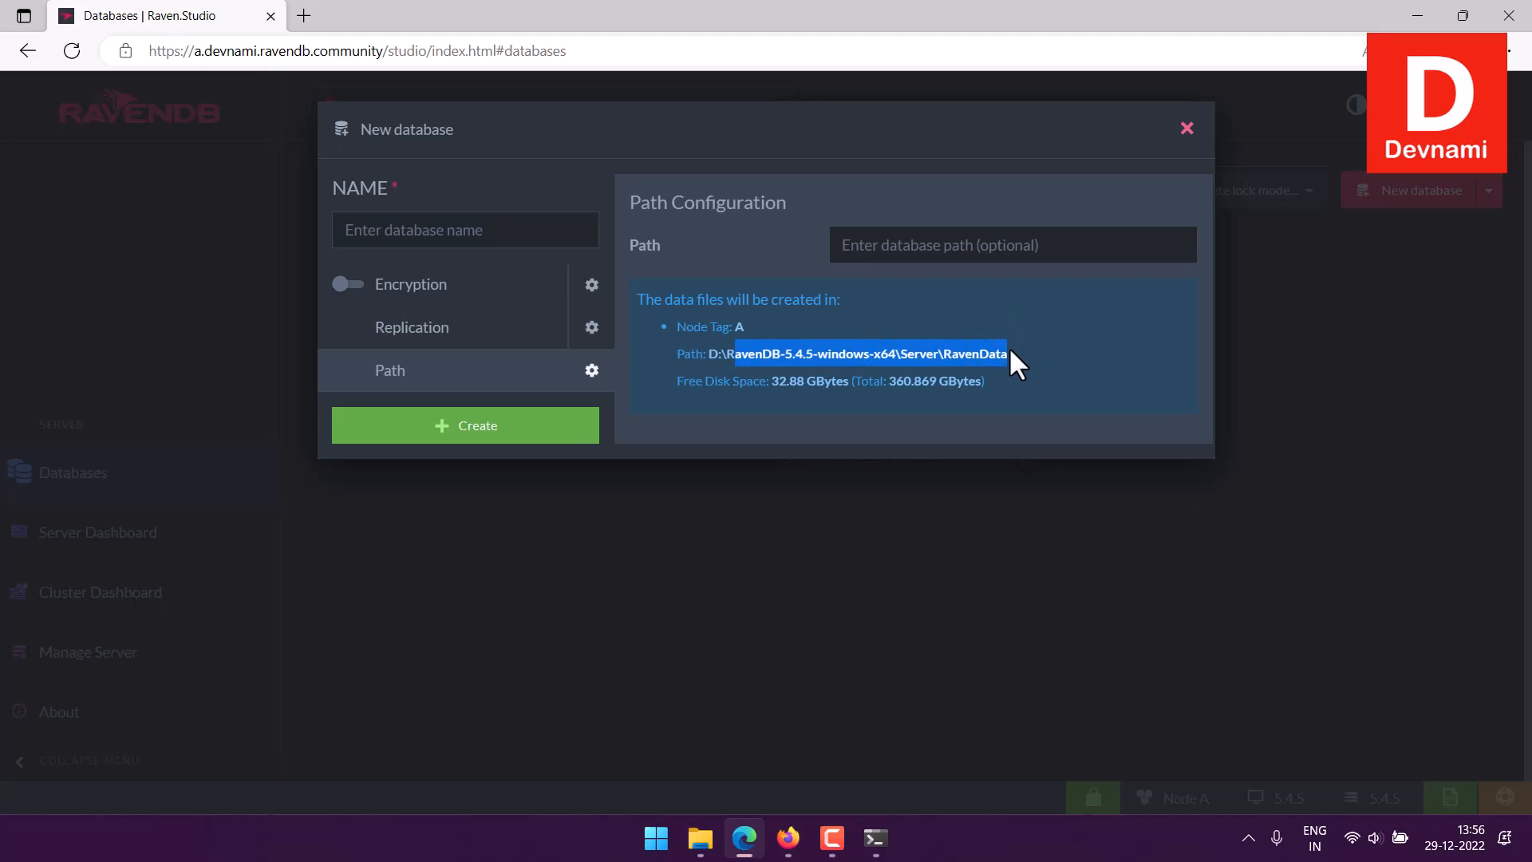
click(916, 336)
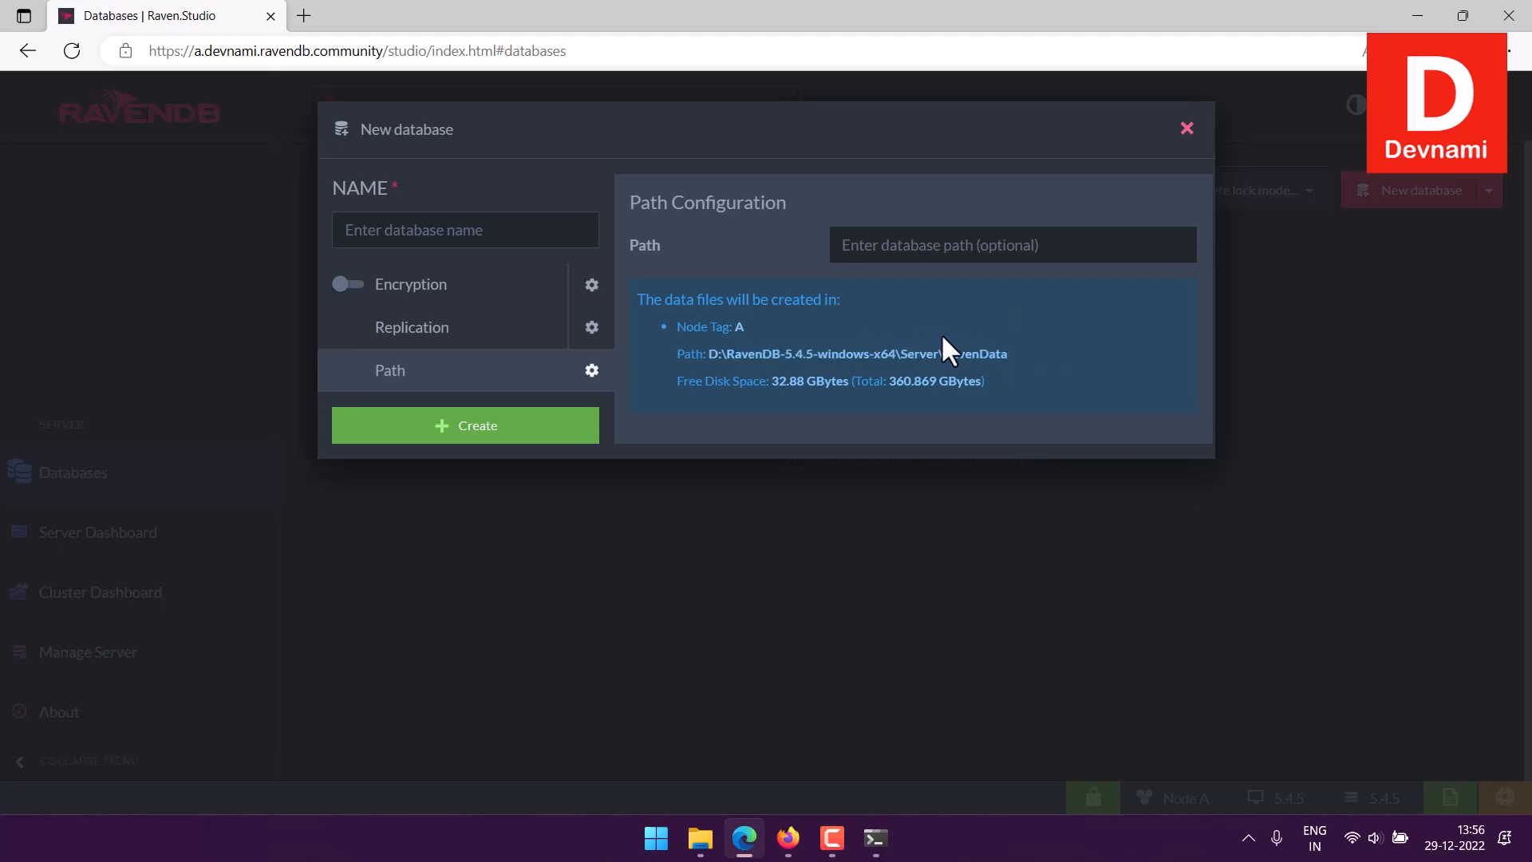
Step: Name the new database Northwind and create it with the default path settings
click(373, 230)
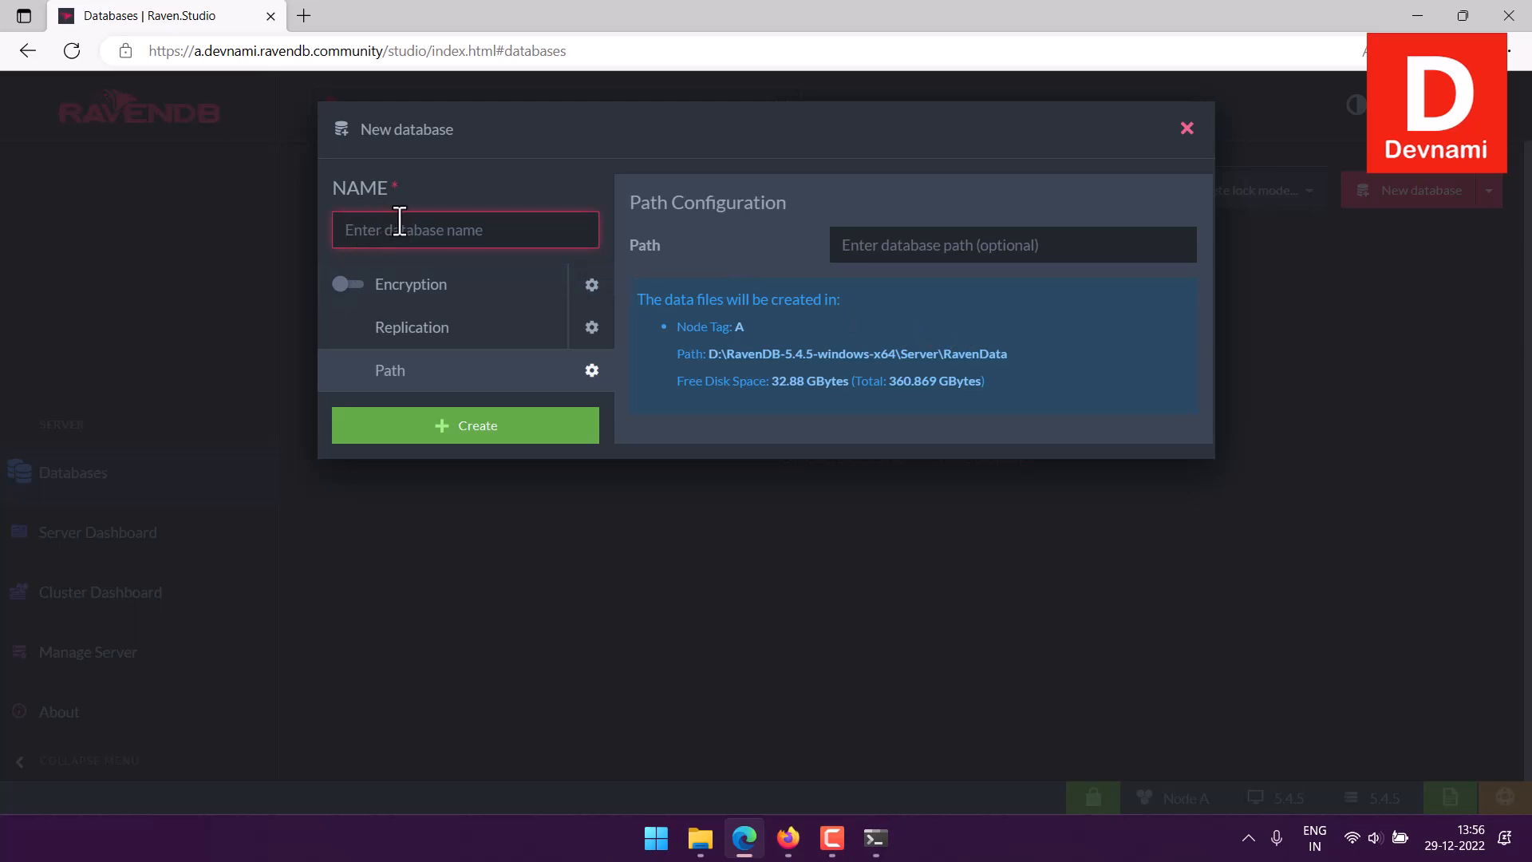
text(Northwin)
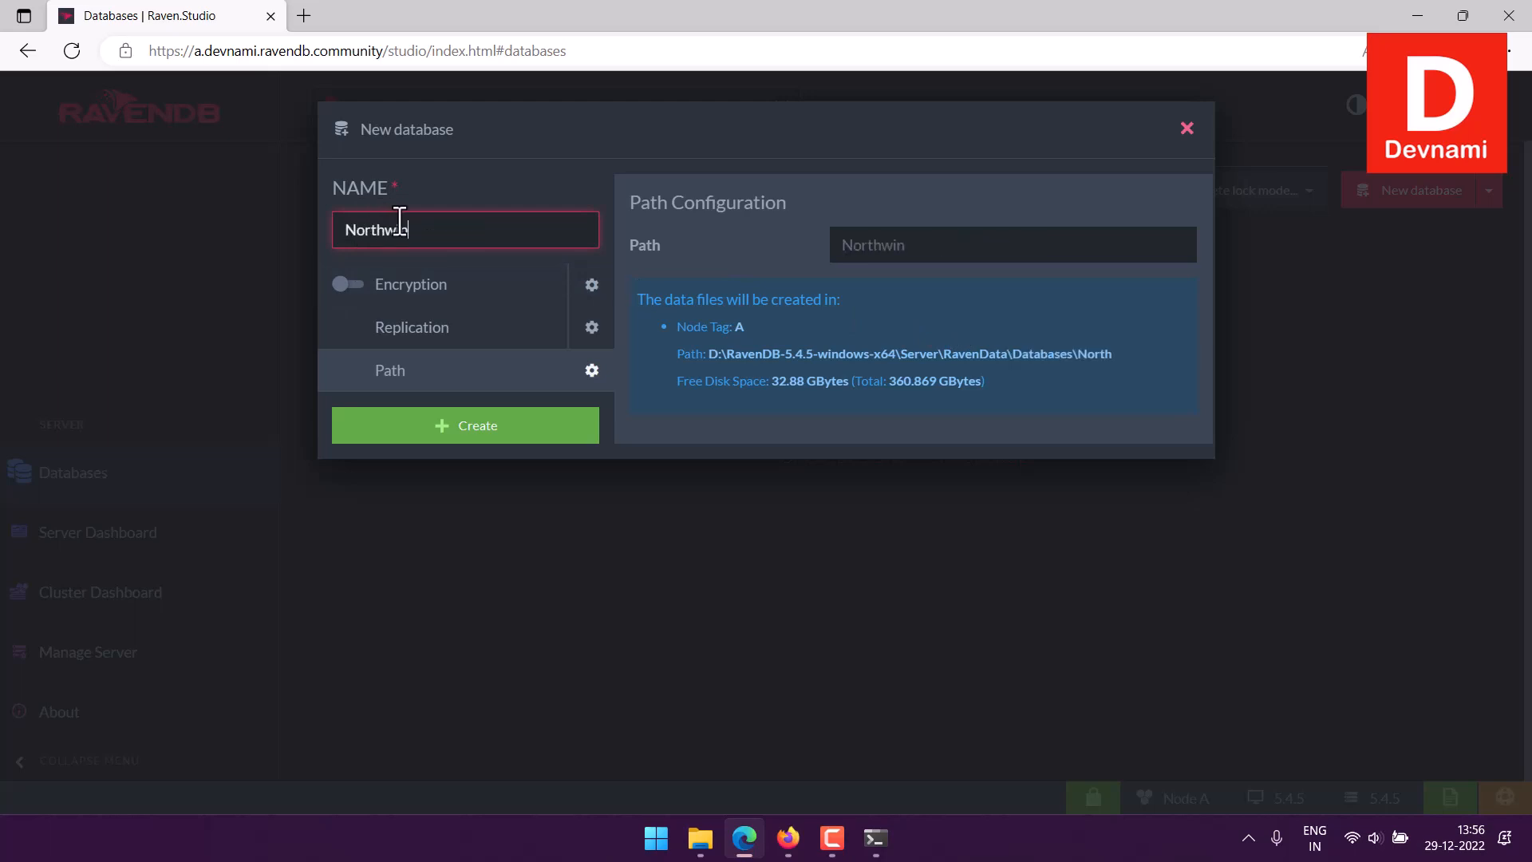
text(d)
click(463, 431)
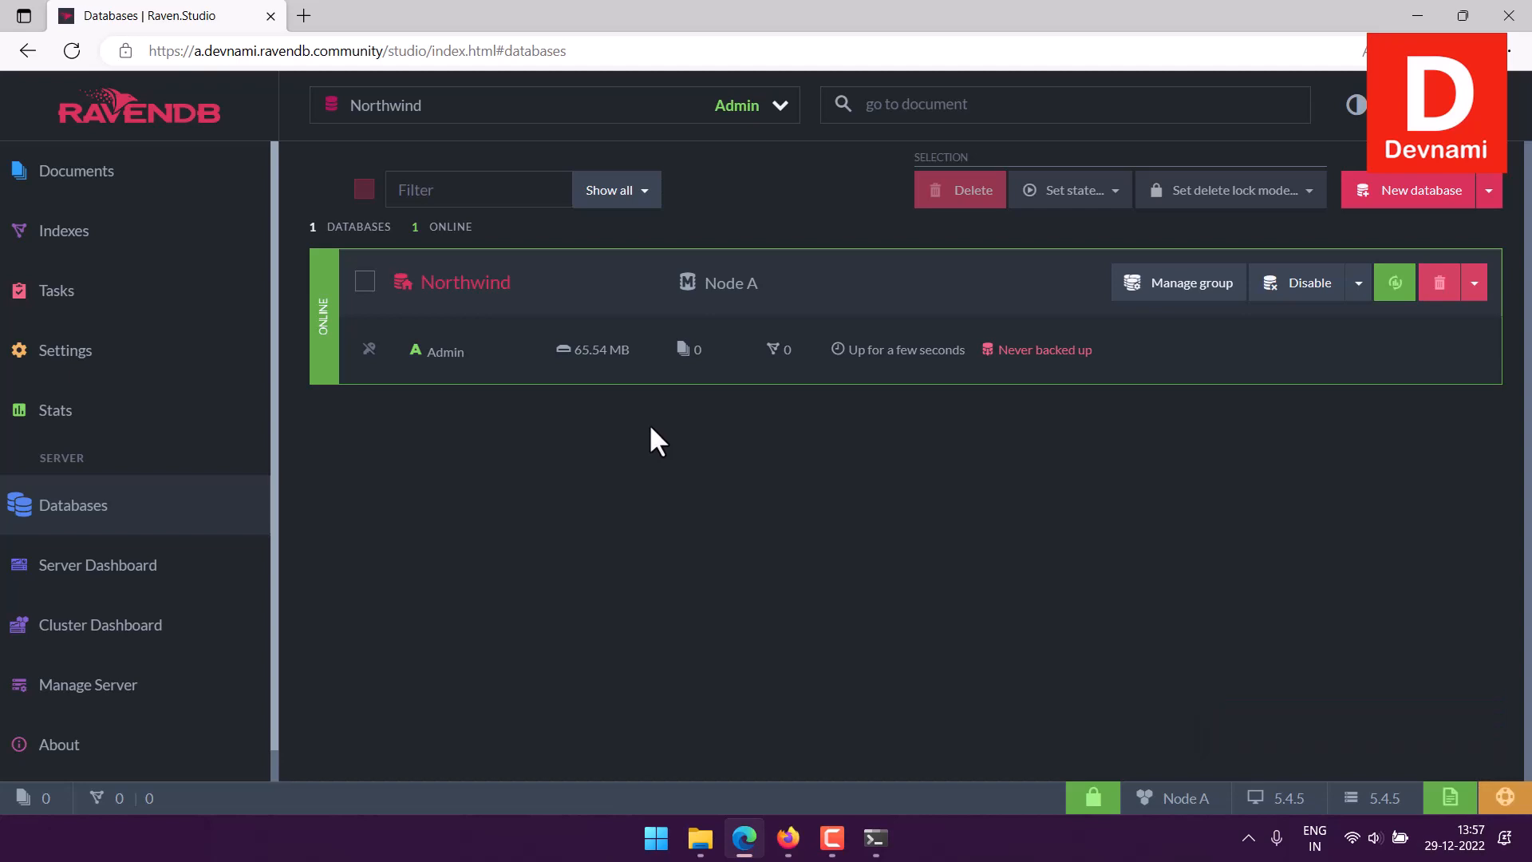
Step: Open the Northwind database and generate the built-in sample data in it
click(487, 287)
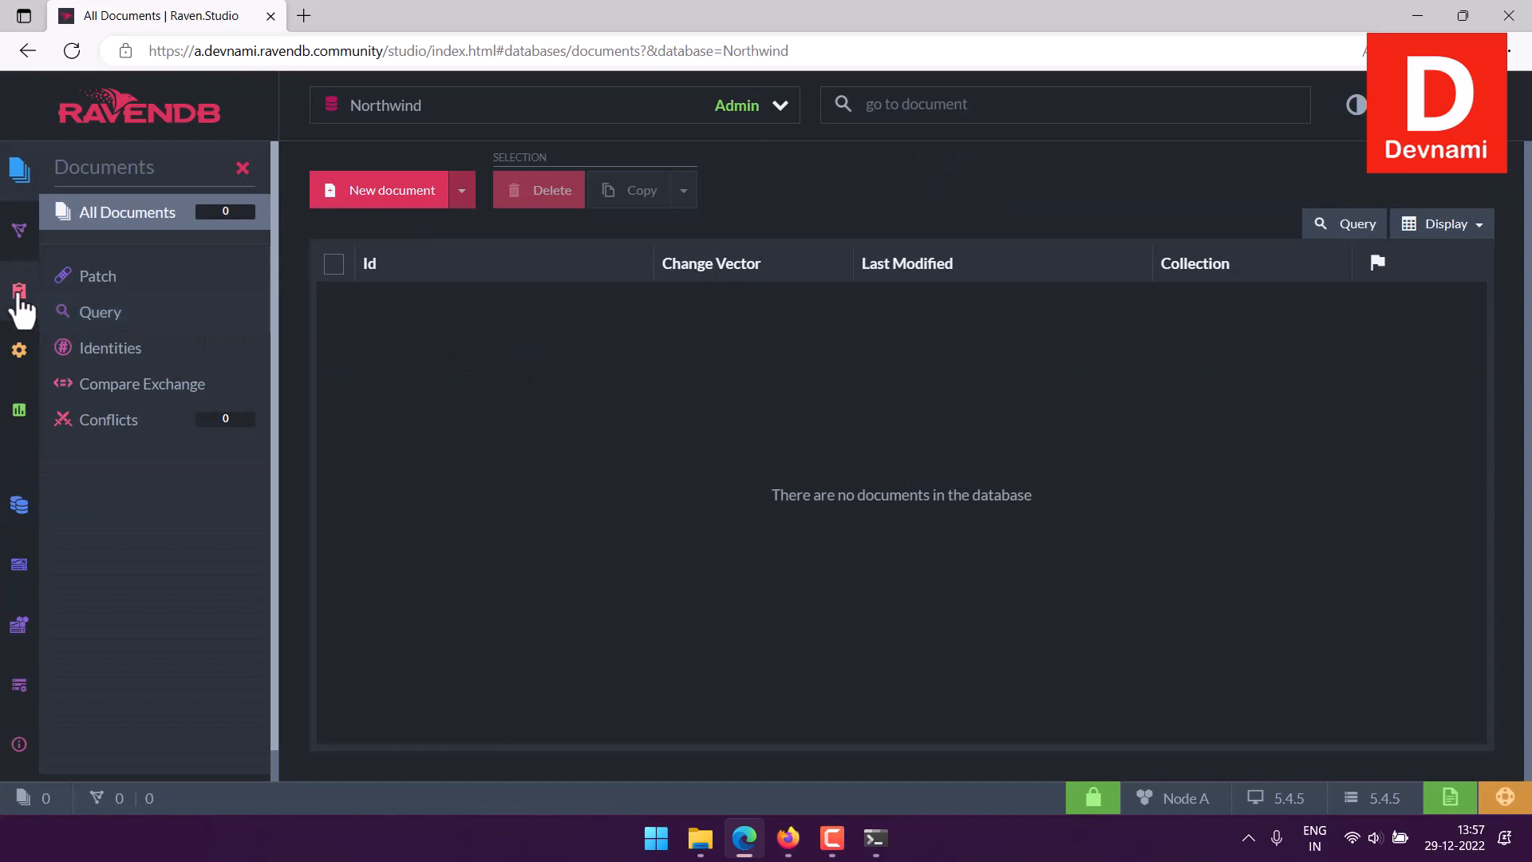
mouse_move(21, 305)
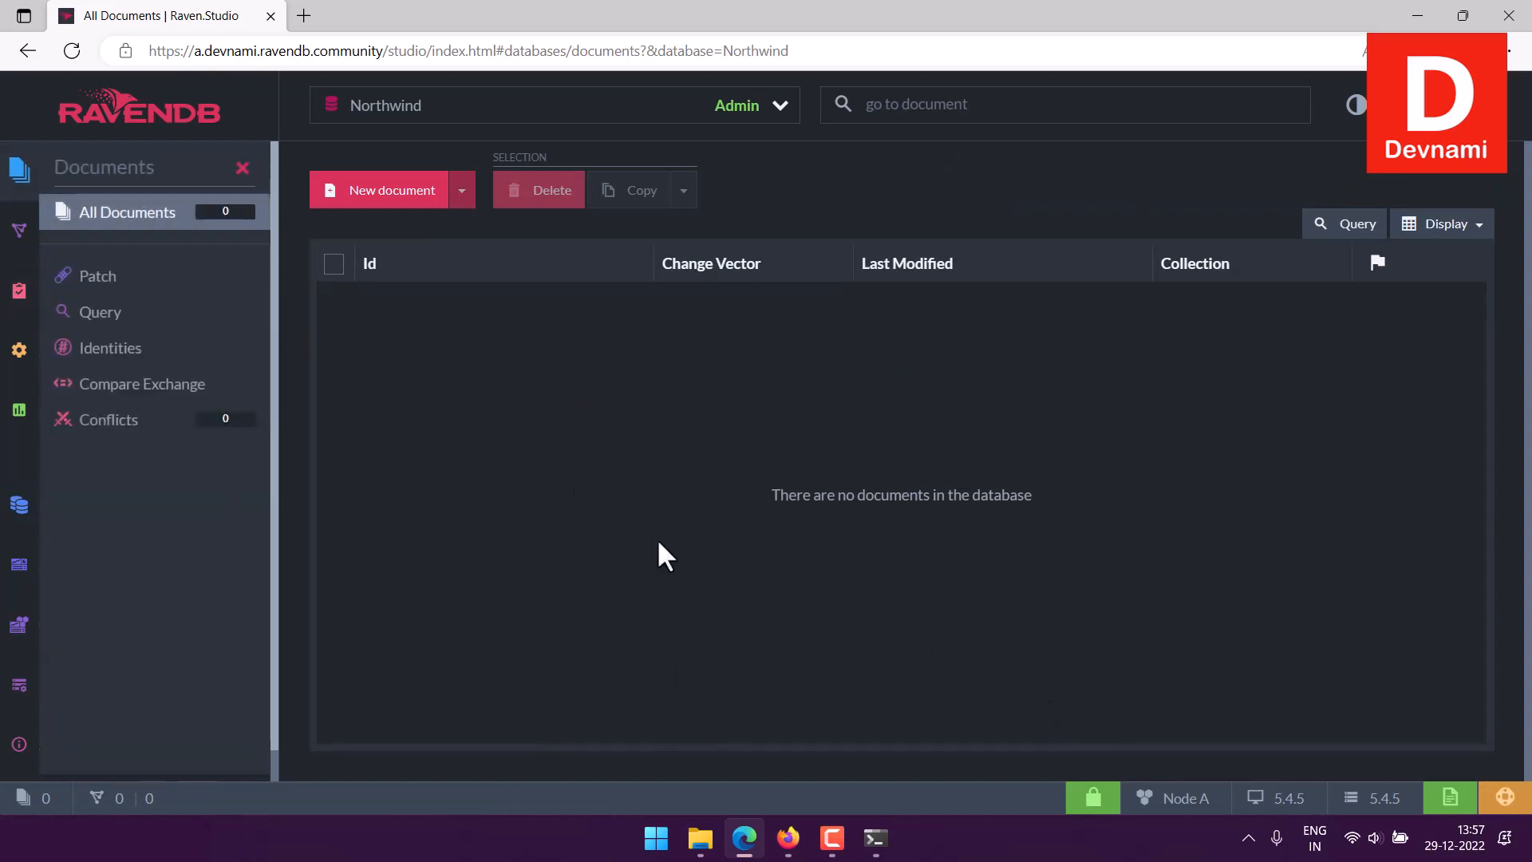
click(21, 296)
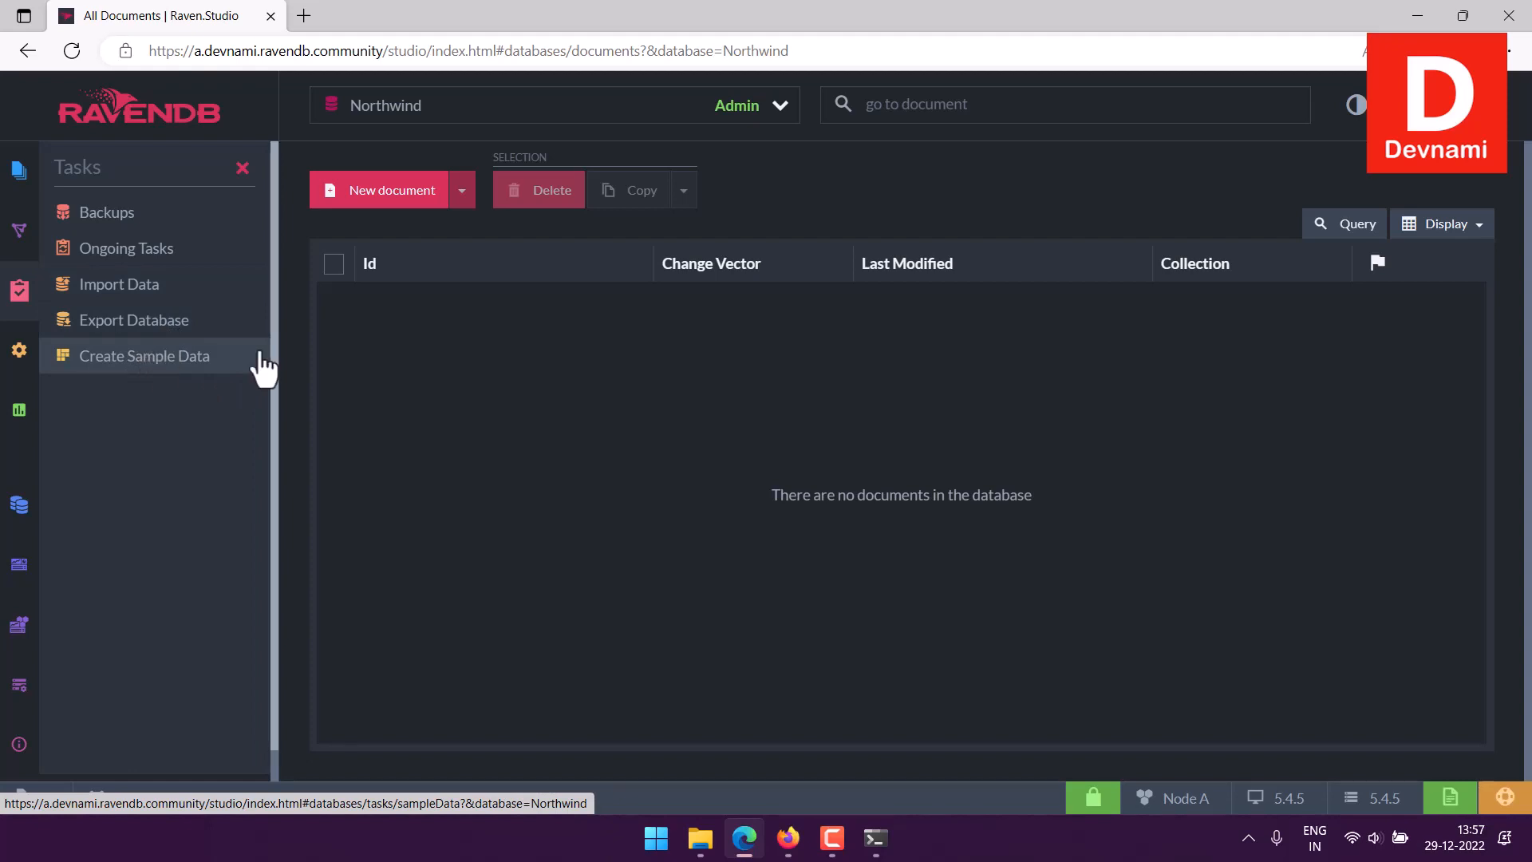
click(166, 356)
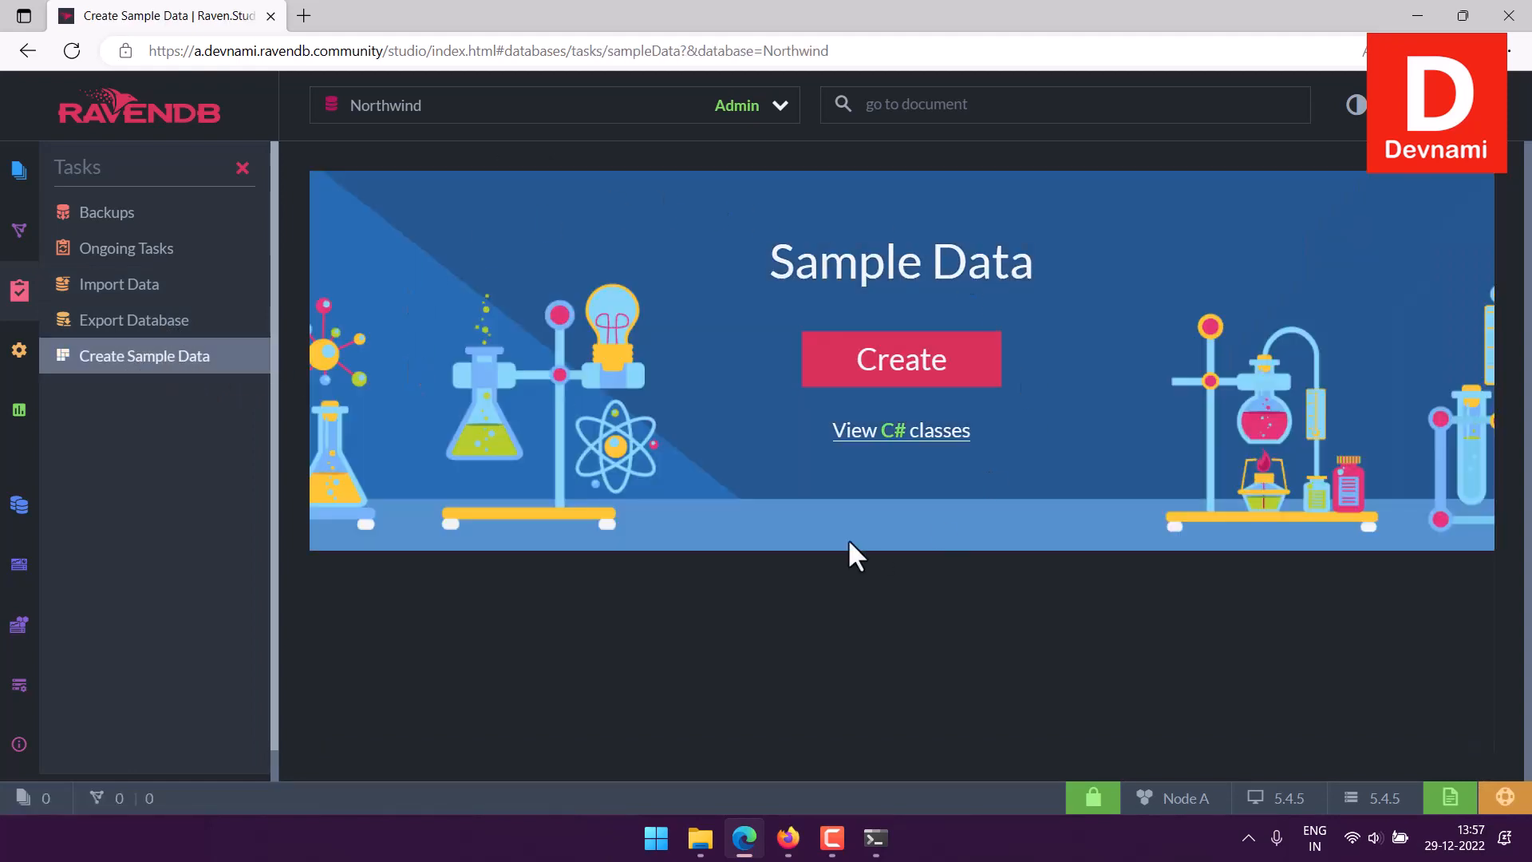
drag(796, 263, 967, 263)
click(1030, 272)
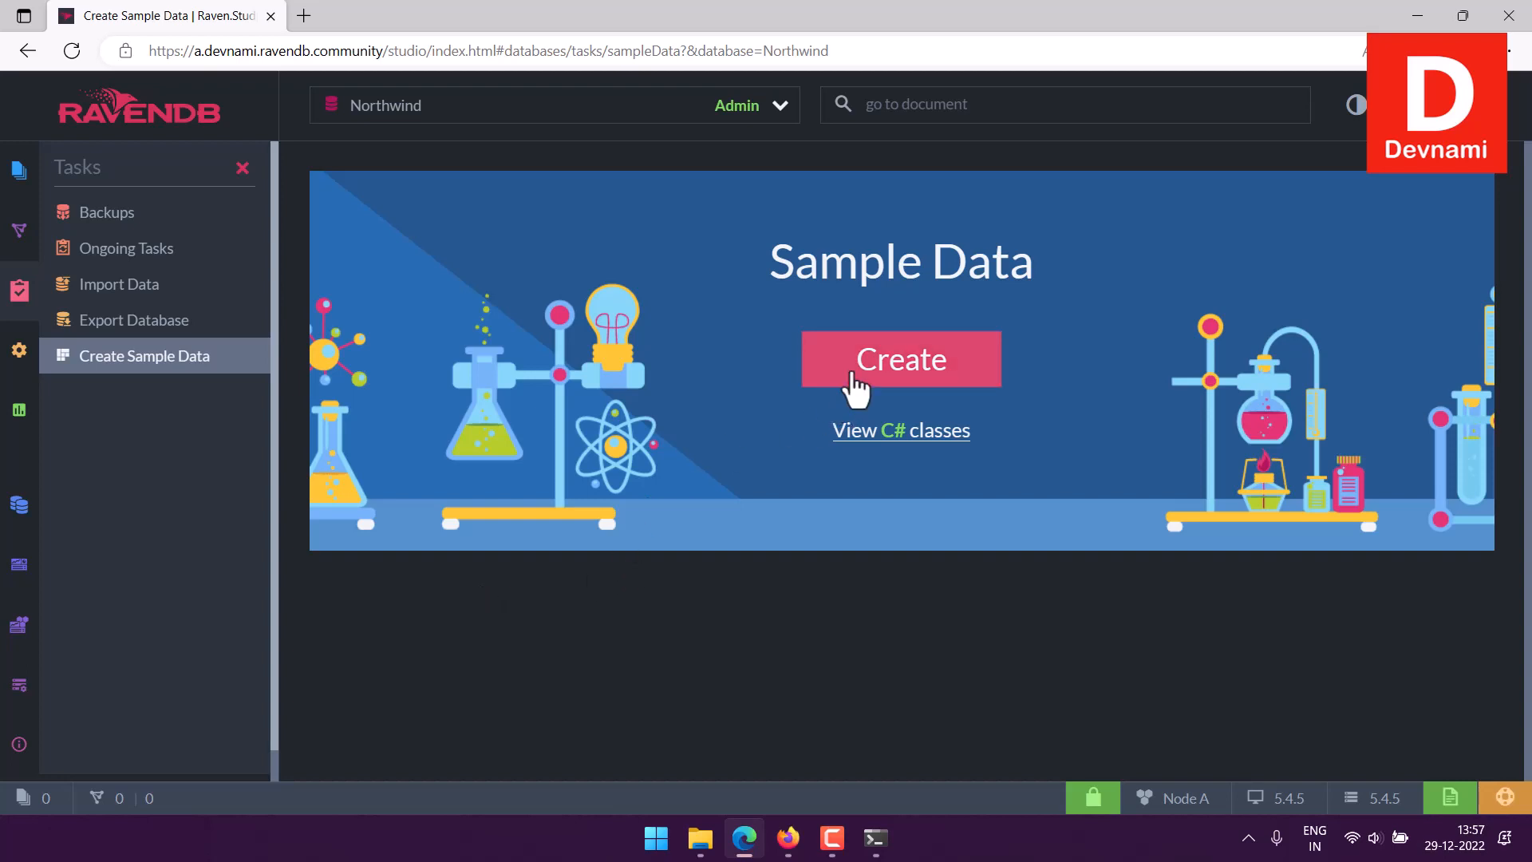
click(890, 375)
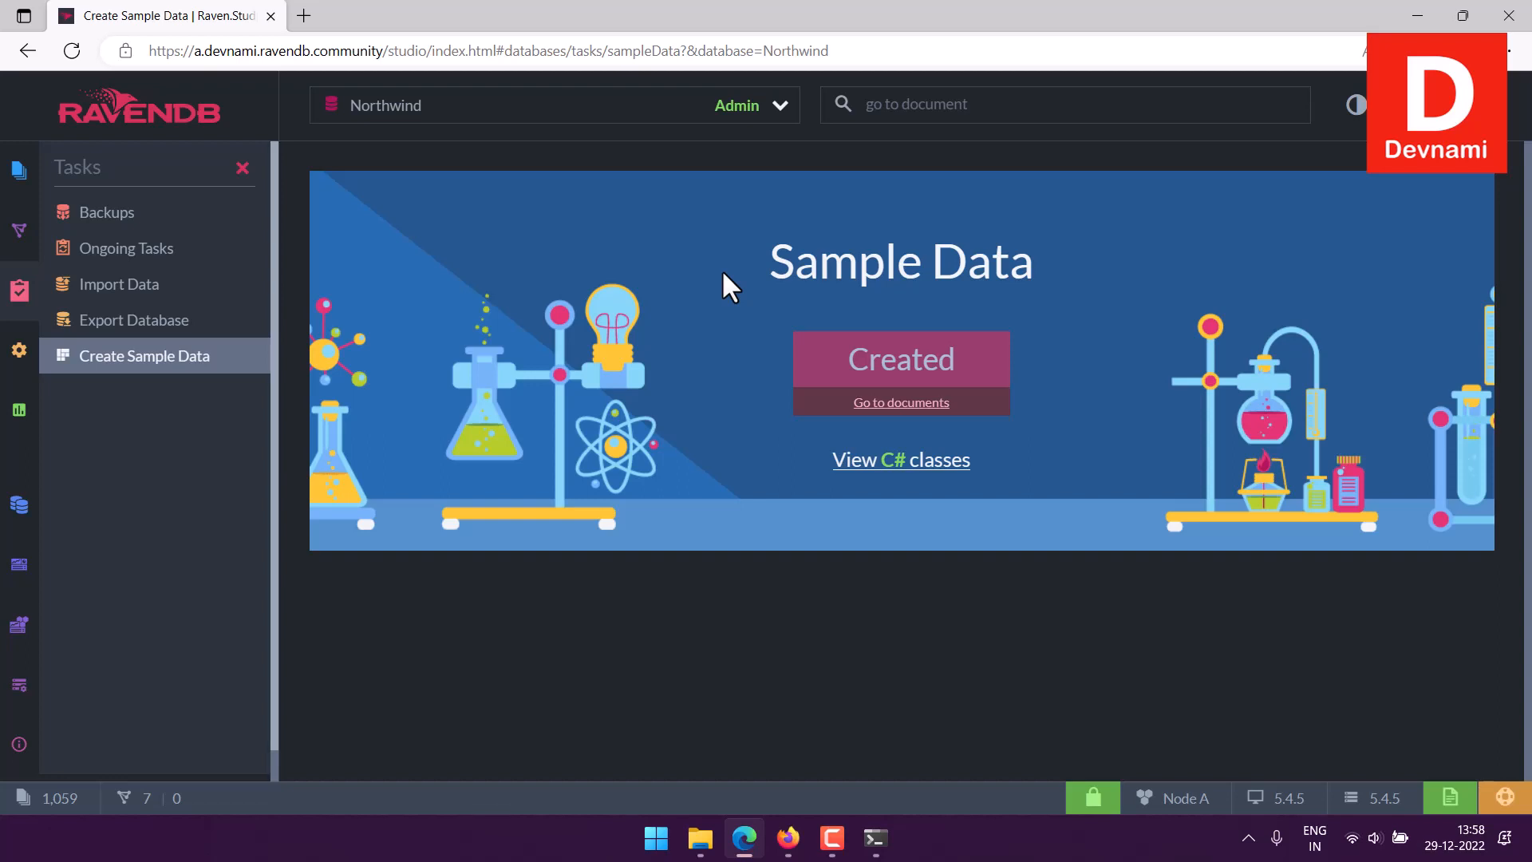
Step: Go to the created sample documents and examine the list of all documents and the available collections
click(902, 407)
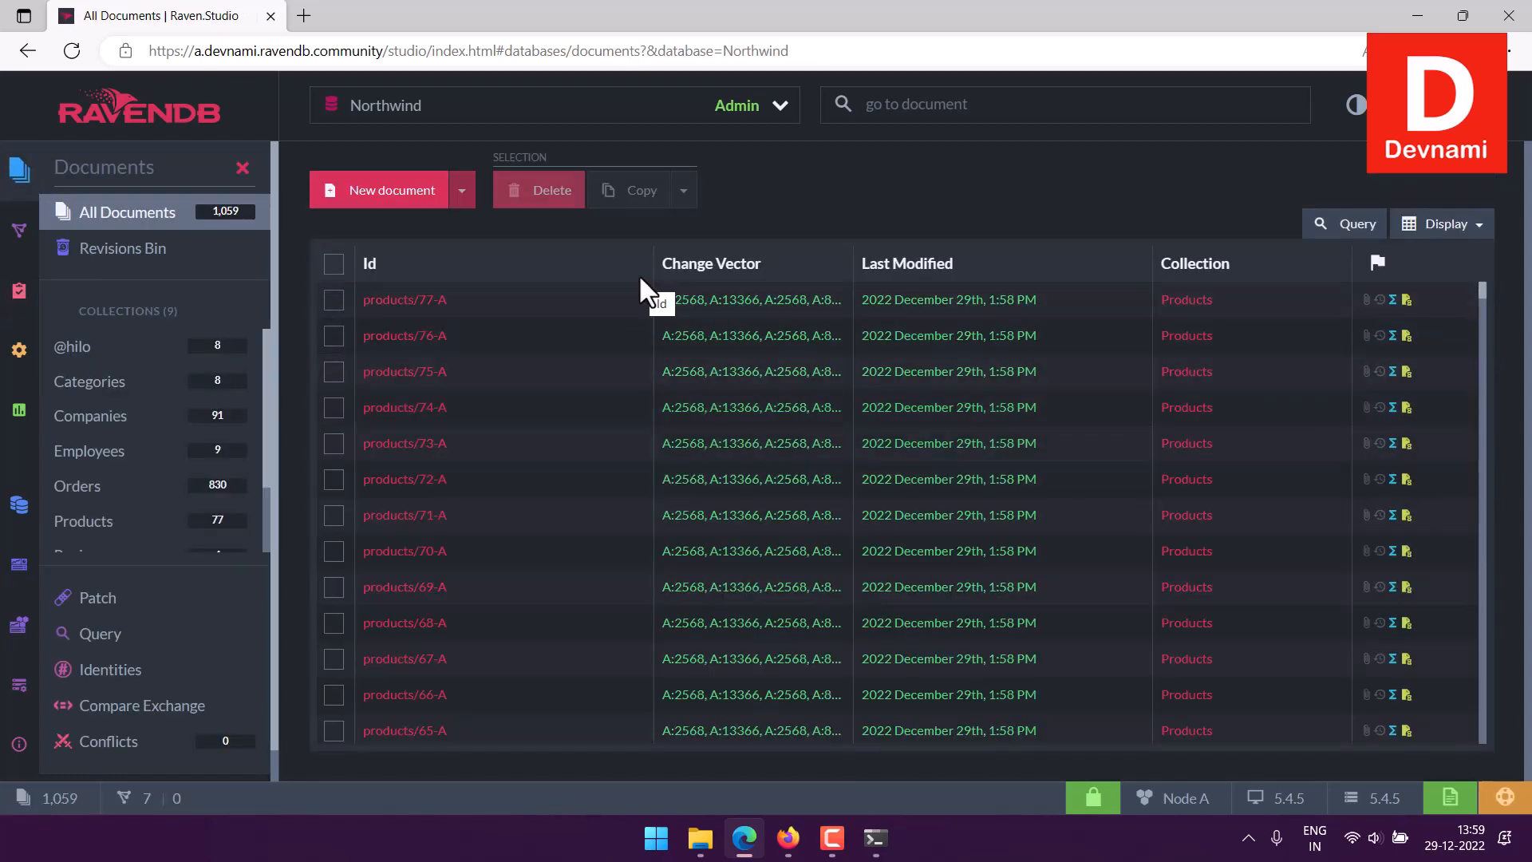
scroll(715, 356, down, 10)
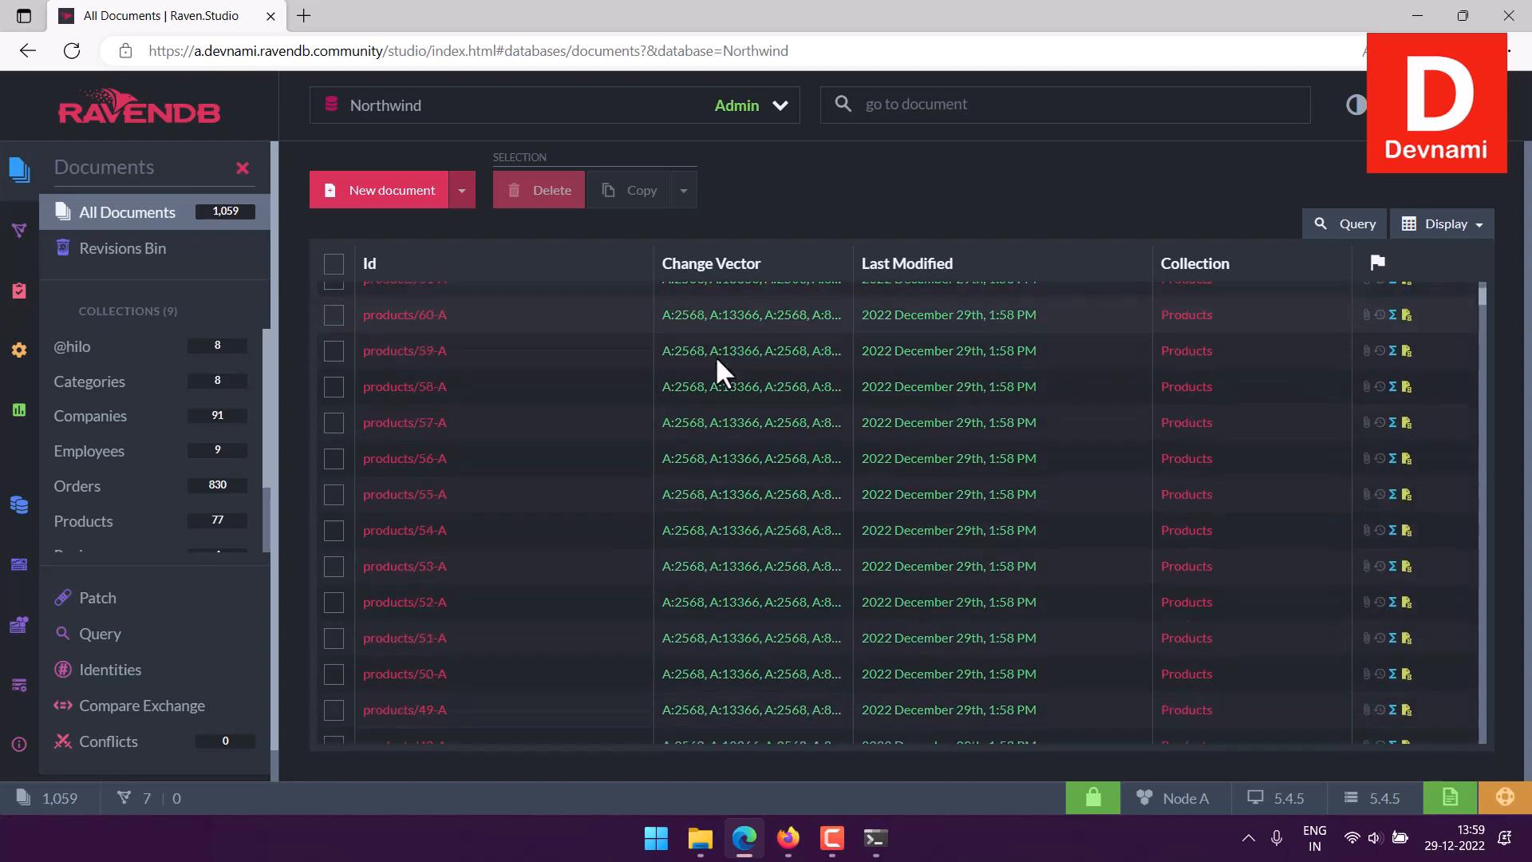
scroll(723, 354, down, 15)
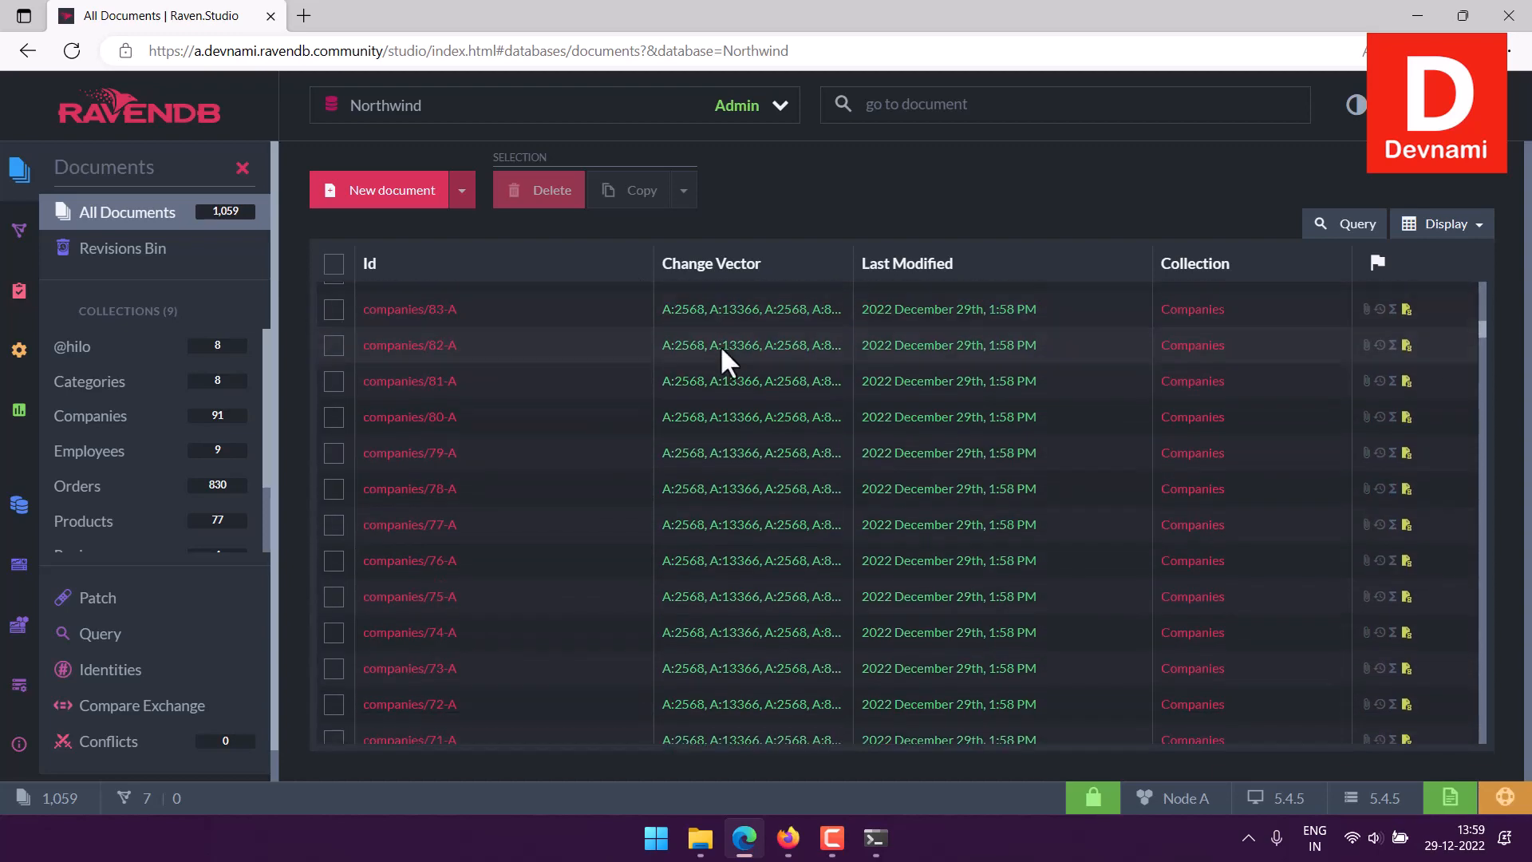
drag(1481, 346, 1491, 289)
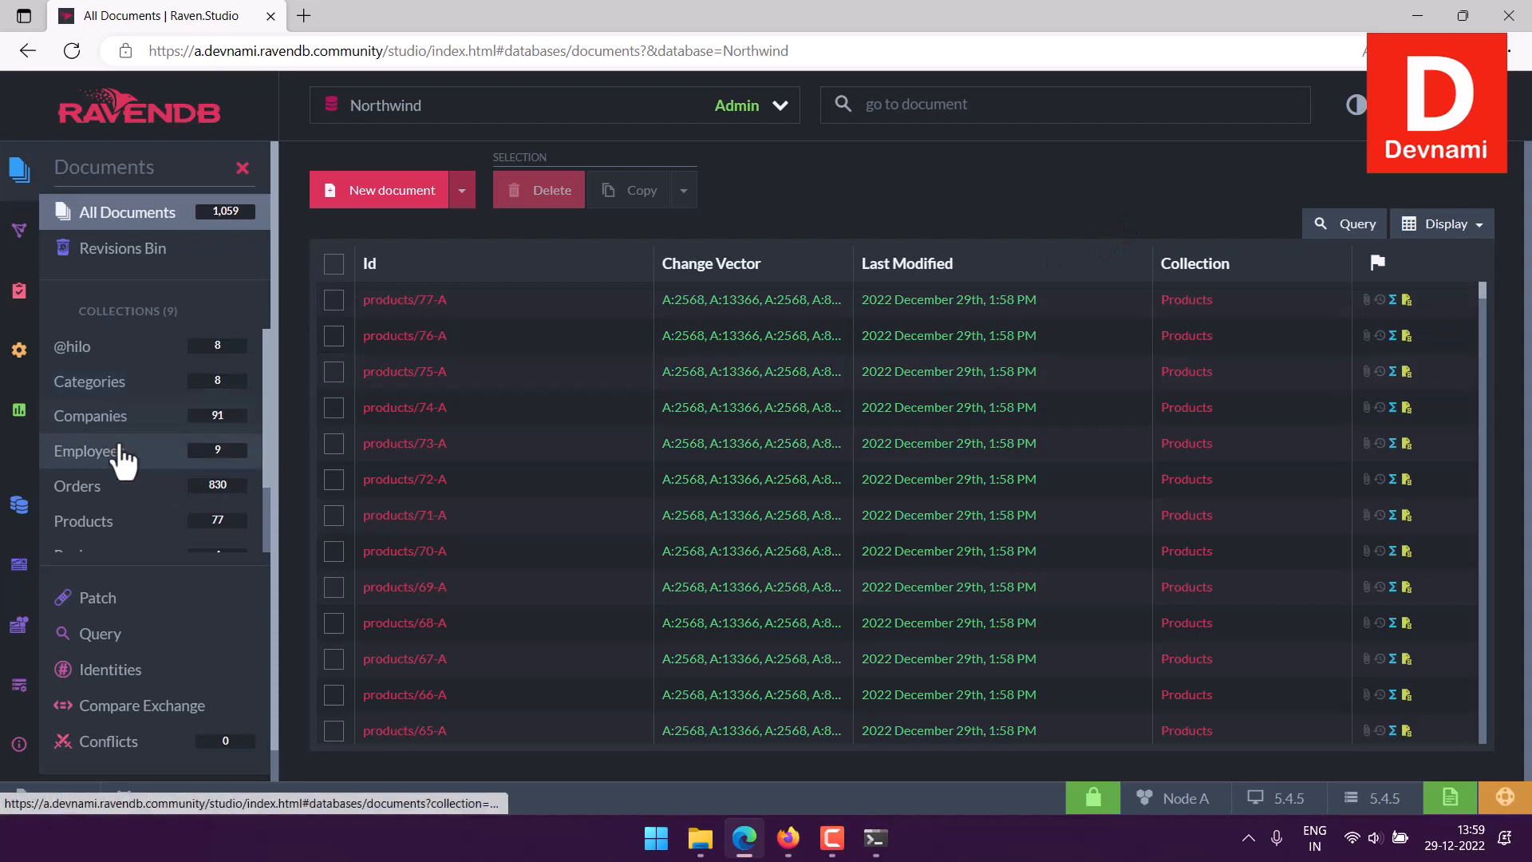
scroll(126, 536, down, 1)
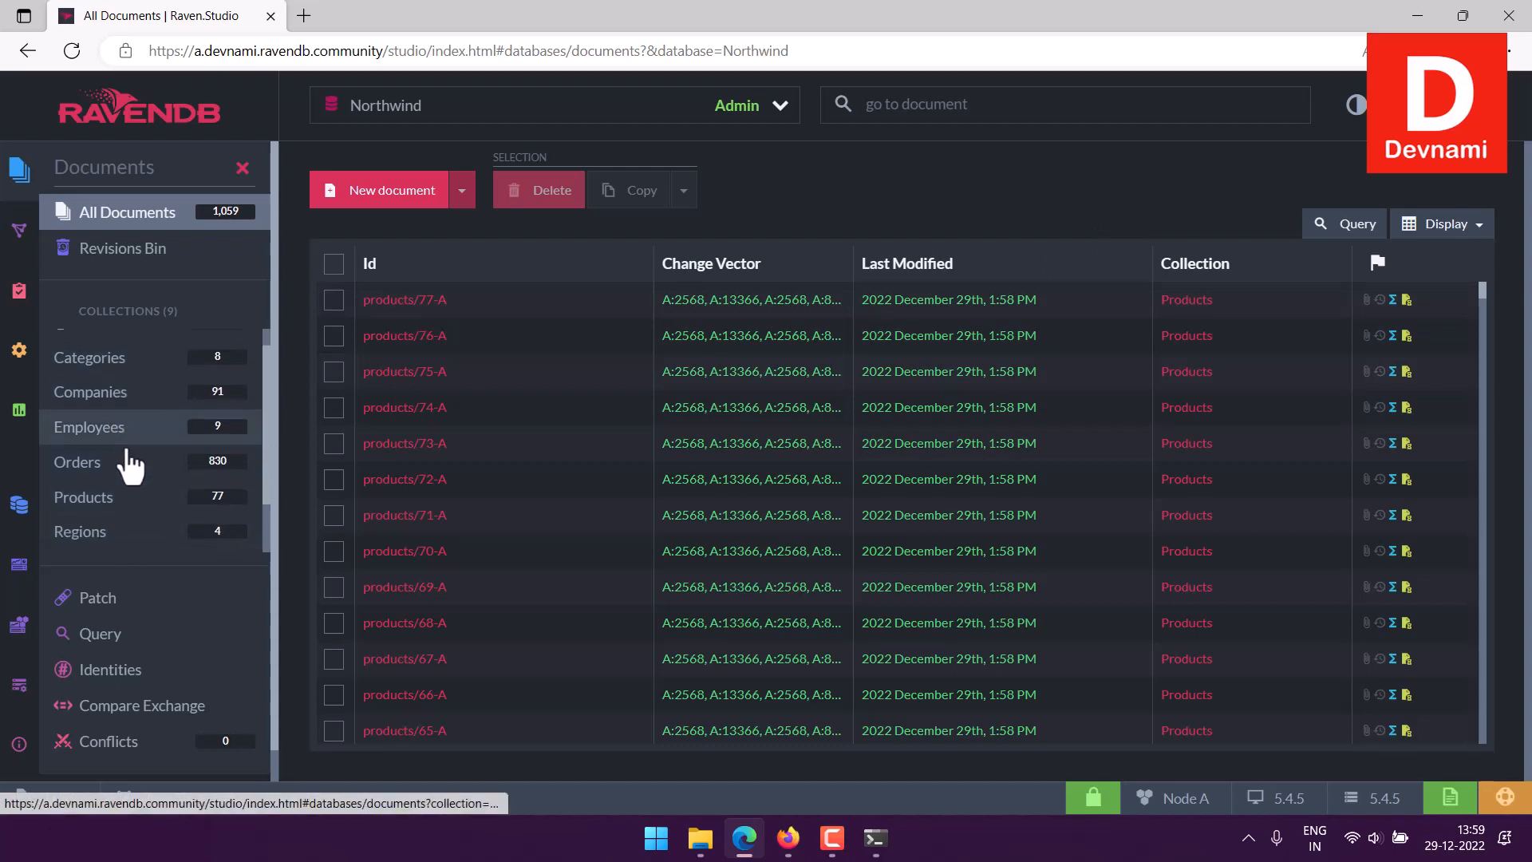
scroll(152, 511, down, 1)
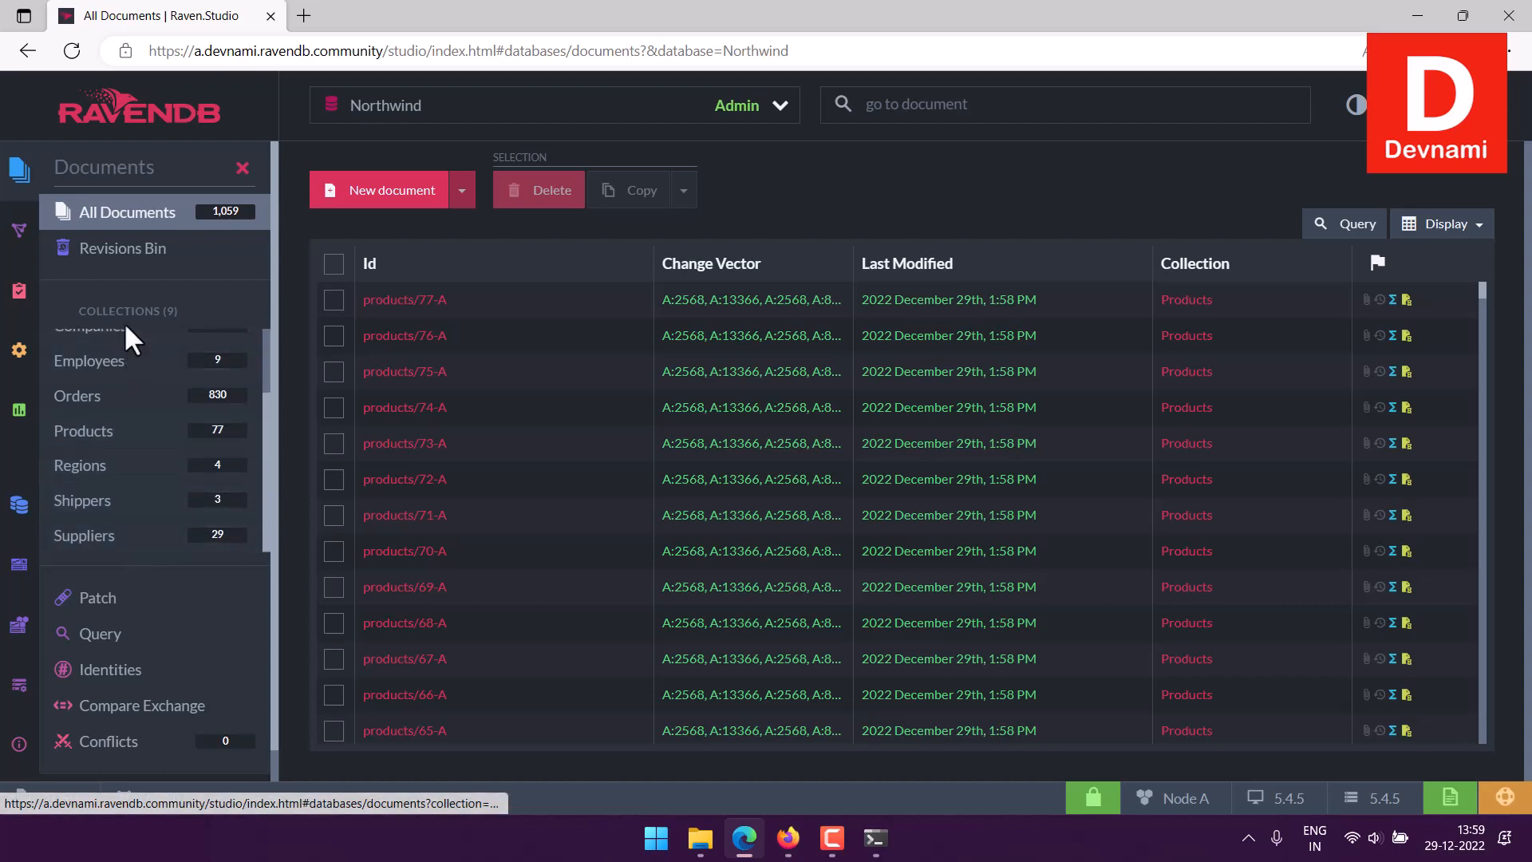
Step: Examine the documents in the Employees, Products, Shippers and Suppliers collections
click(121, 367)
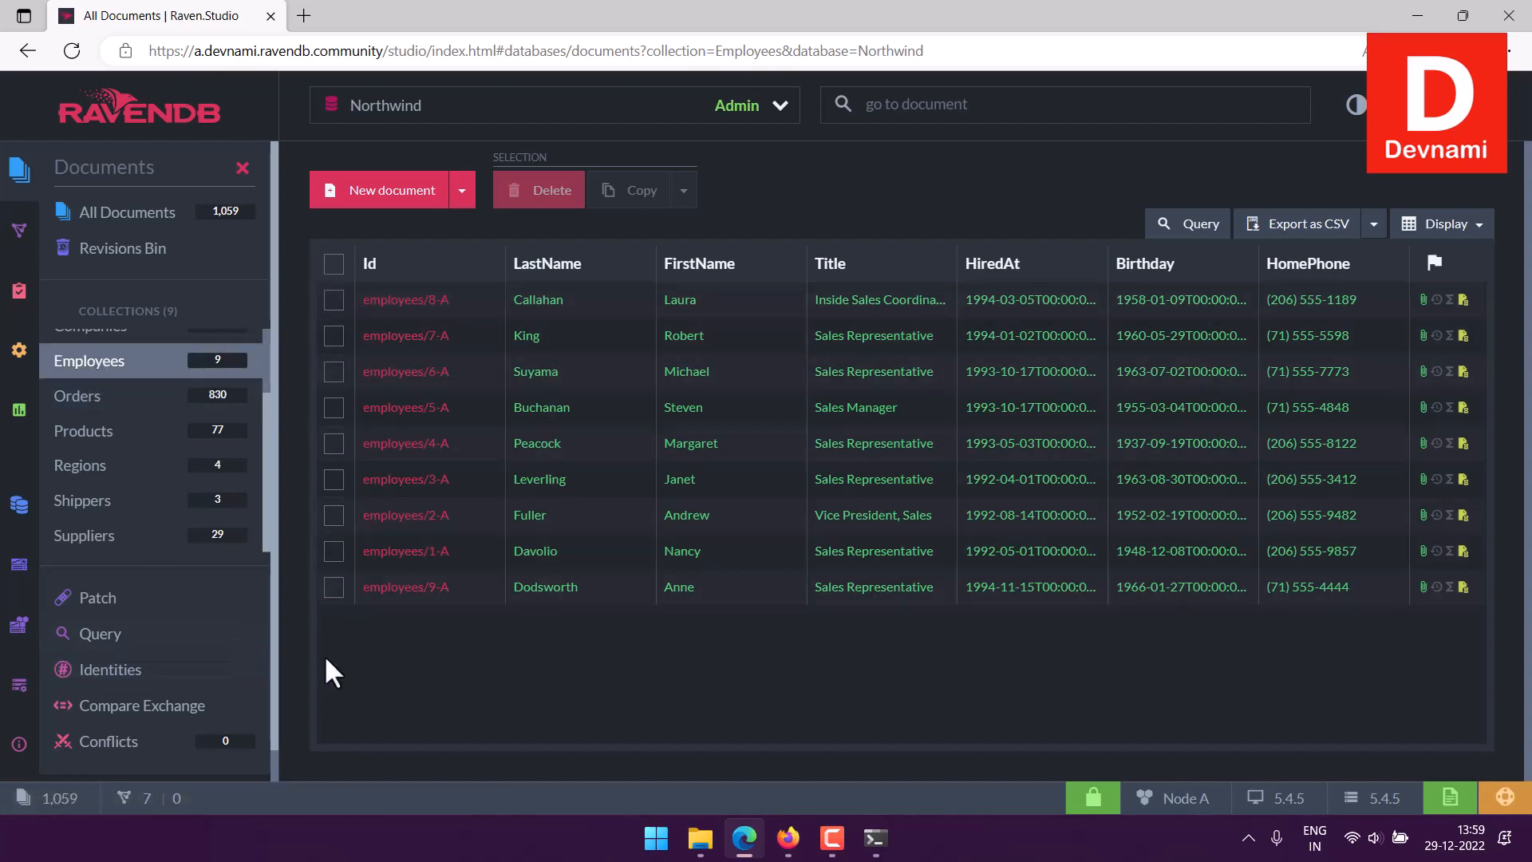
click(116, 437)
scroll(894, 439, down, 10)
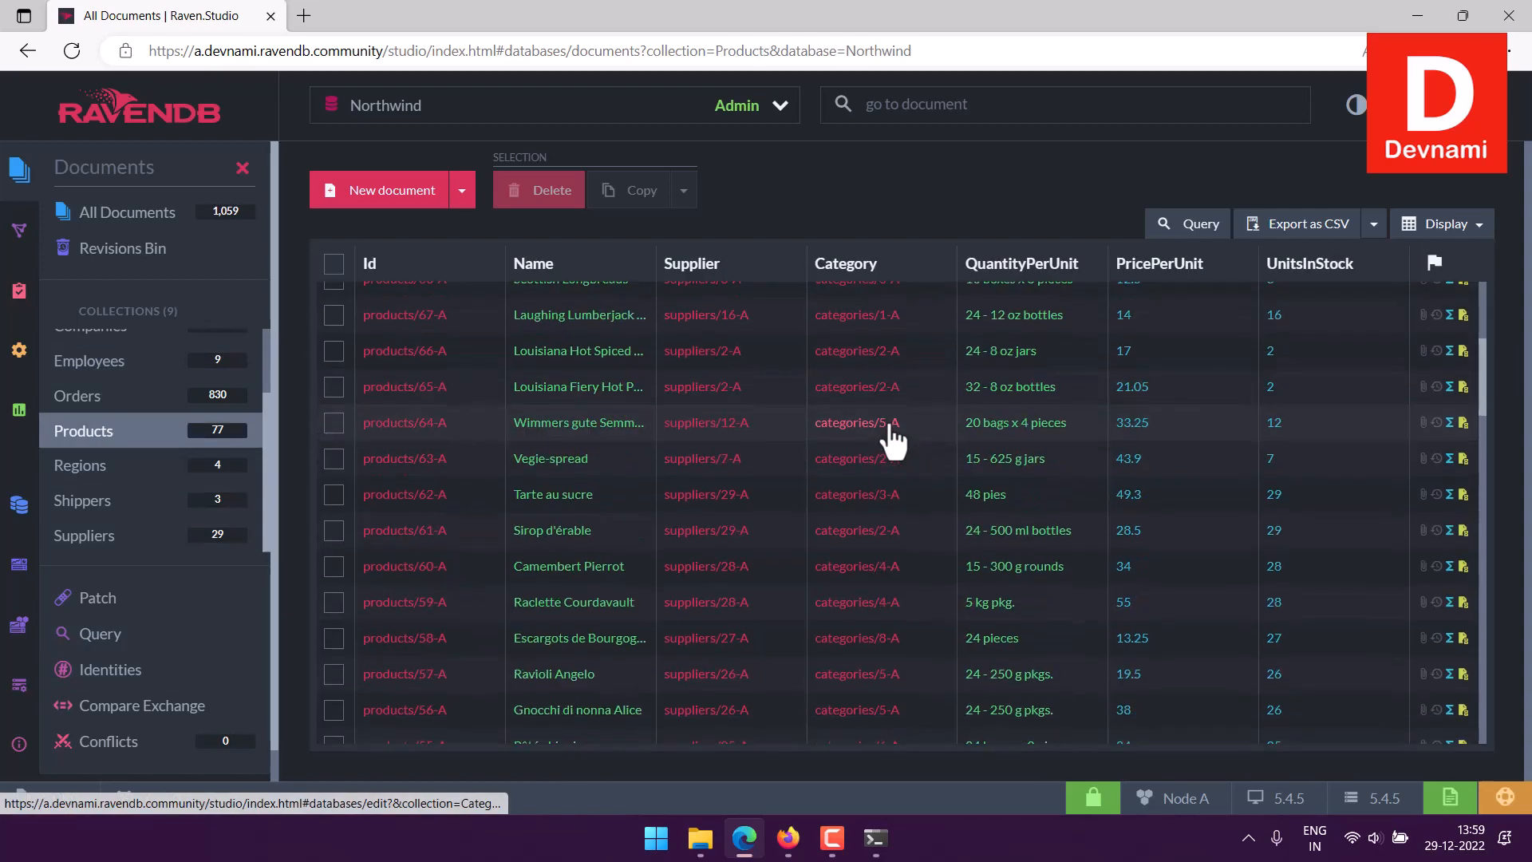
scroll(893, 439, down, 10)
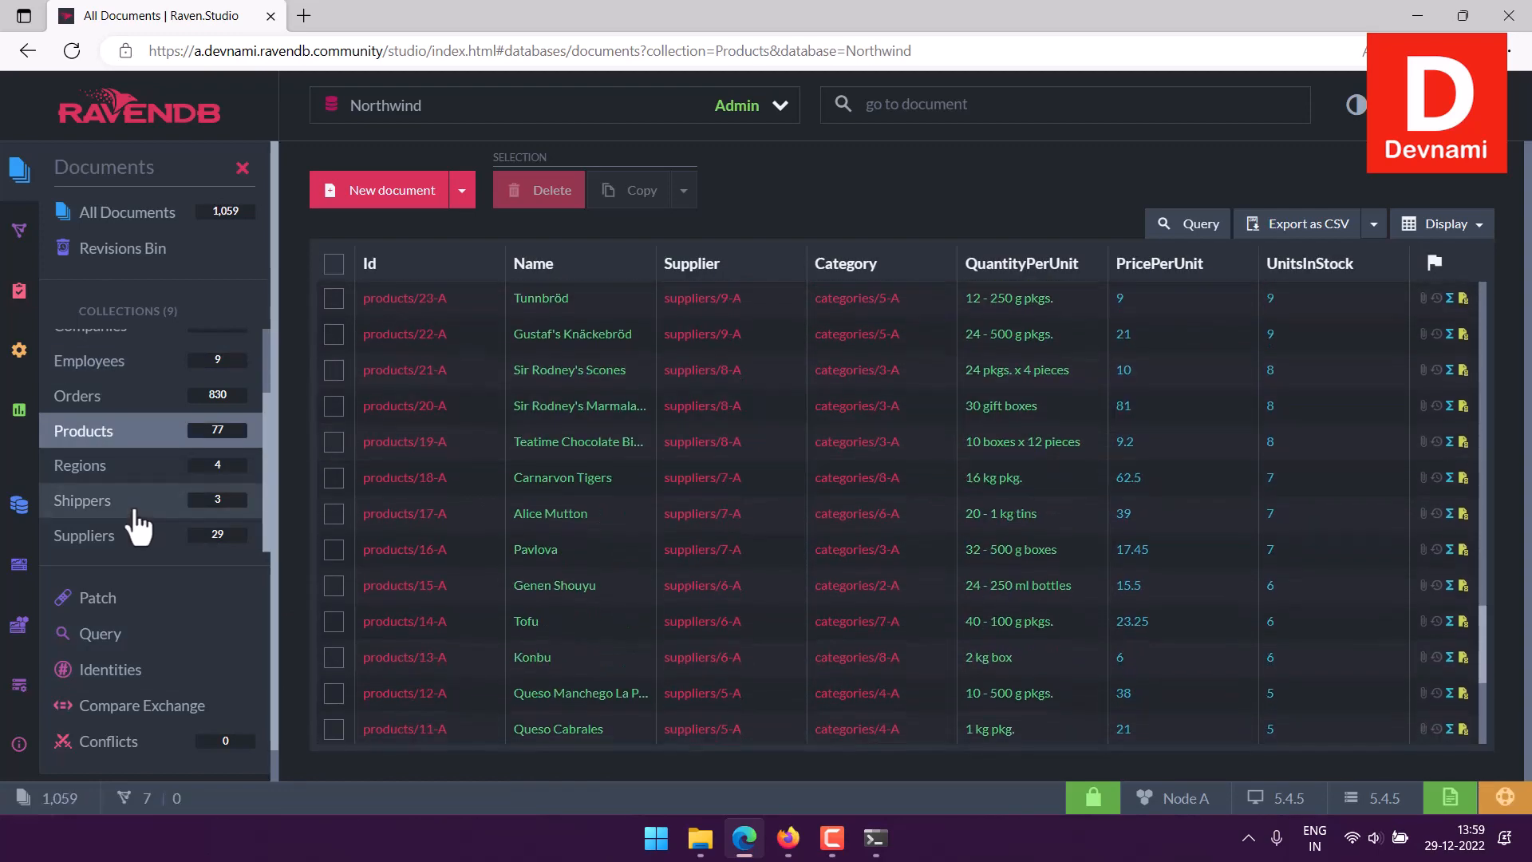
click(136, 509)
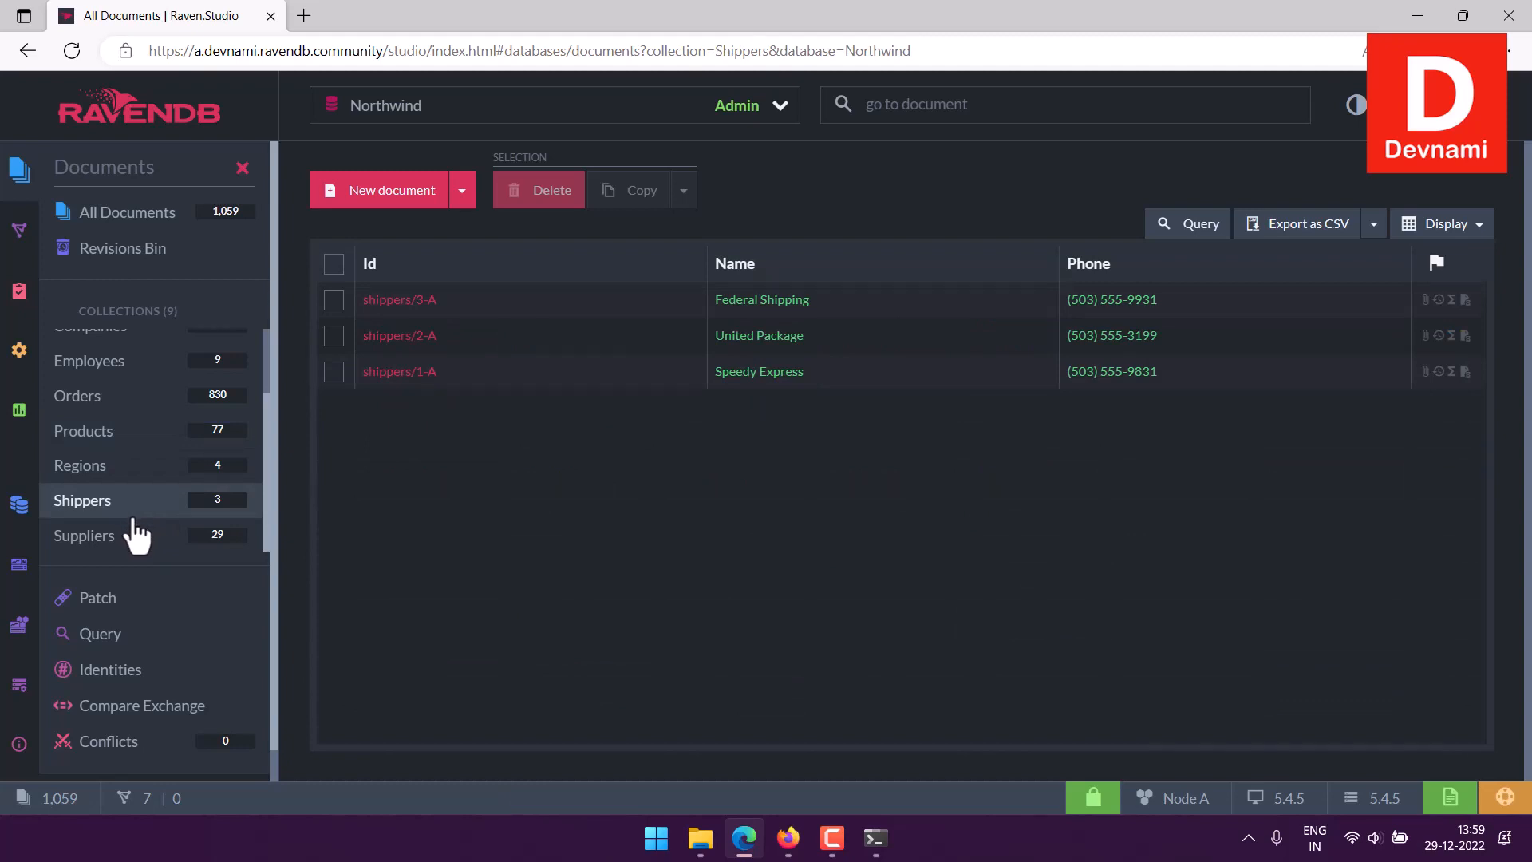
click(124, 537)
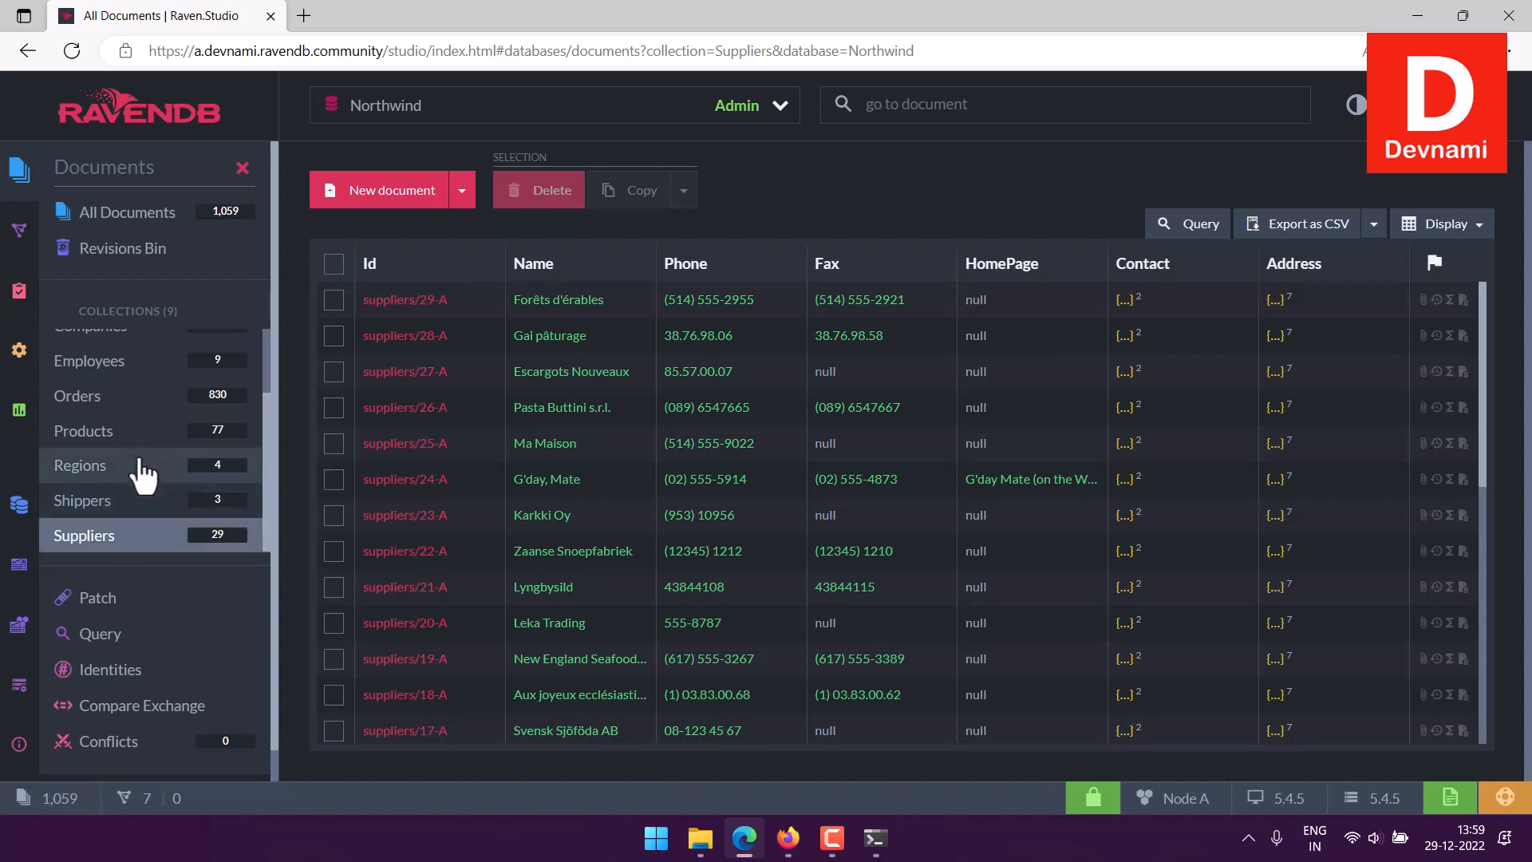
scroll(144, 470, down, 1)
scroll(264, 347, up, 4)
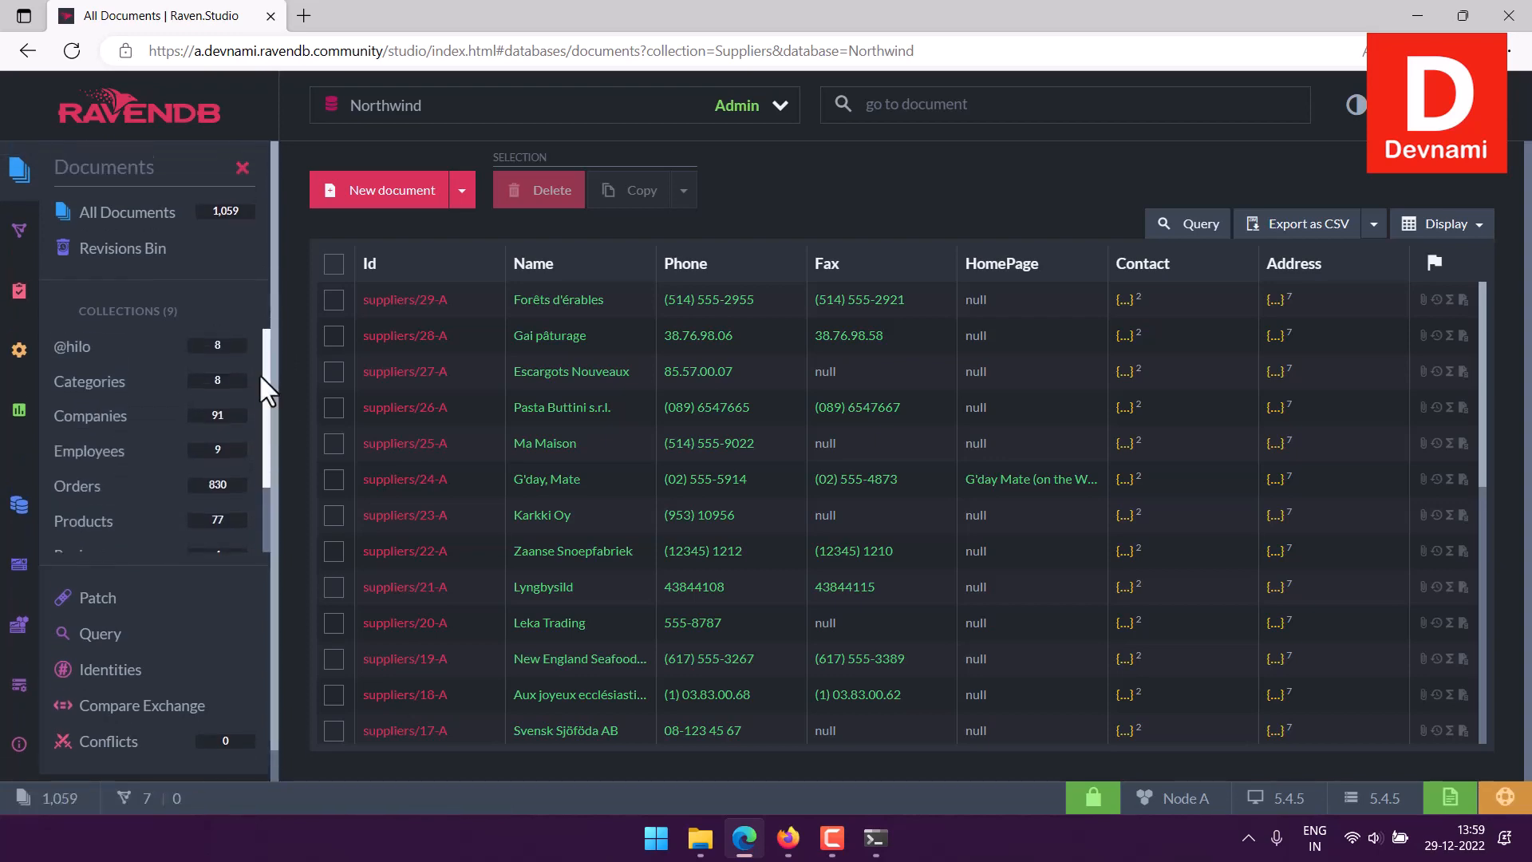
click(112, 421)
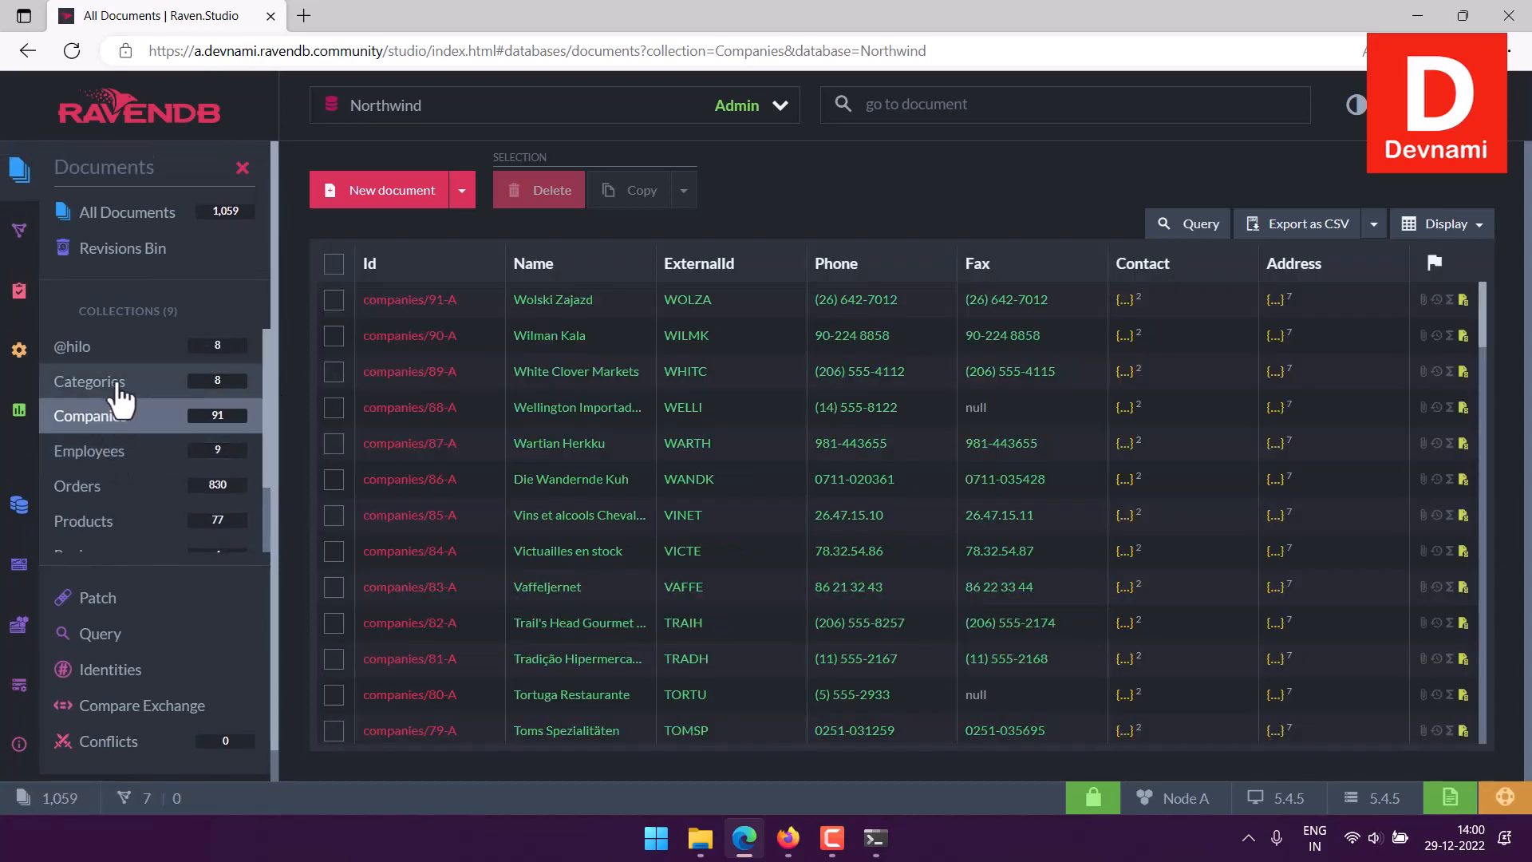
click(108, 383)
click(118, 353)
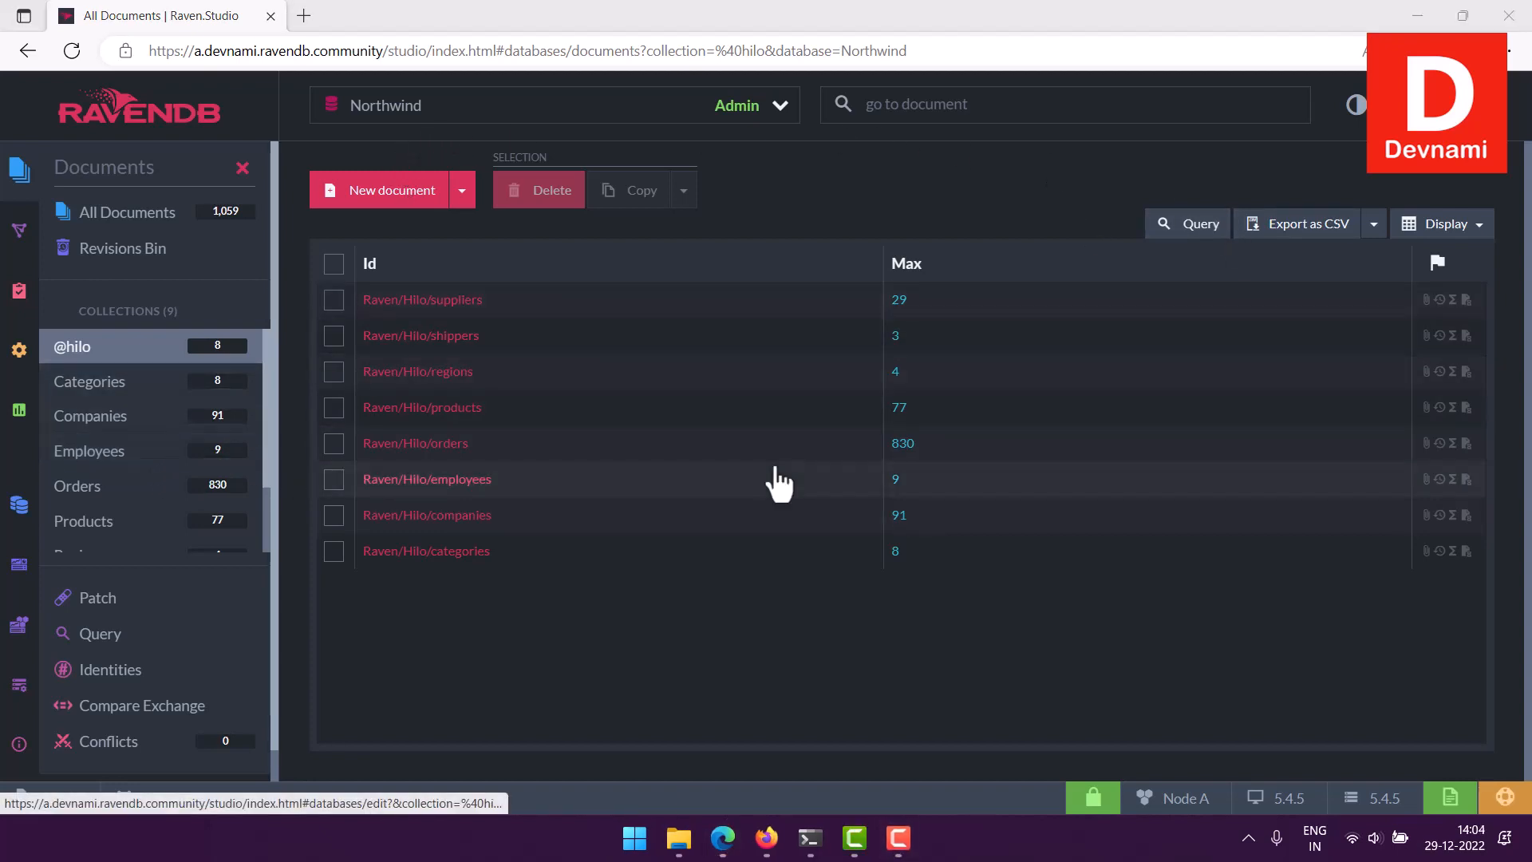
mouse_move(783, 481)
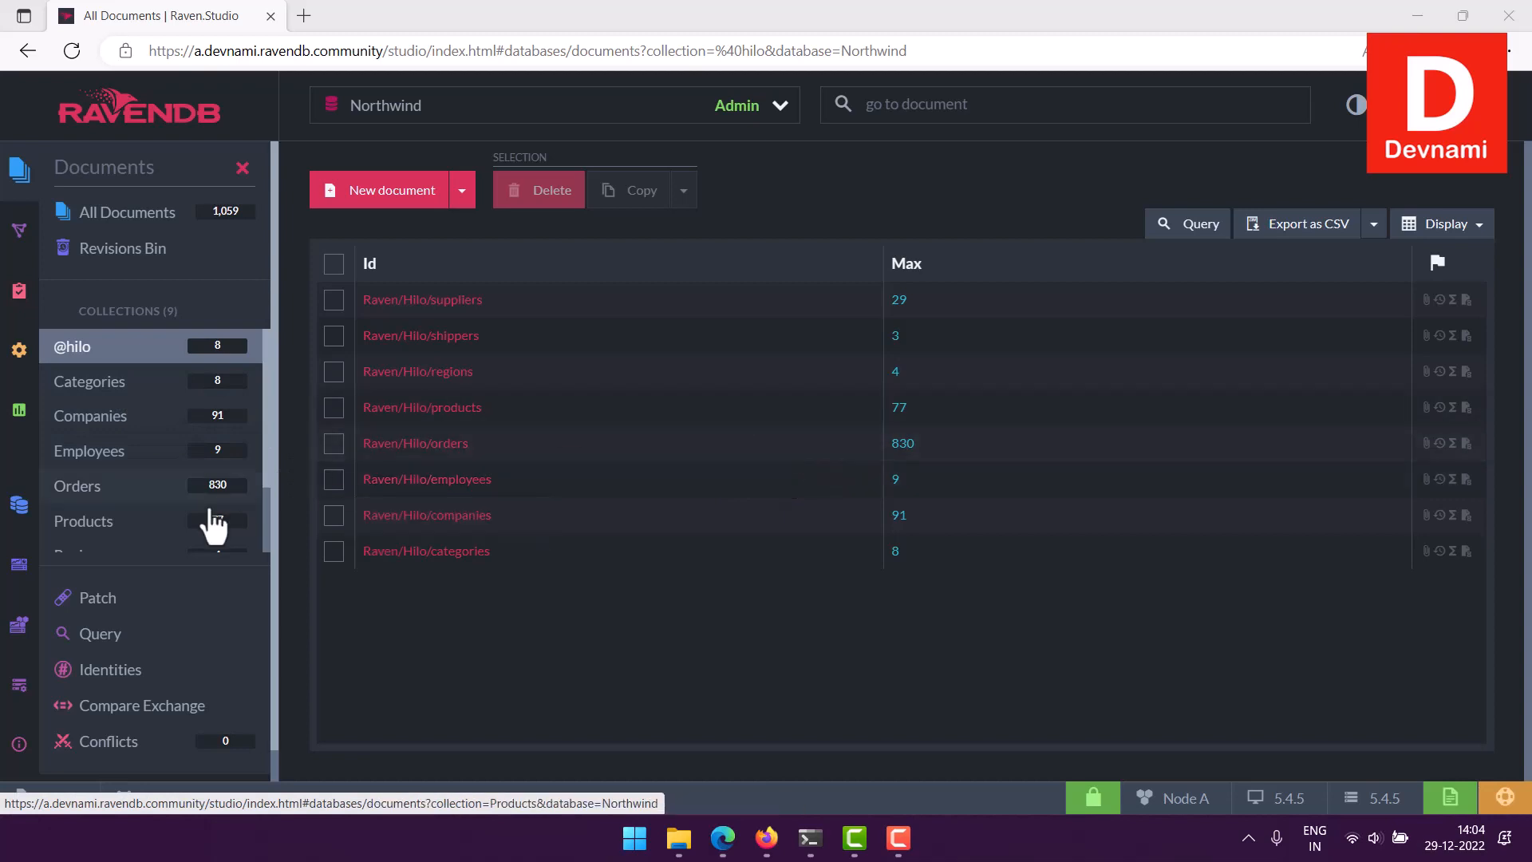
Step: Open the document shippers/3-A from the Shippers collection and copy its entire JSON content
scroll(148, 484, down, 2)
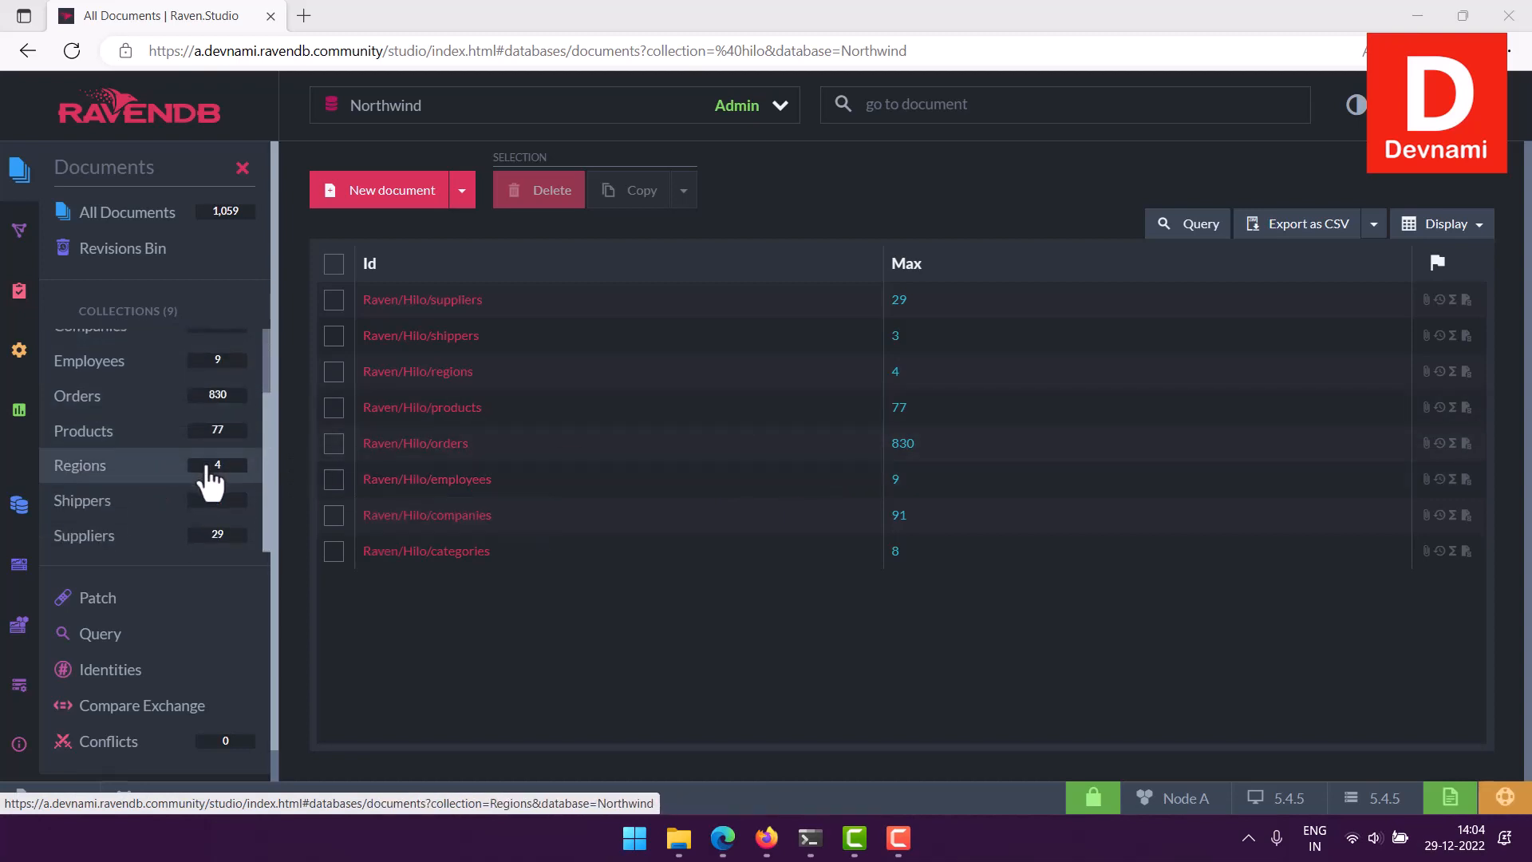
click(120, 511)
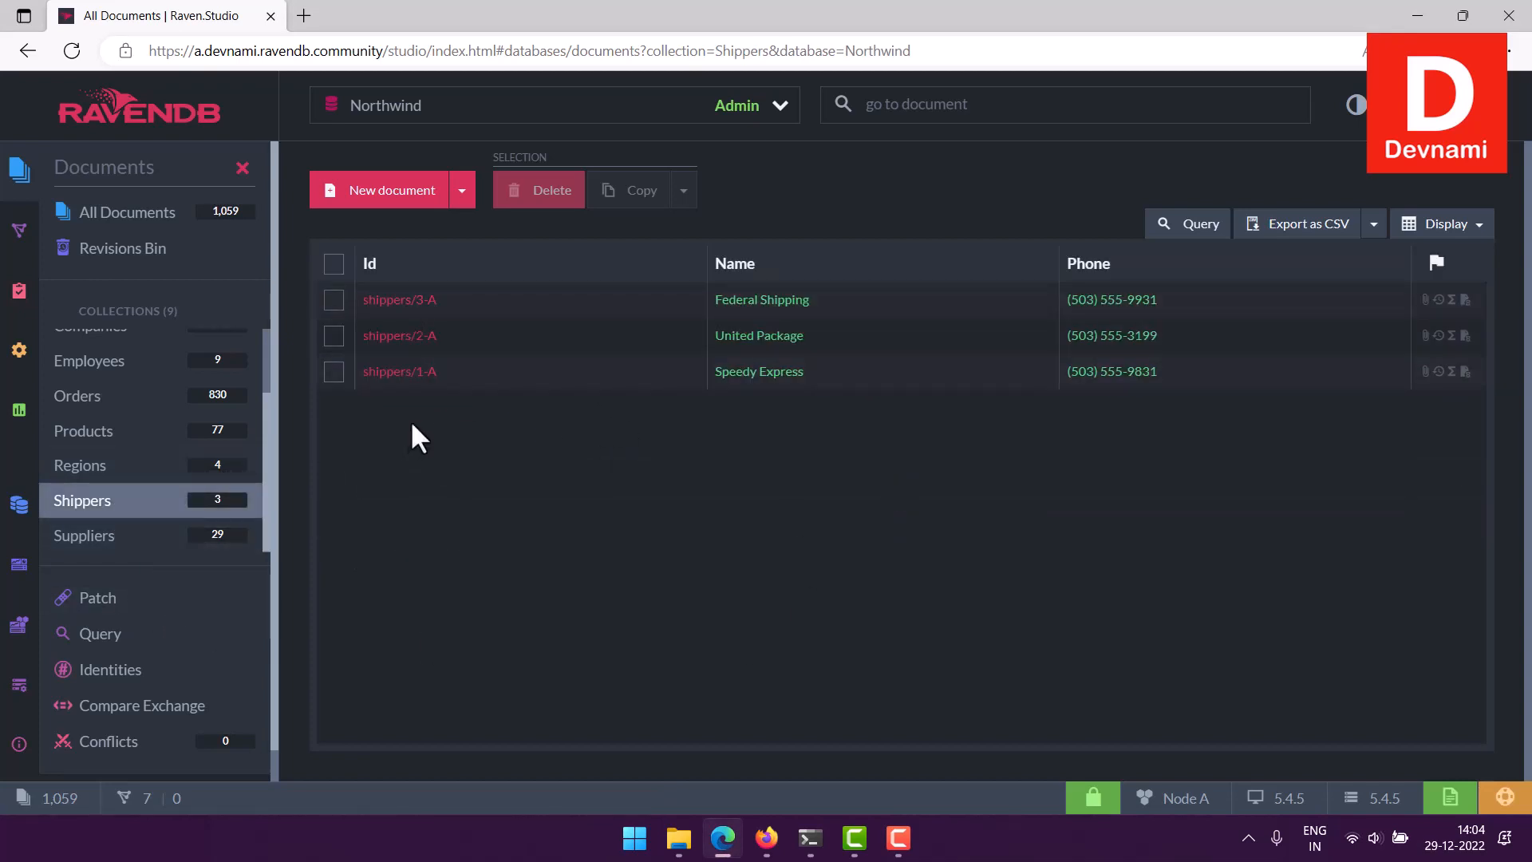
click(403, 319)
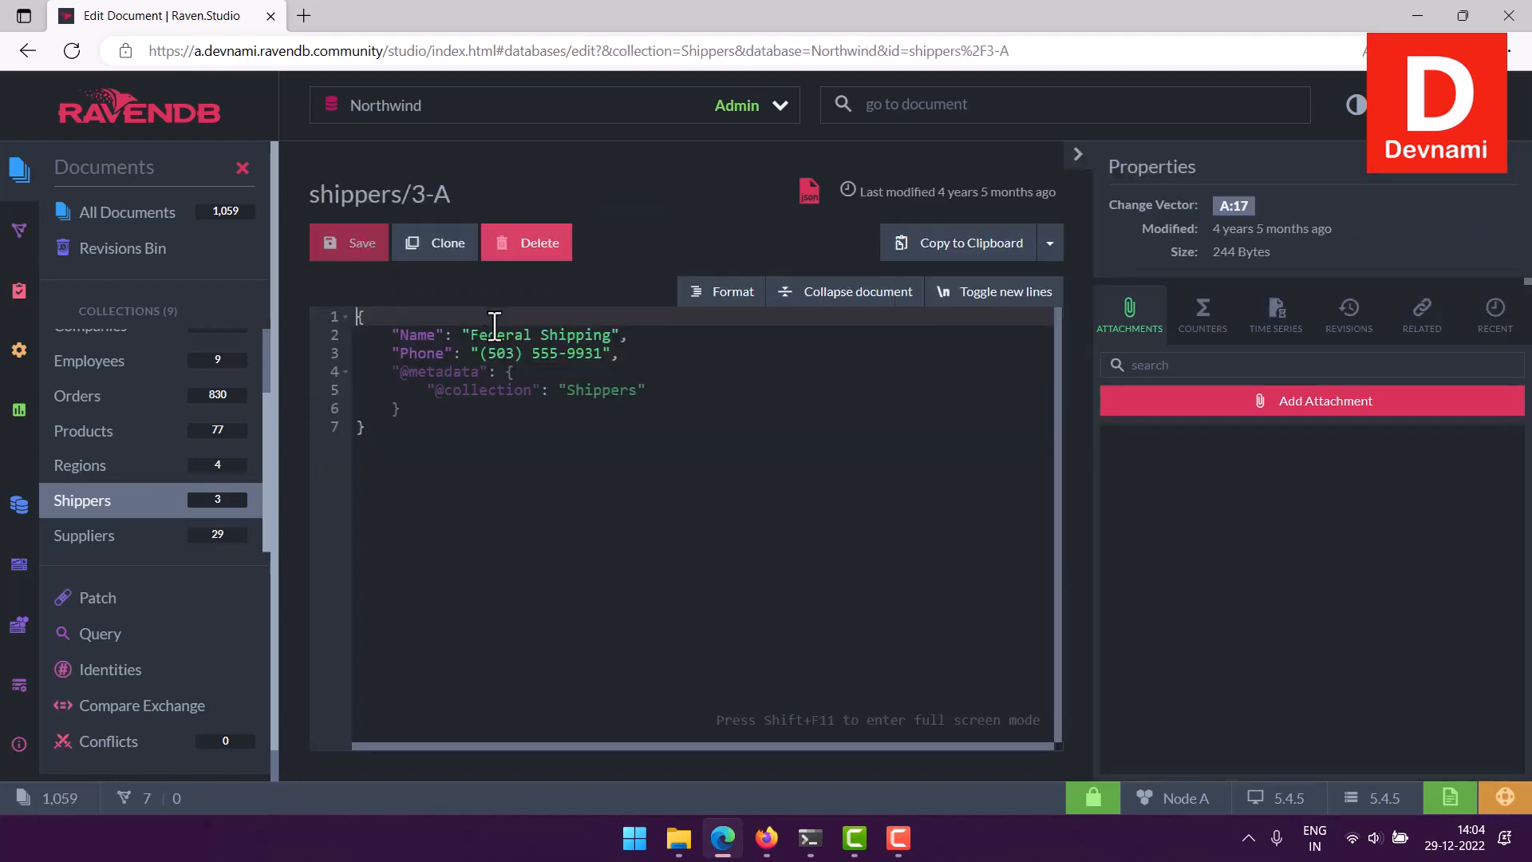
drag(376, 431, 357, 317)
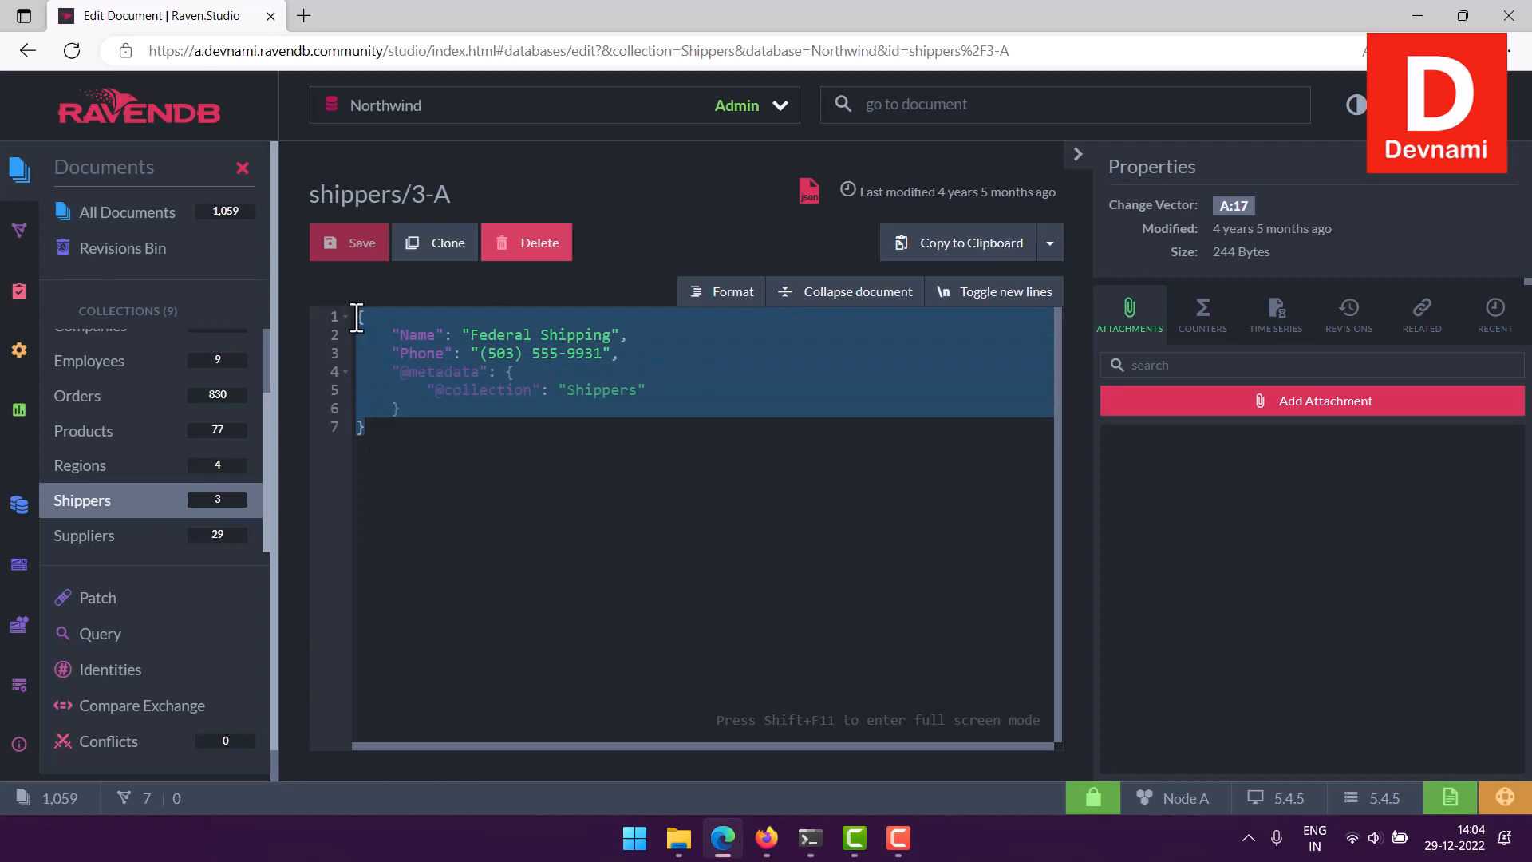
click(386, 427)
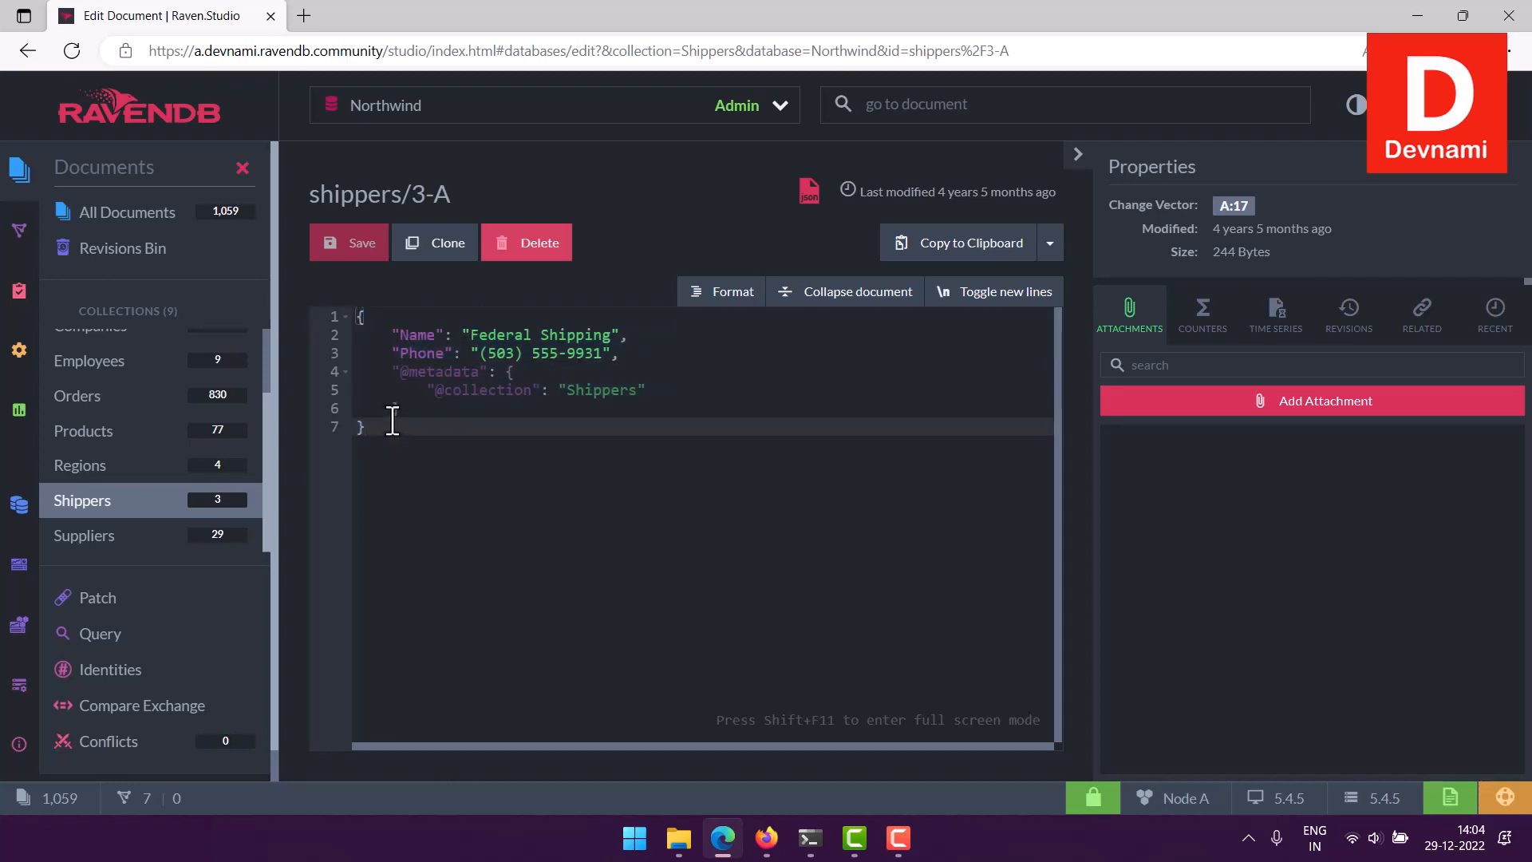
Step: Start a new document from the Shippers collection and replace its default JSON with the copied shipper content
click(89, 507)
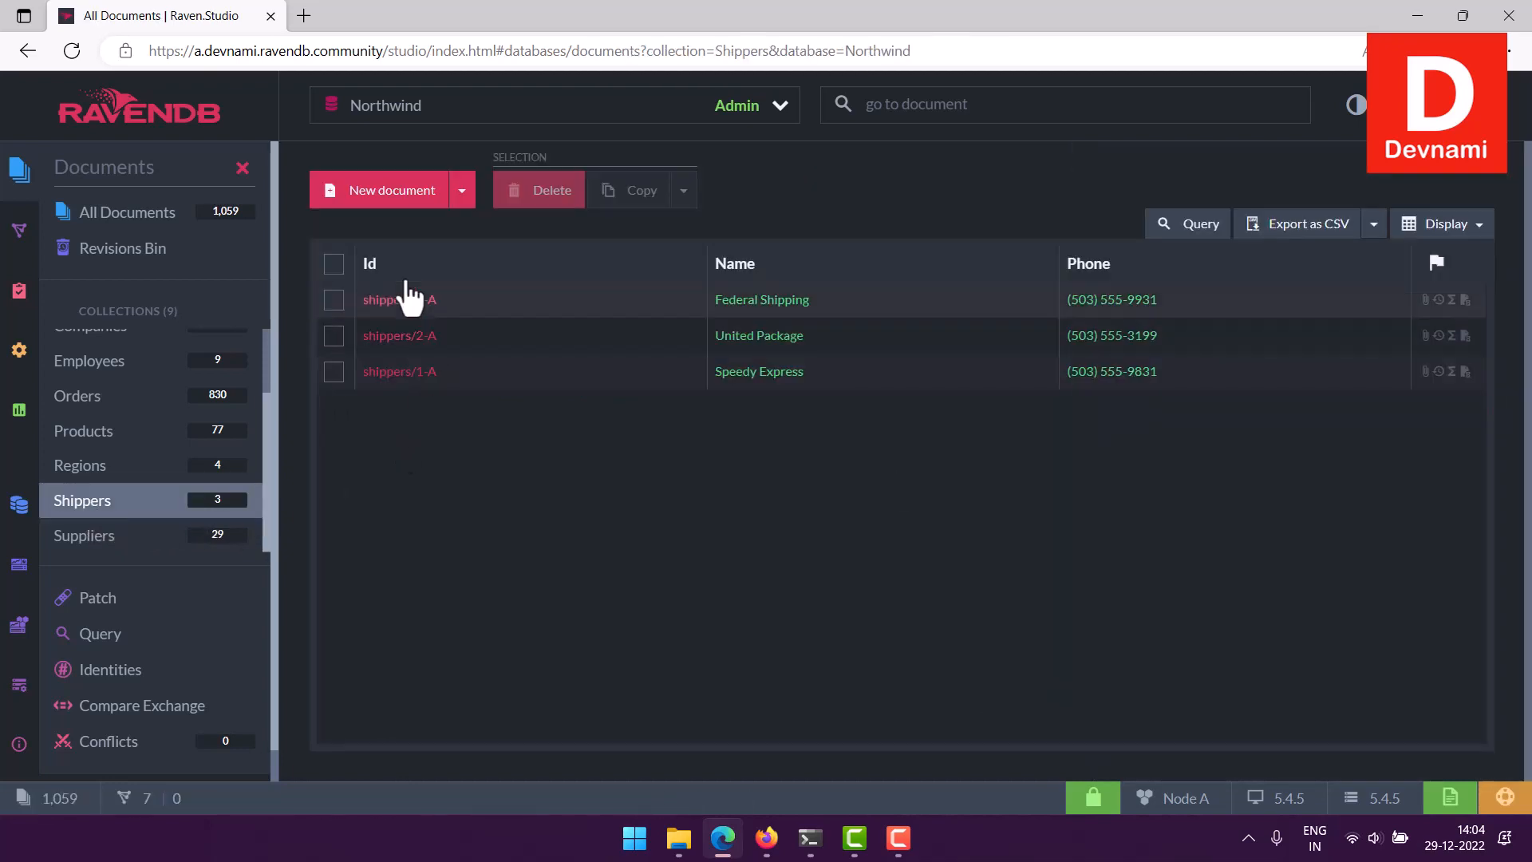
click(377, 198)
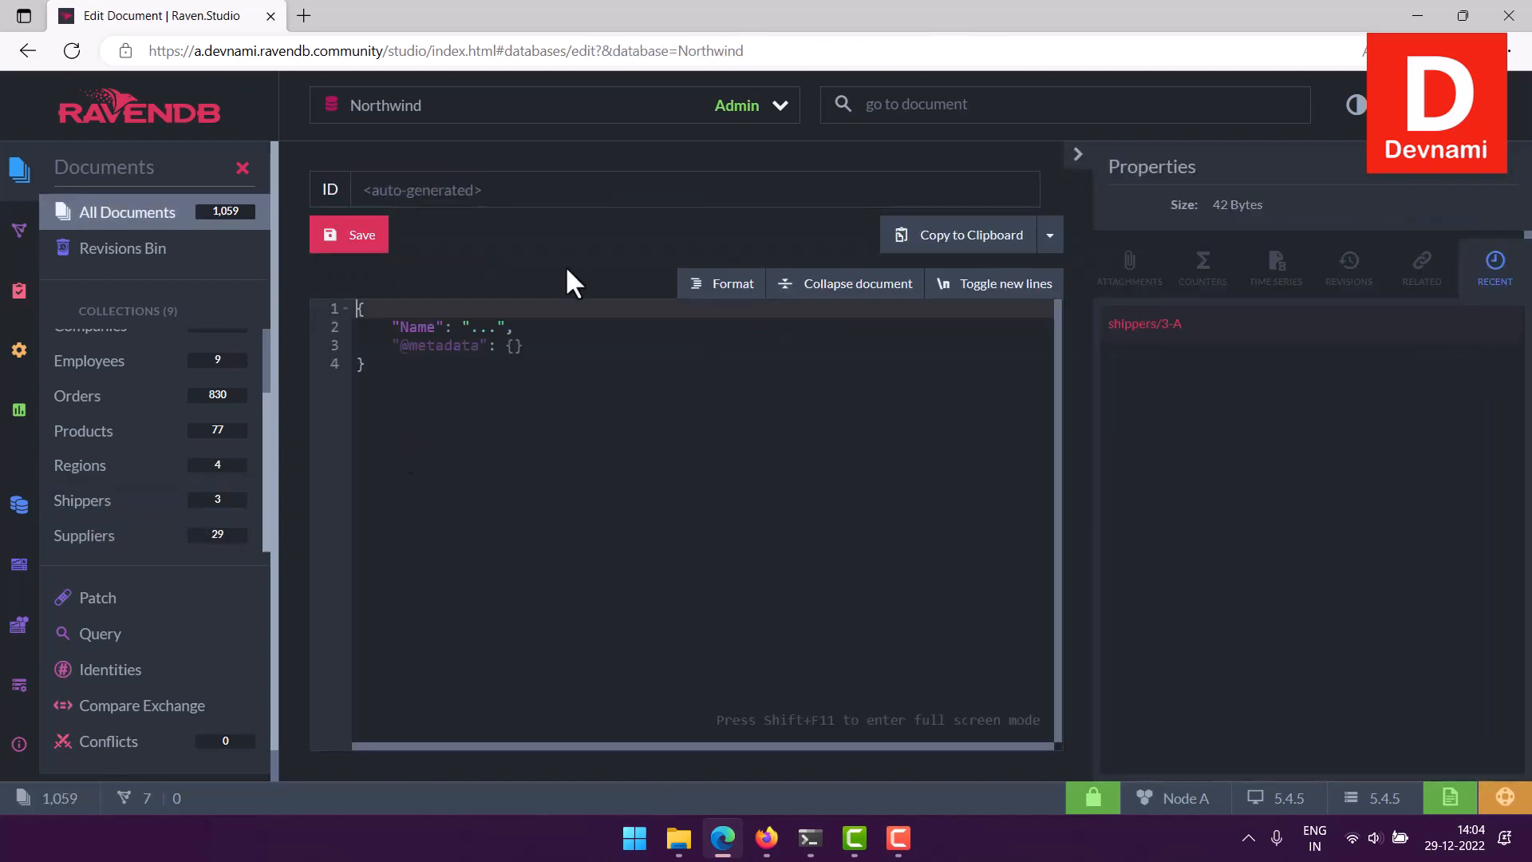
key(ctrl+a)
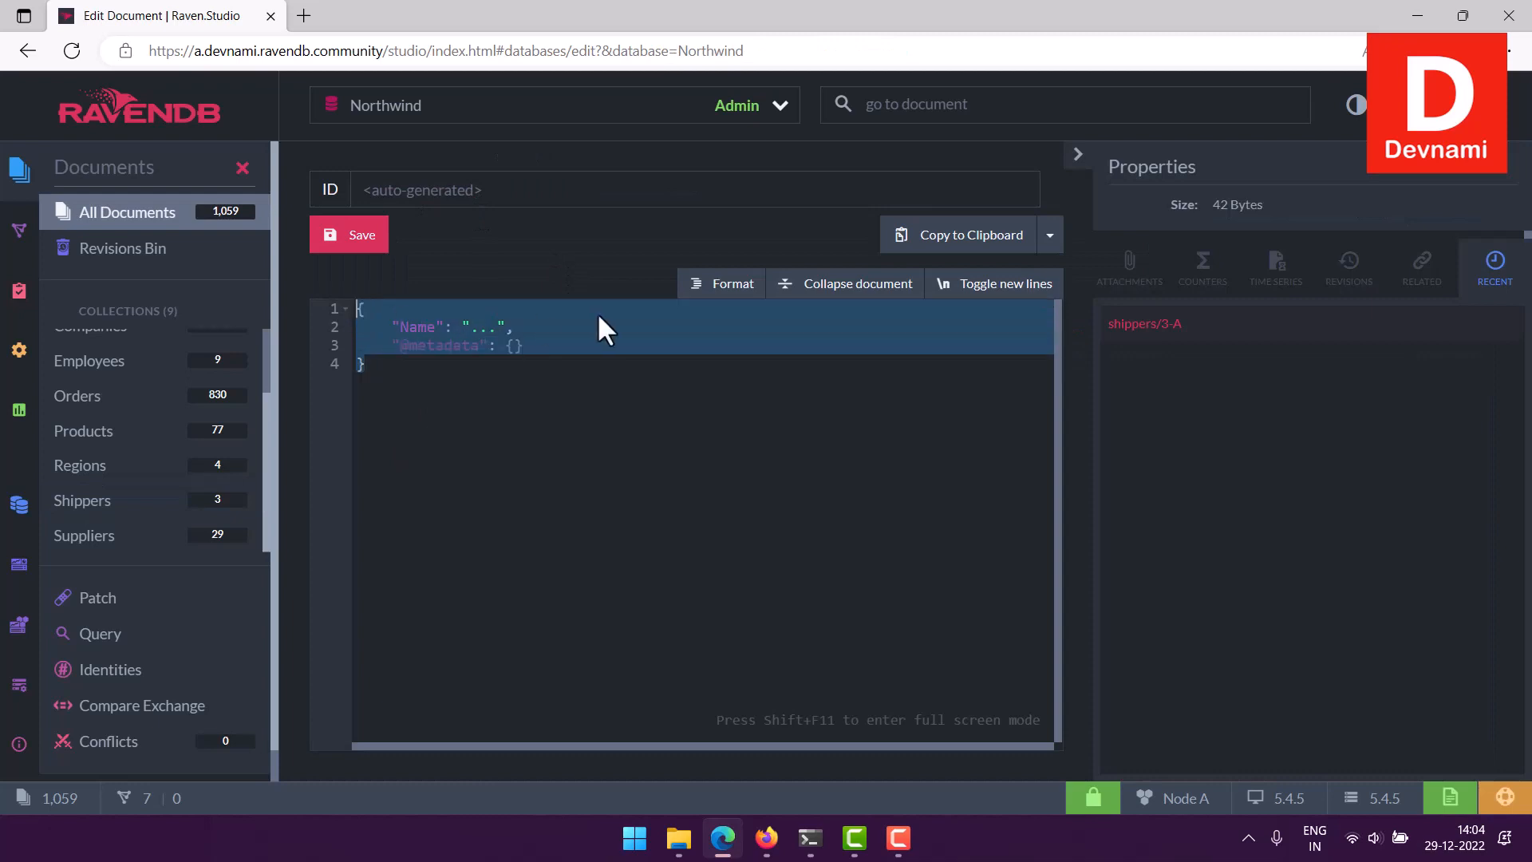
key(ctrl+v)
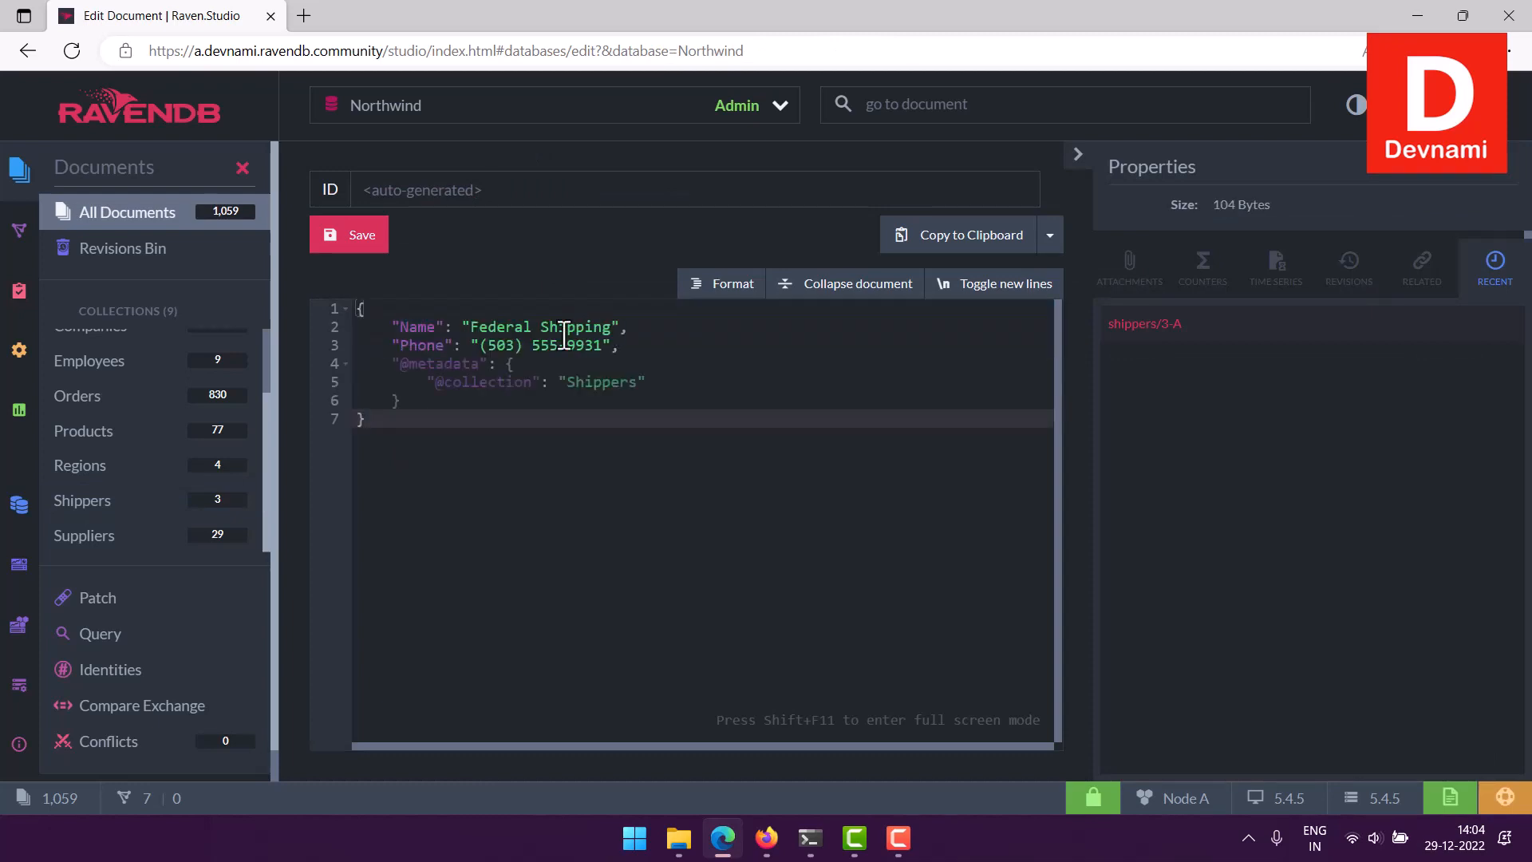
Step: Change the shipper's name to DHL Shipping, replace its phone number, and save the new document
drag(469, 327, 542, 327)
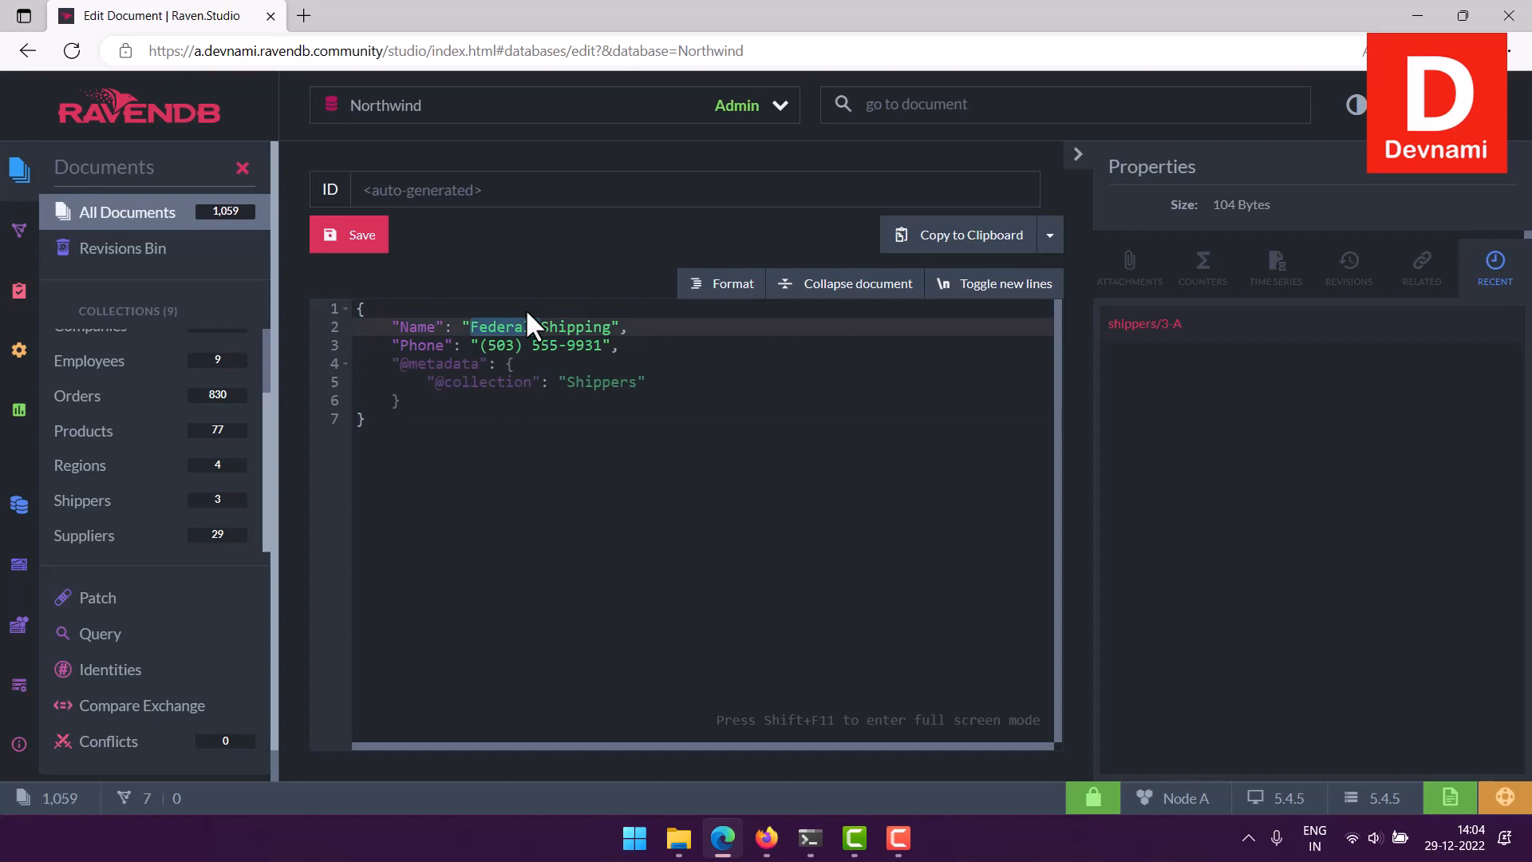
text(DHL)
drag(557, 348, 532, 345)
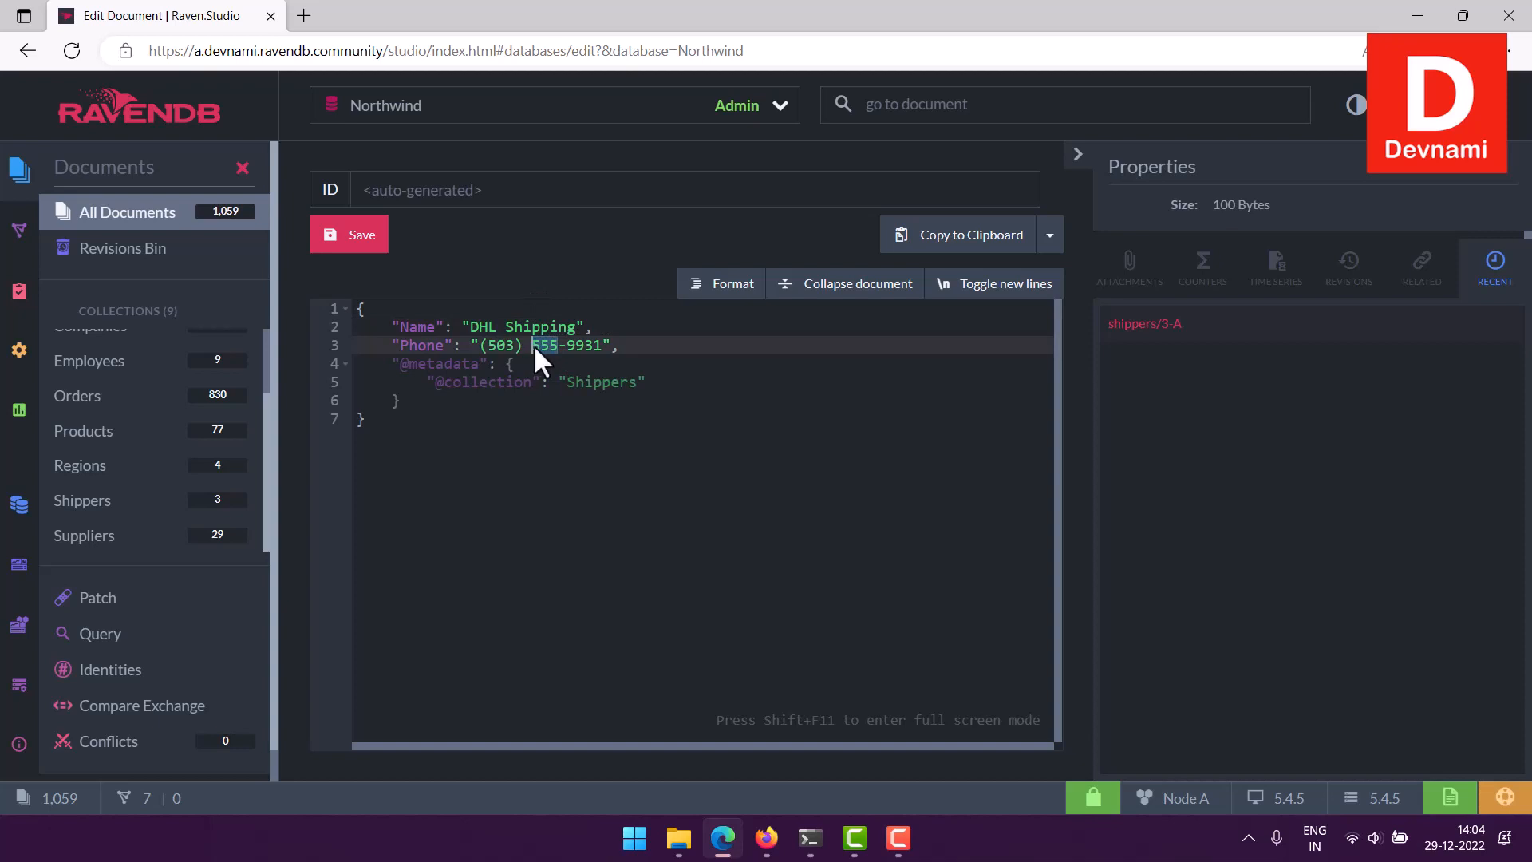
text(444-9533)
drag(517, 346, 507, 345)
text(2)
click(371, 249)
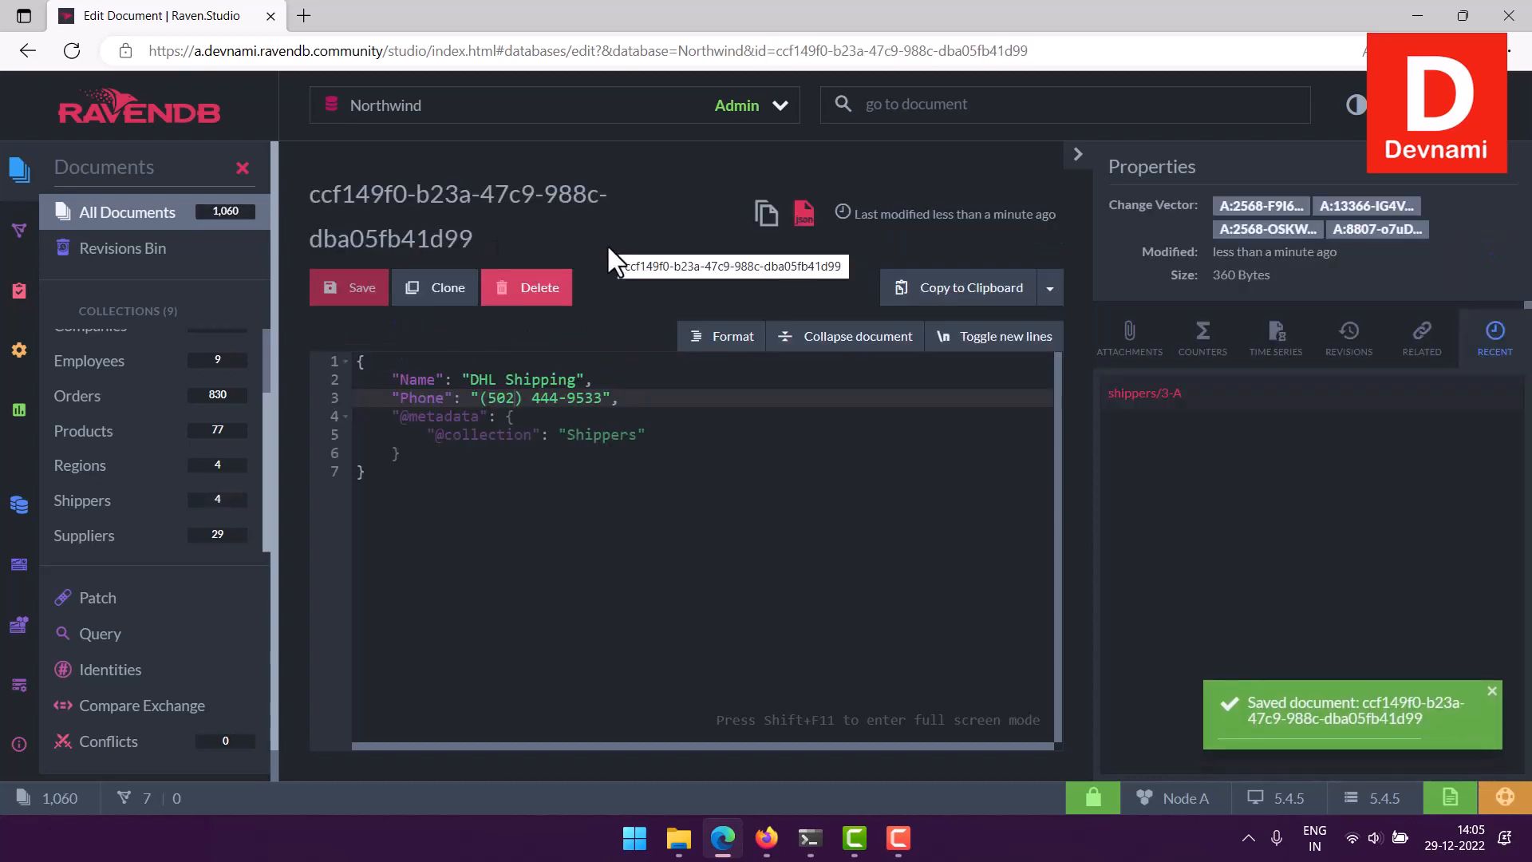
Step: Compare the document IDs in the Shippers collection and open shippers/3-A to inspect its ID format
click(123, 503)
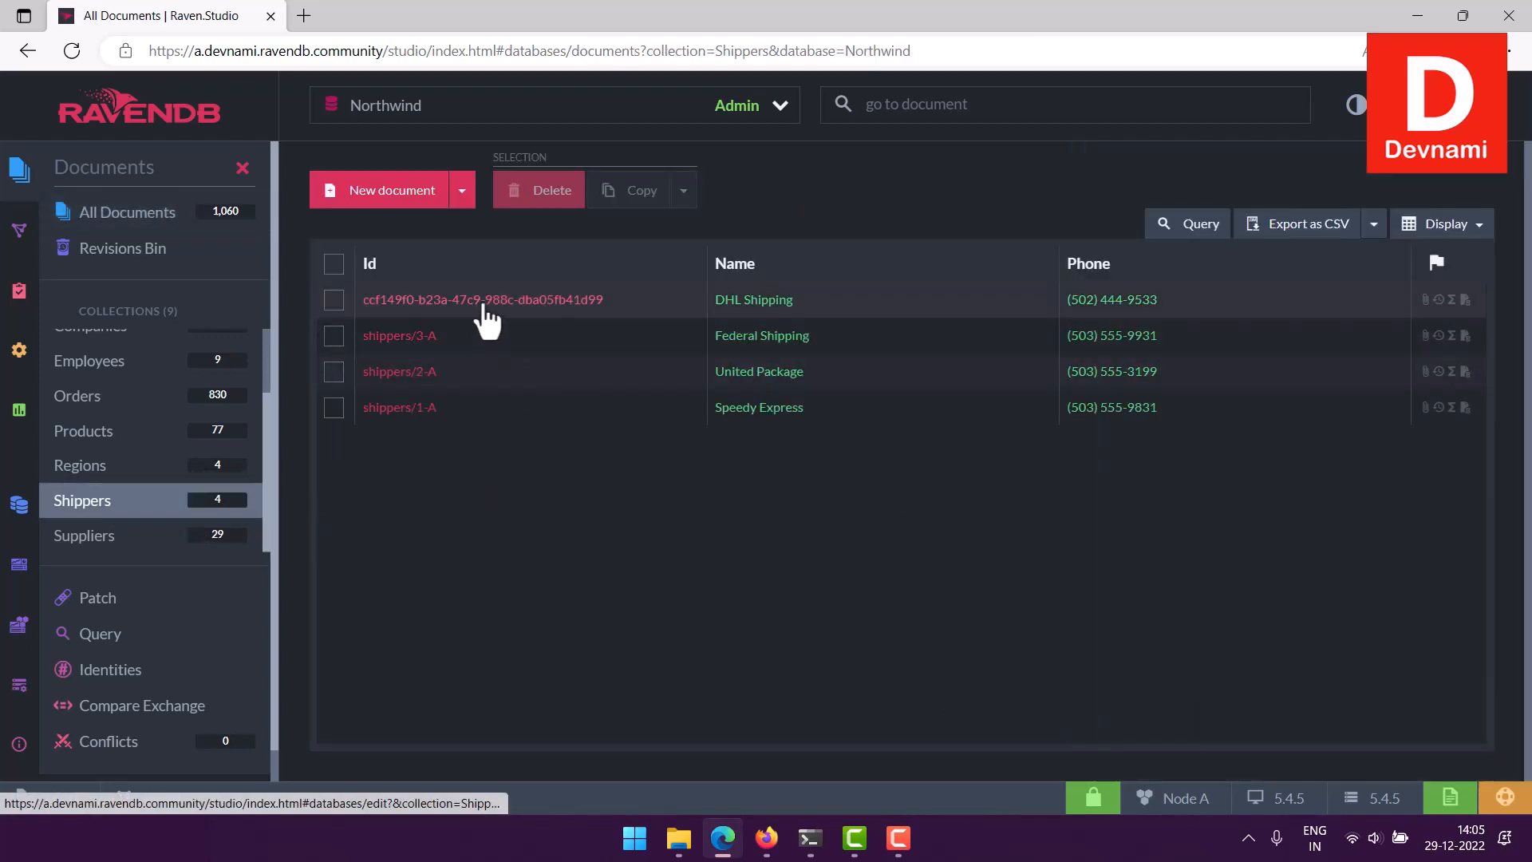
mouse_move(485, 306)
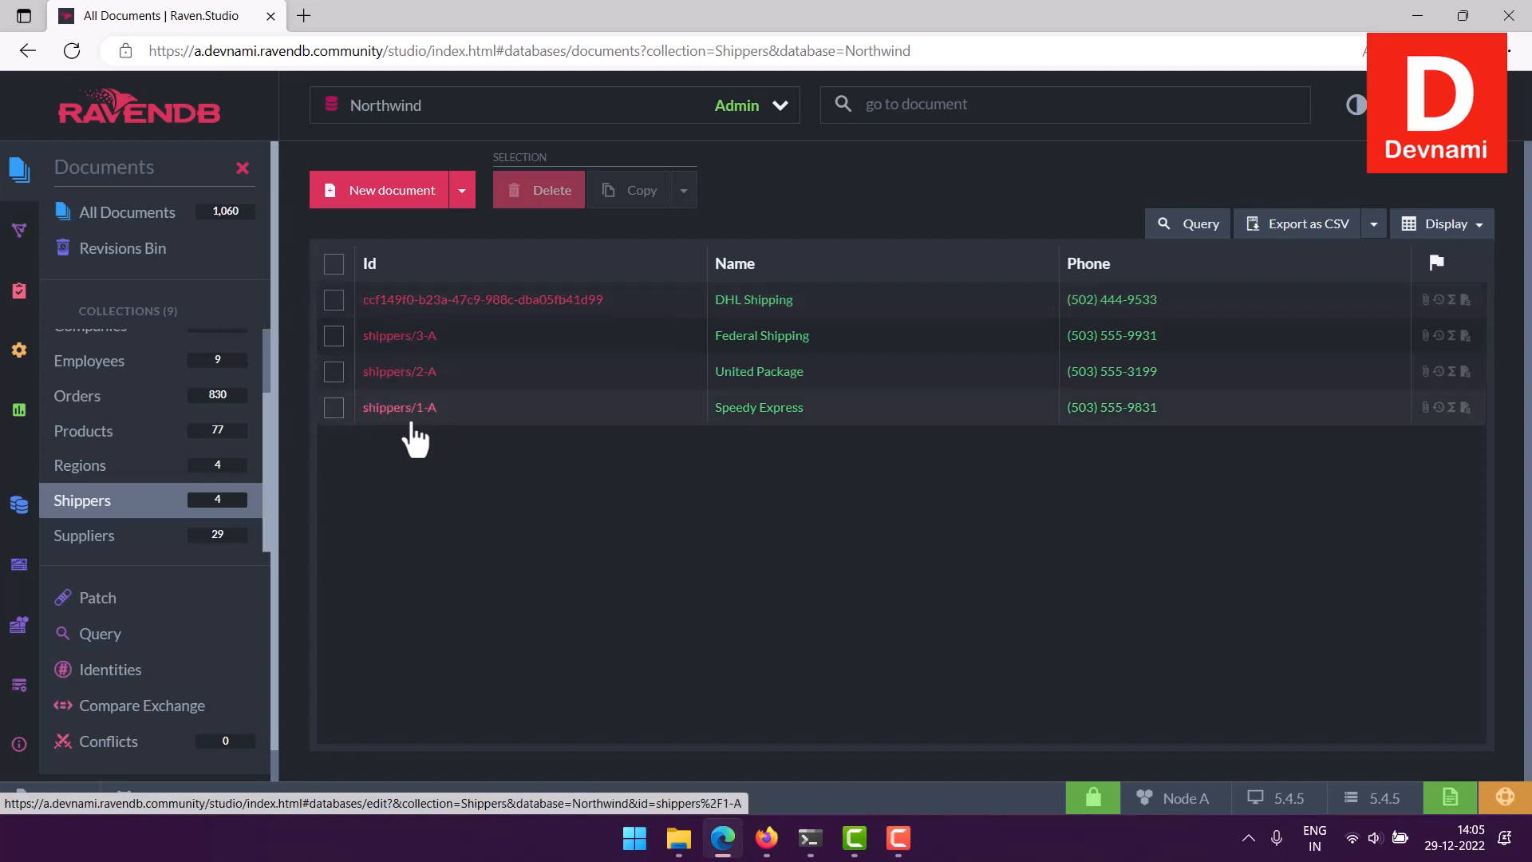
mouse_move(372, 355)
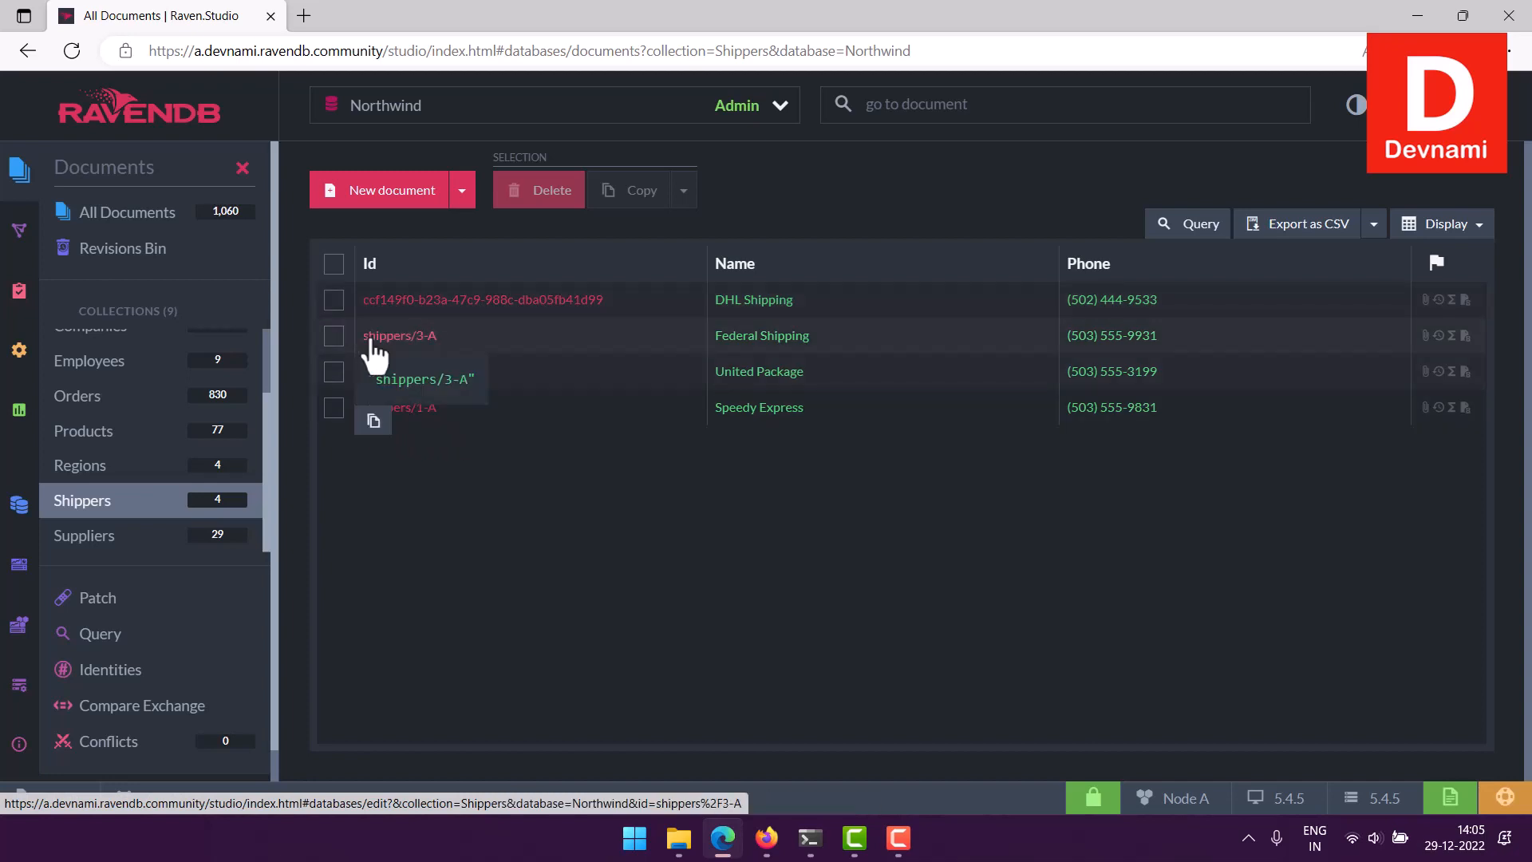
click(435, 336)
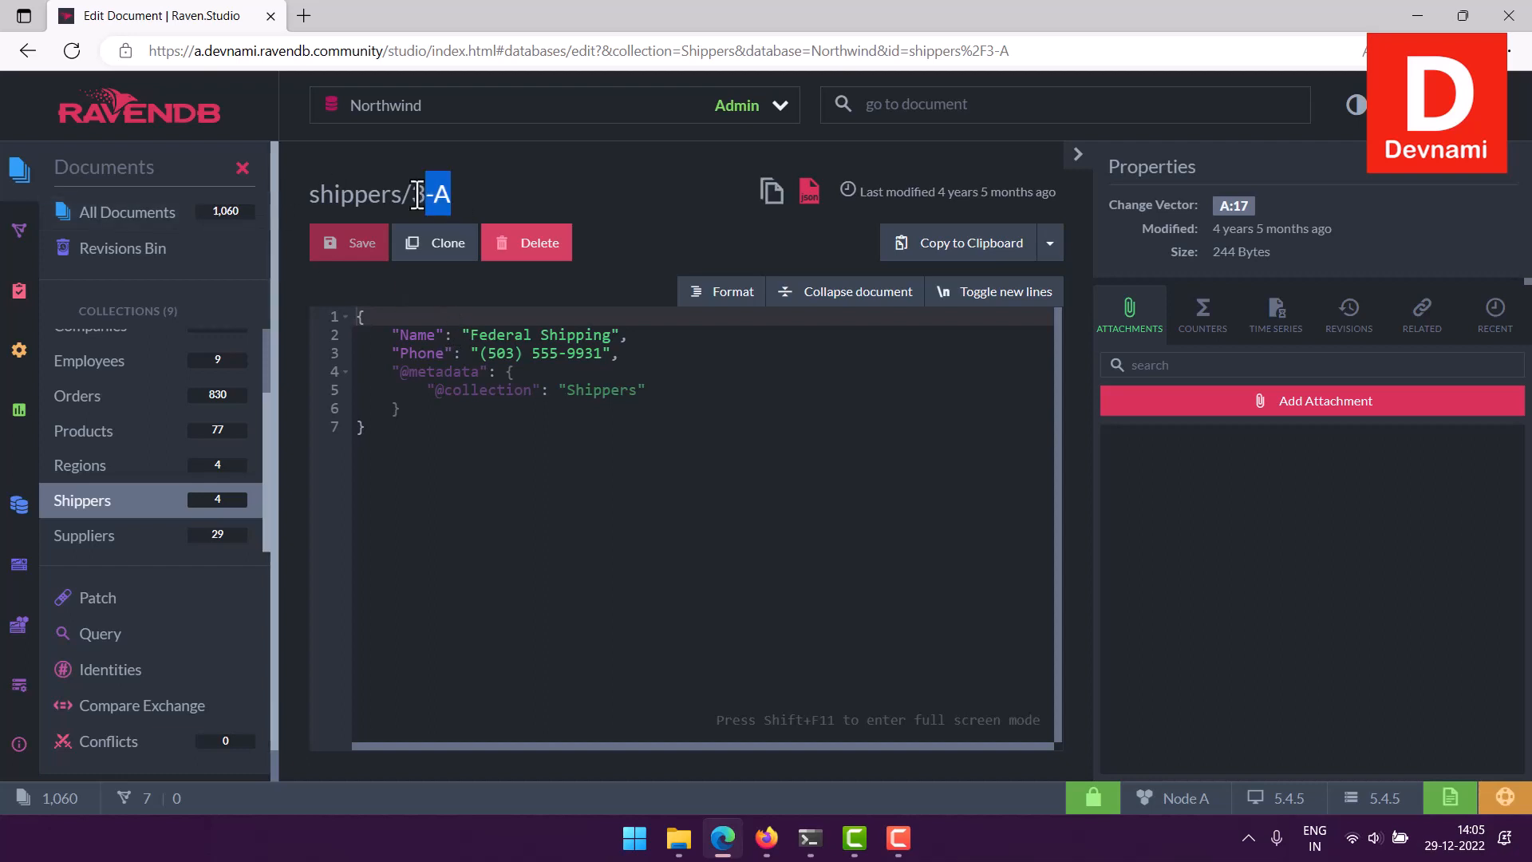
drag(416, 195, 308, 195)
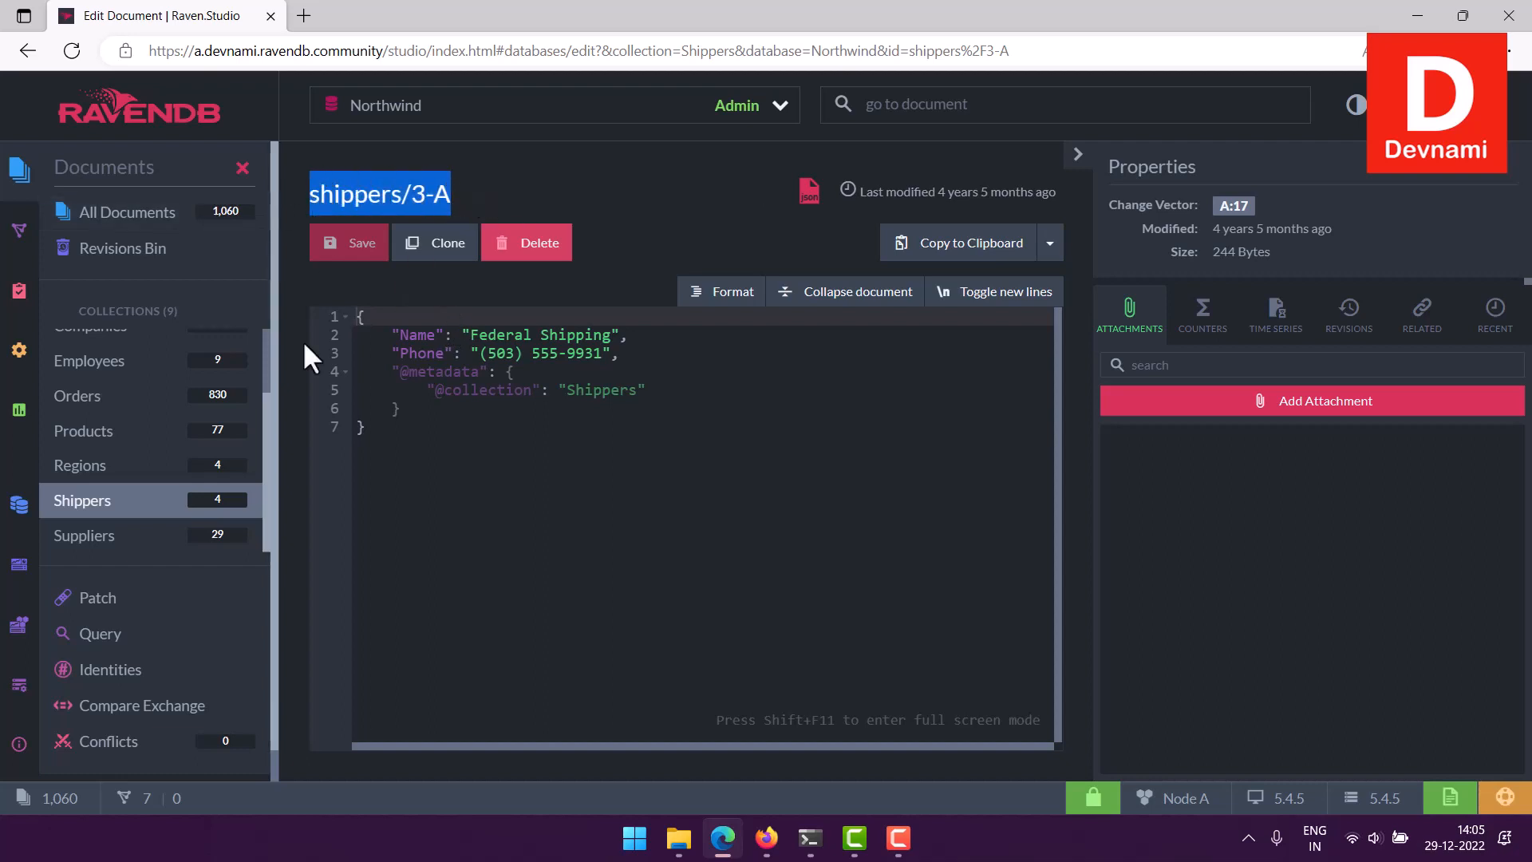
Step: Open the DHL Shipping document from the Shippers collection, copy its entire JSON content, and delete the document
click(86, 503)
click(443, 308)
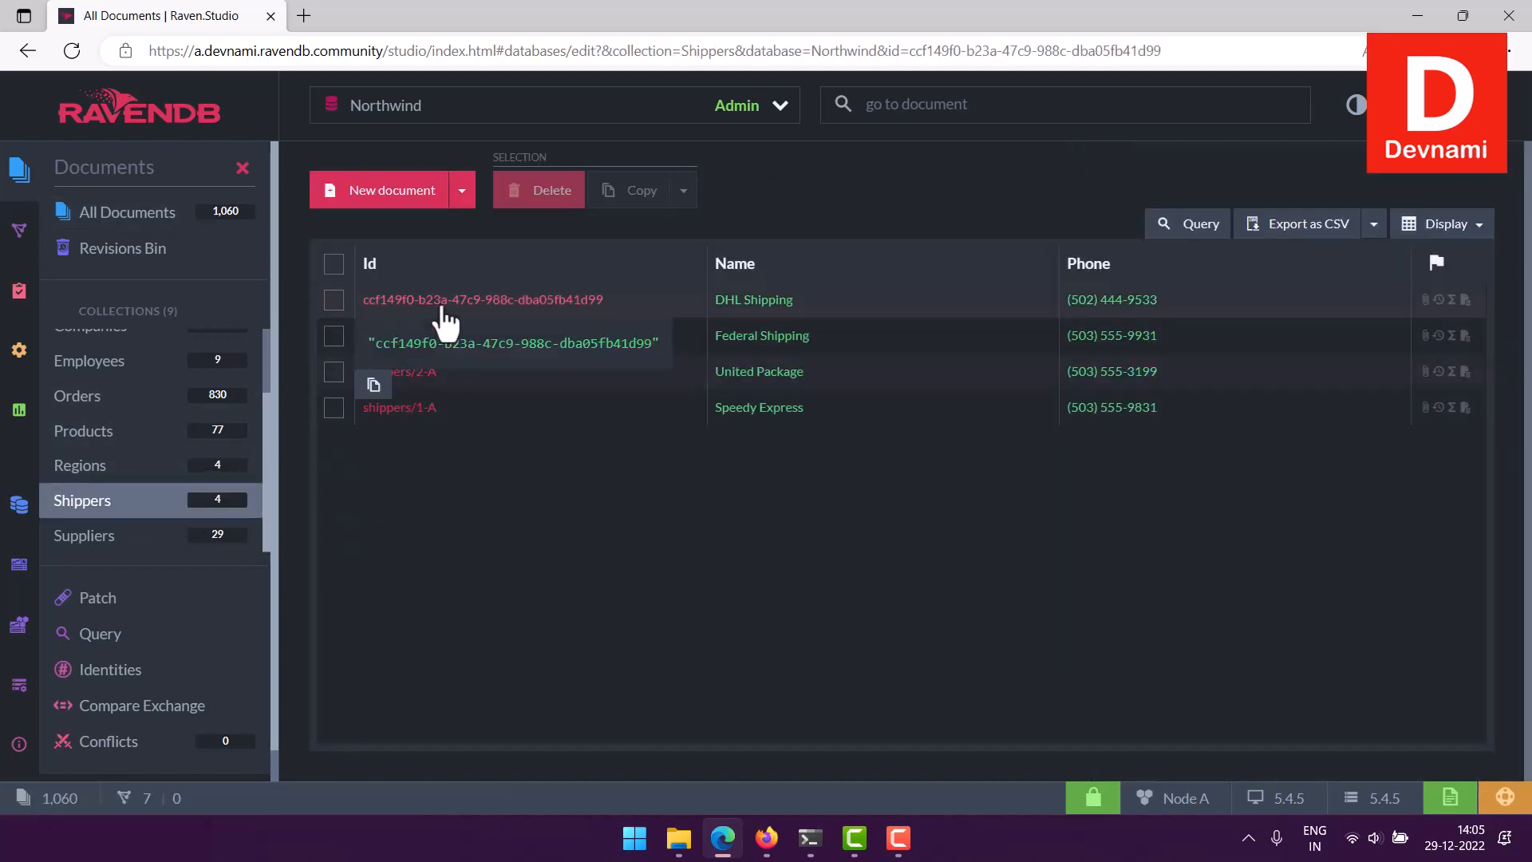
mouse_move(778, 223)
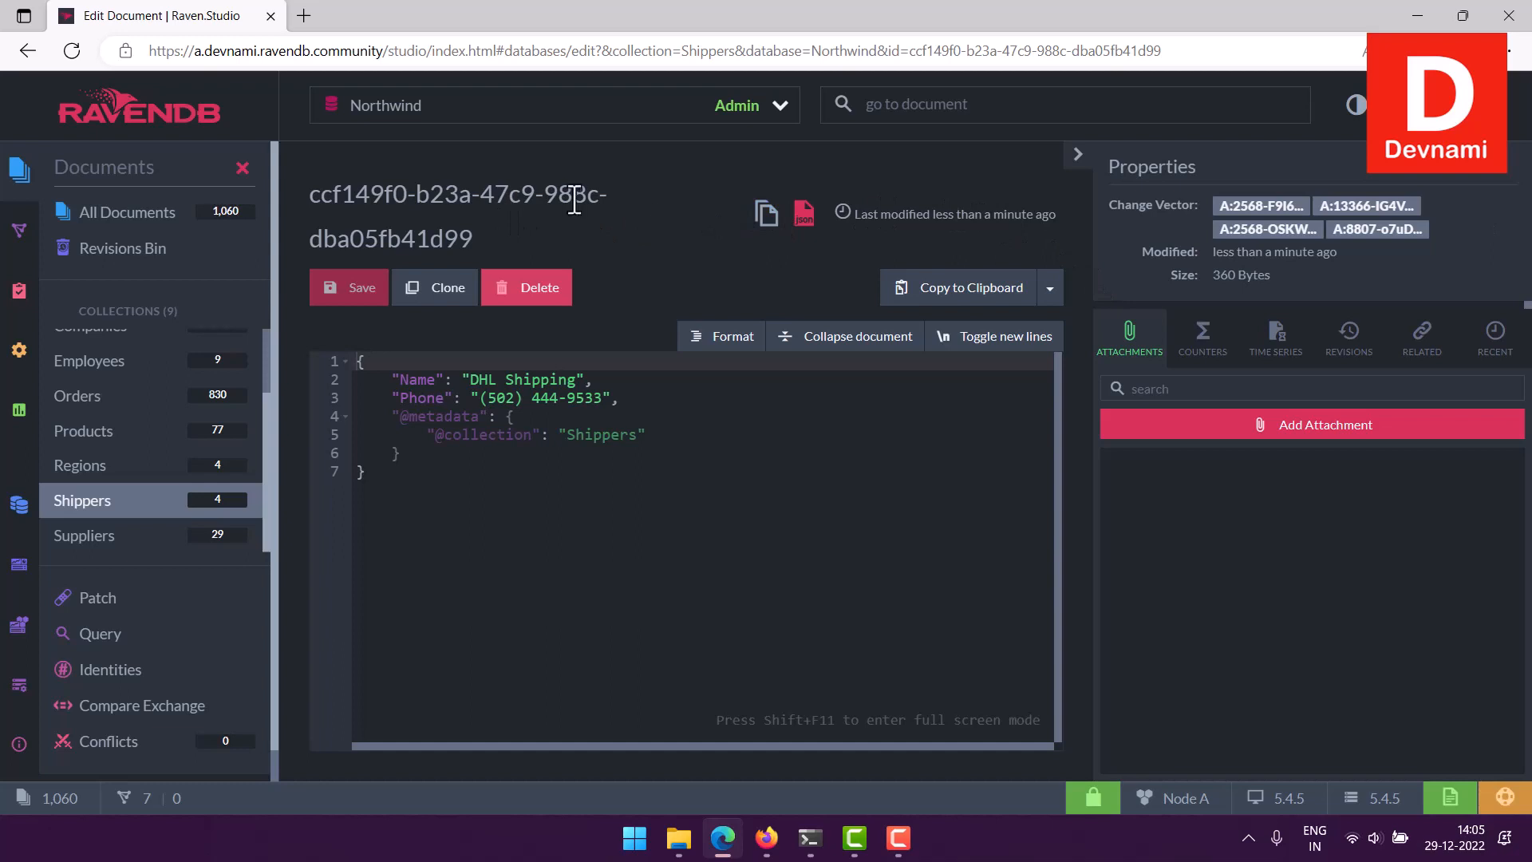
drag(464, 229, 551, 241)
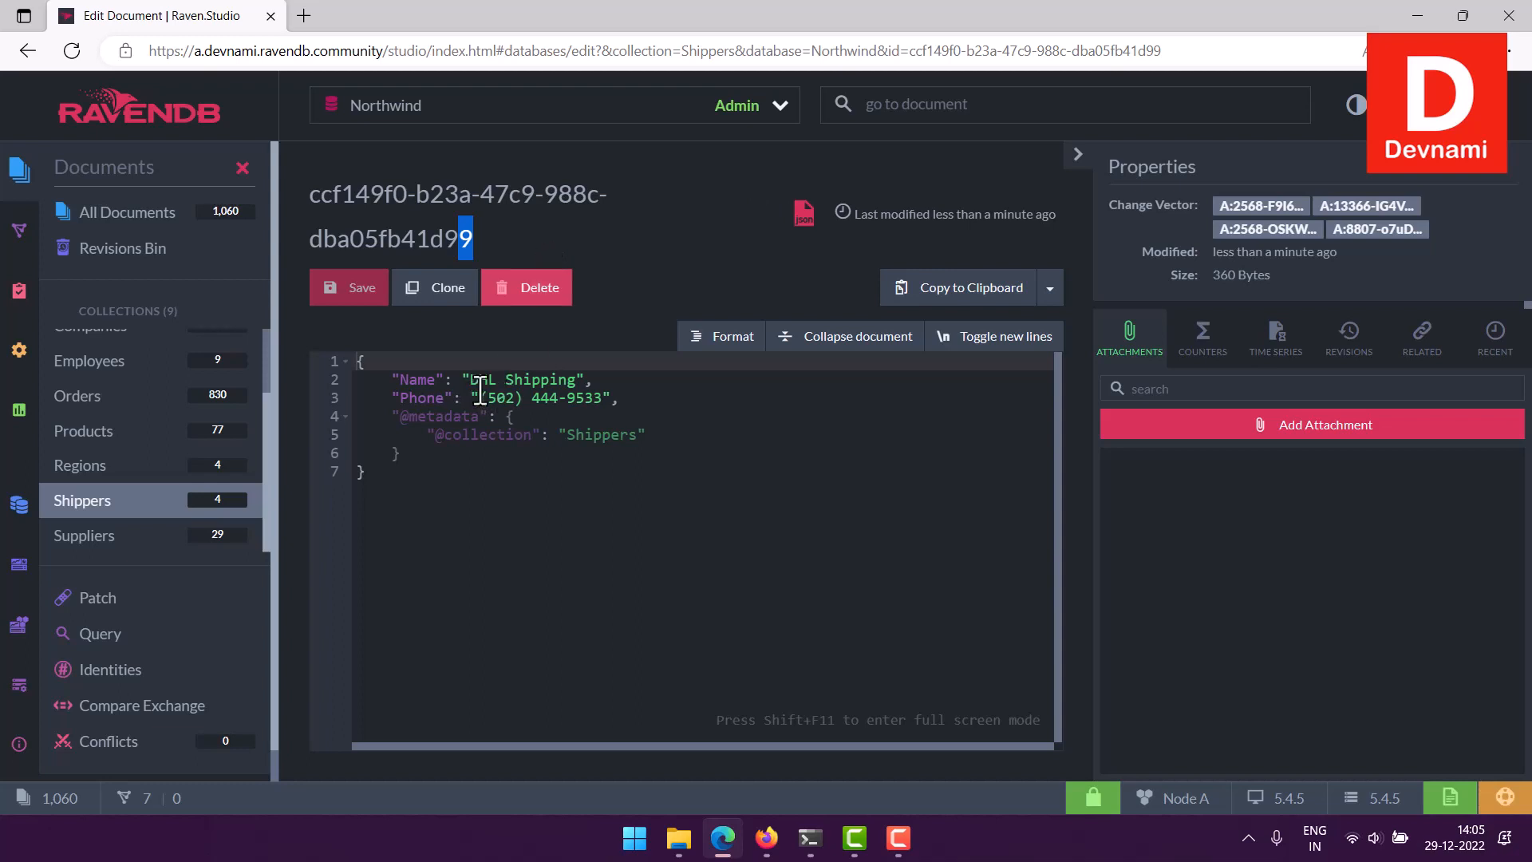
click(606, 309)
drag(434, 495, 357, 367)
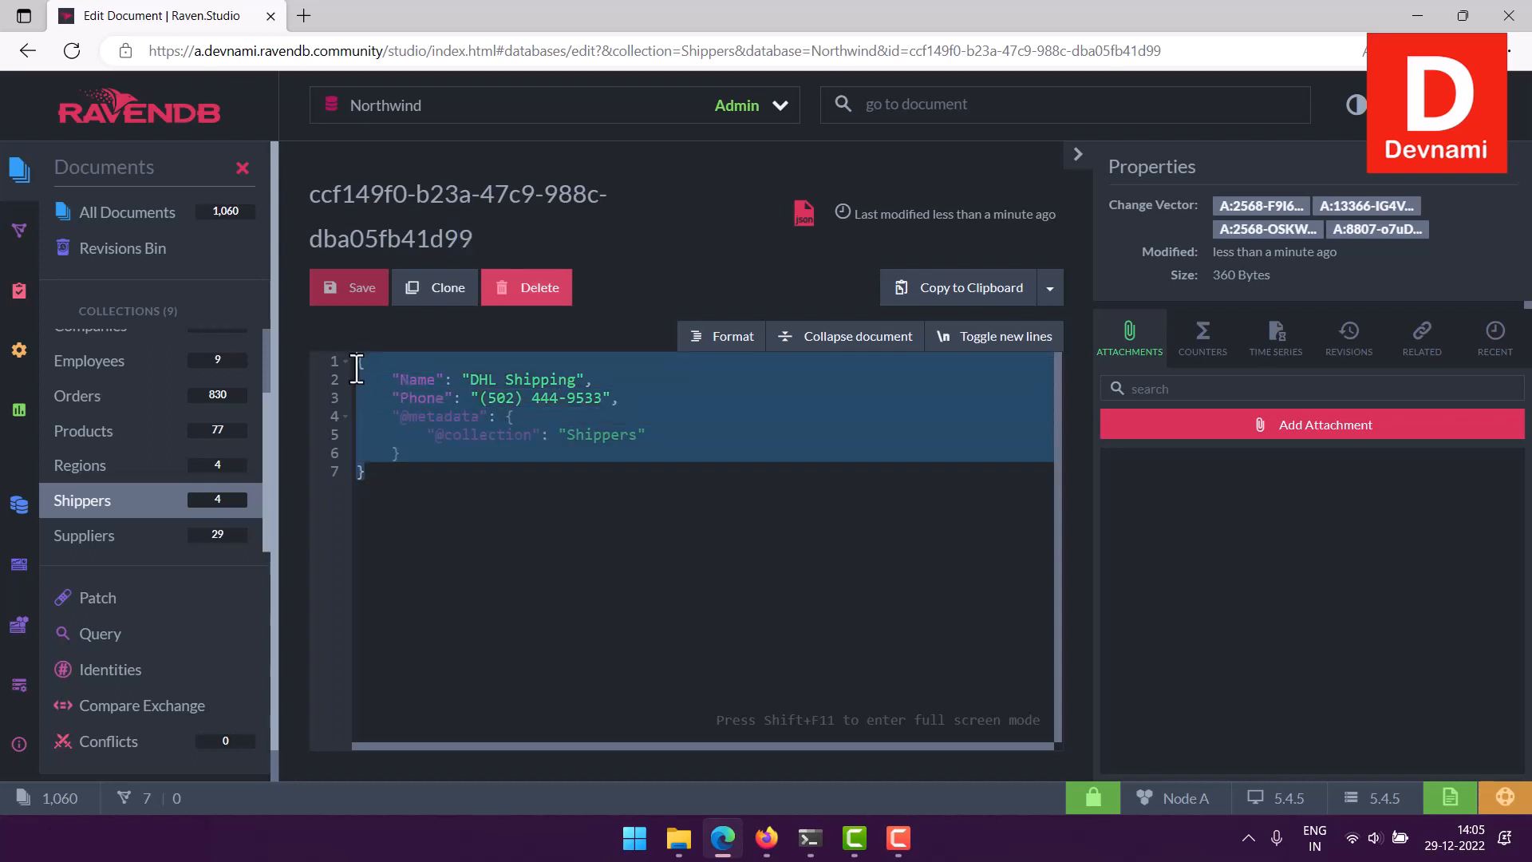
click(543, 292)
click(1020, 267)
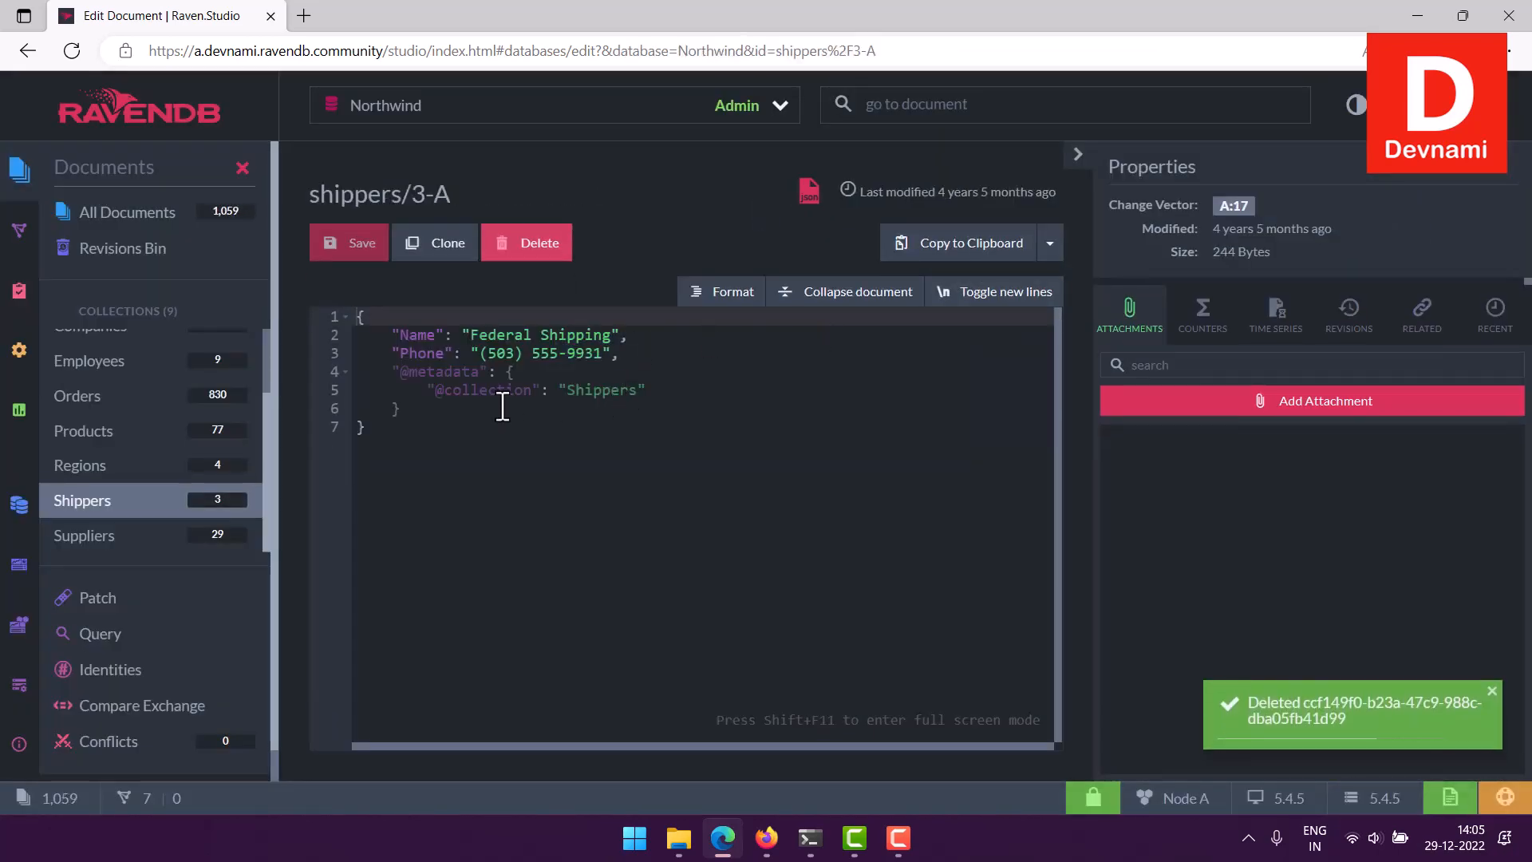
Step: Start a new document from the Shippers collection and replace its default JSON with the copied DHL Shipping content
click(143, 511)
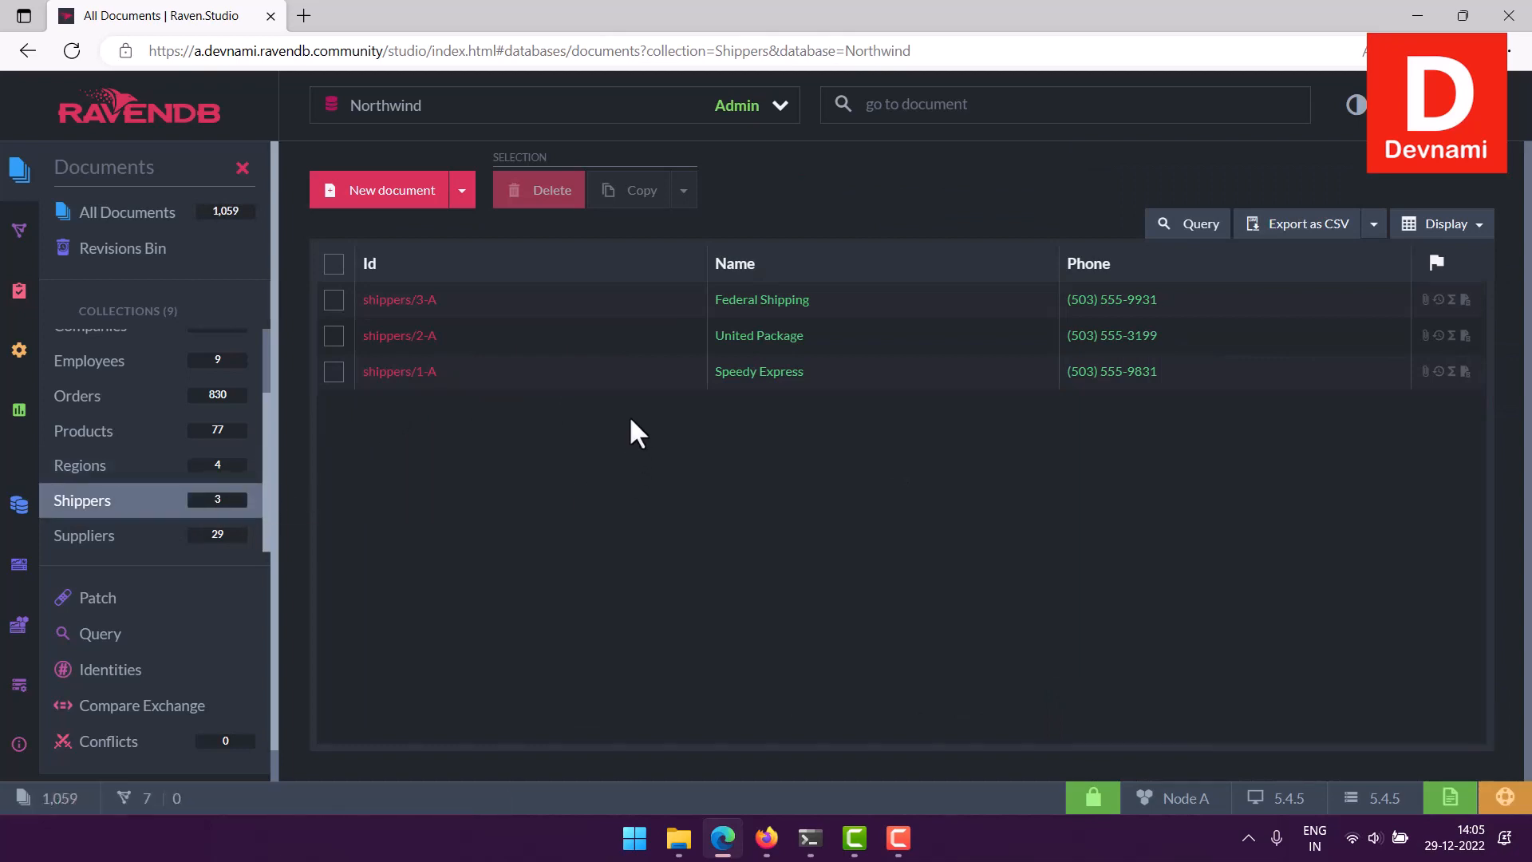
click(461, 191)
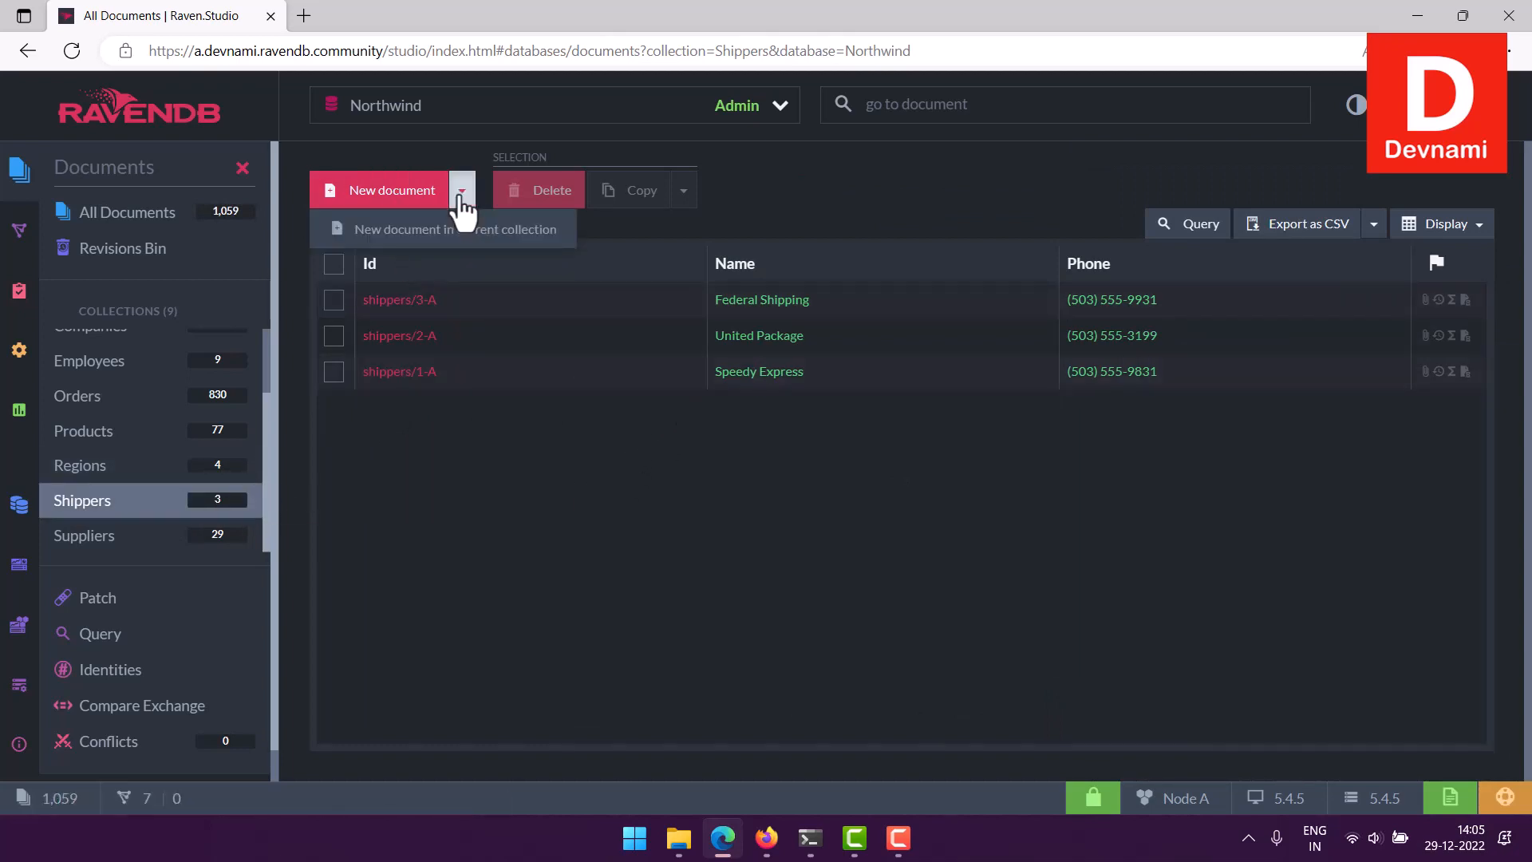
click(412, 204)
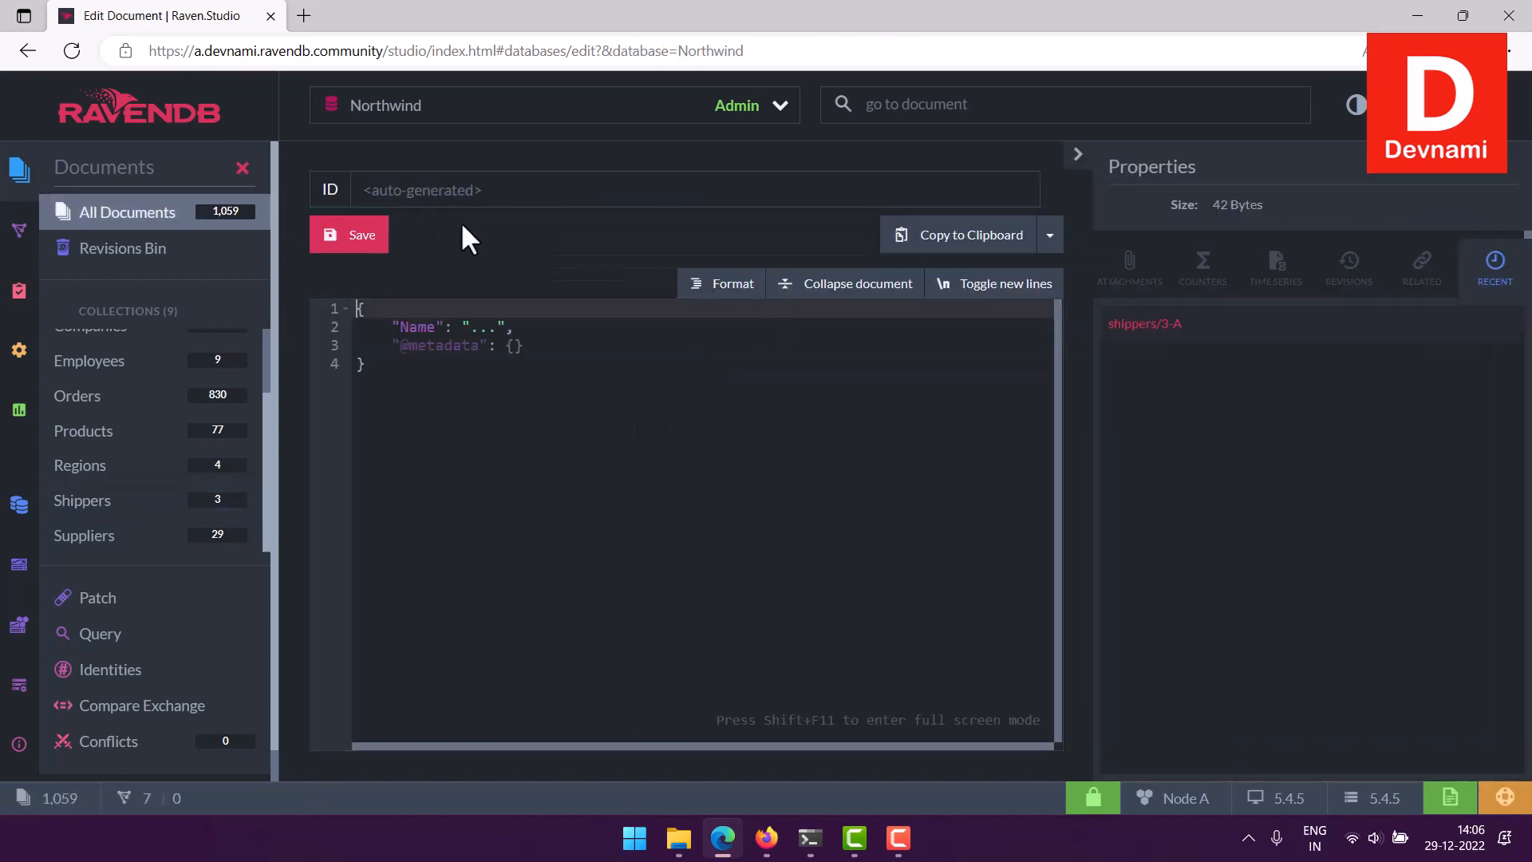
click(435, 190)
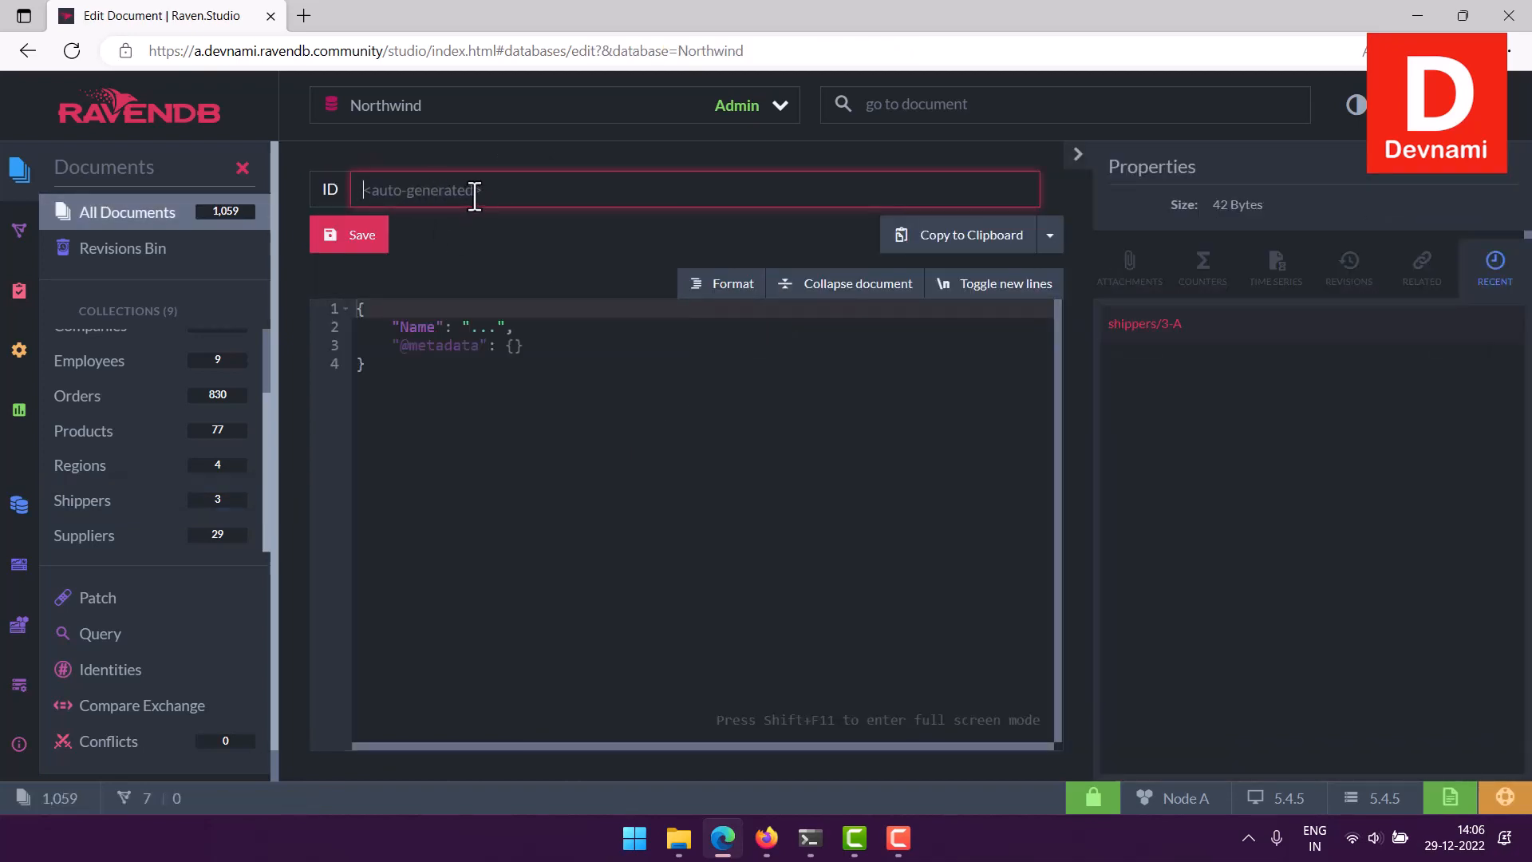
drag(383, 363, 358, 297)
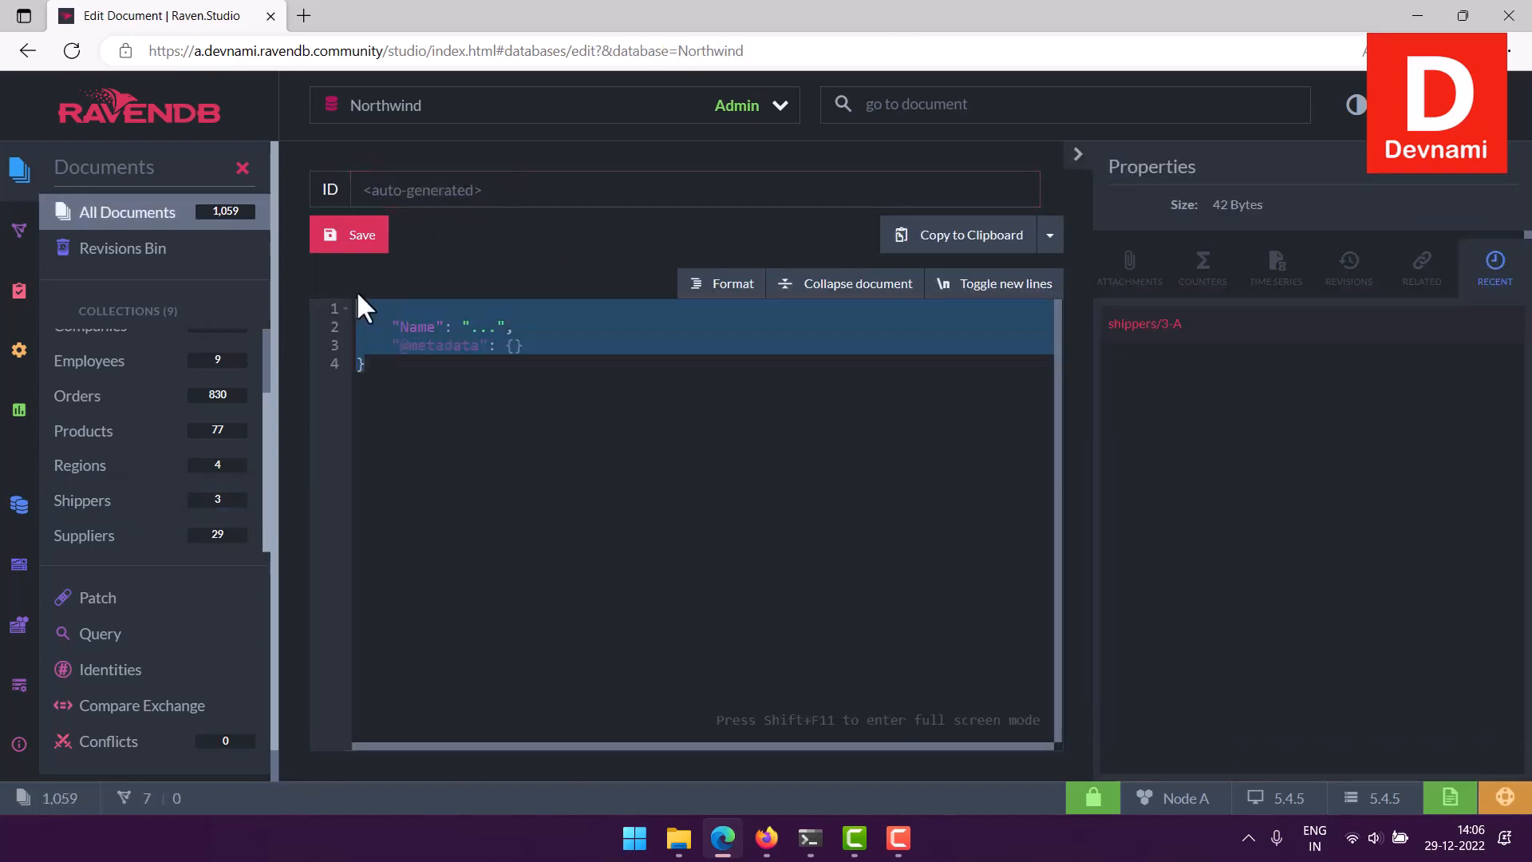
key(ctrl+v)
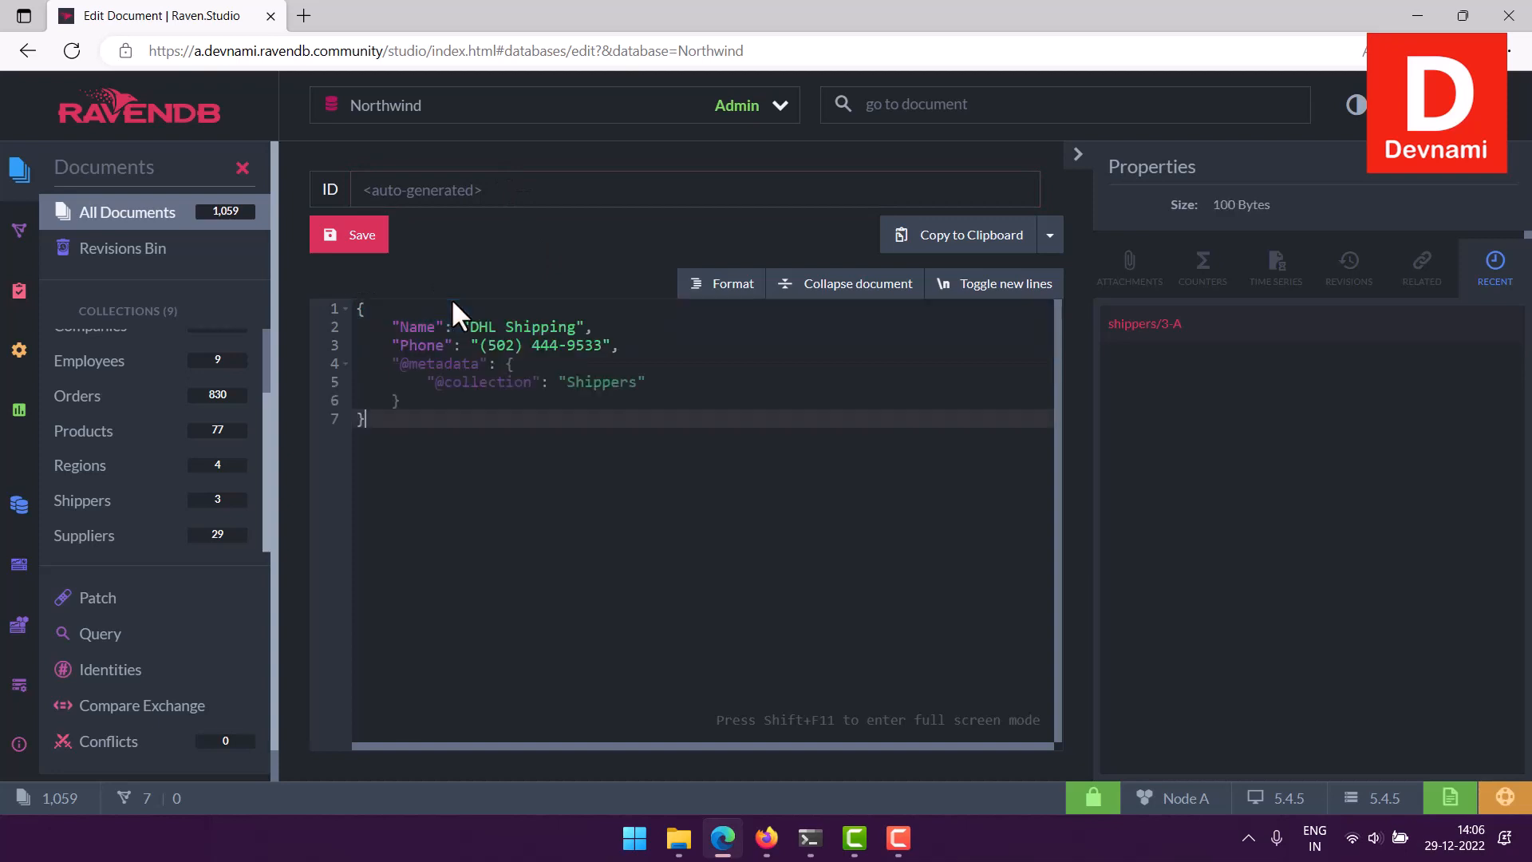
Step: Open the Shippers collection in a second browser tab, copy the ID of shippers/2-A, and paste it as the new document's ID
right_click(119, 499)
click(229, 170)
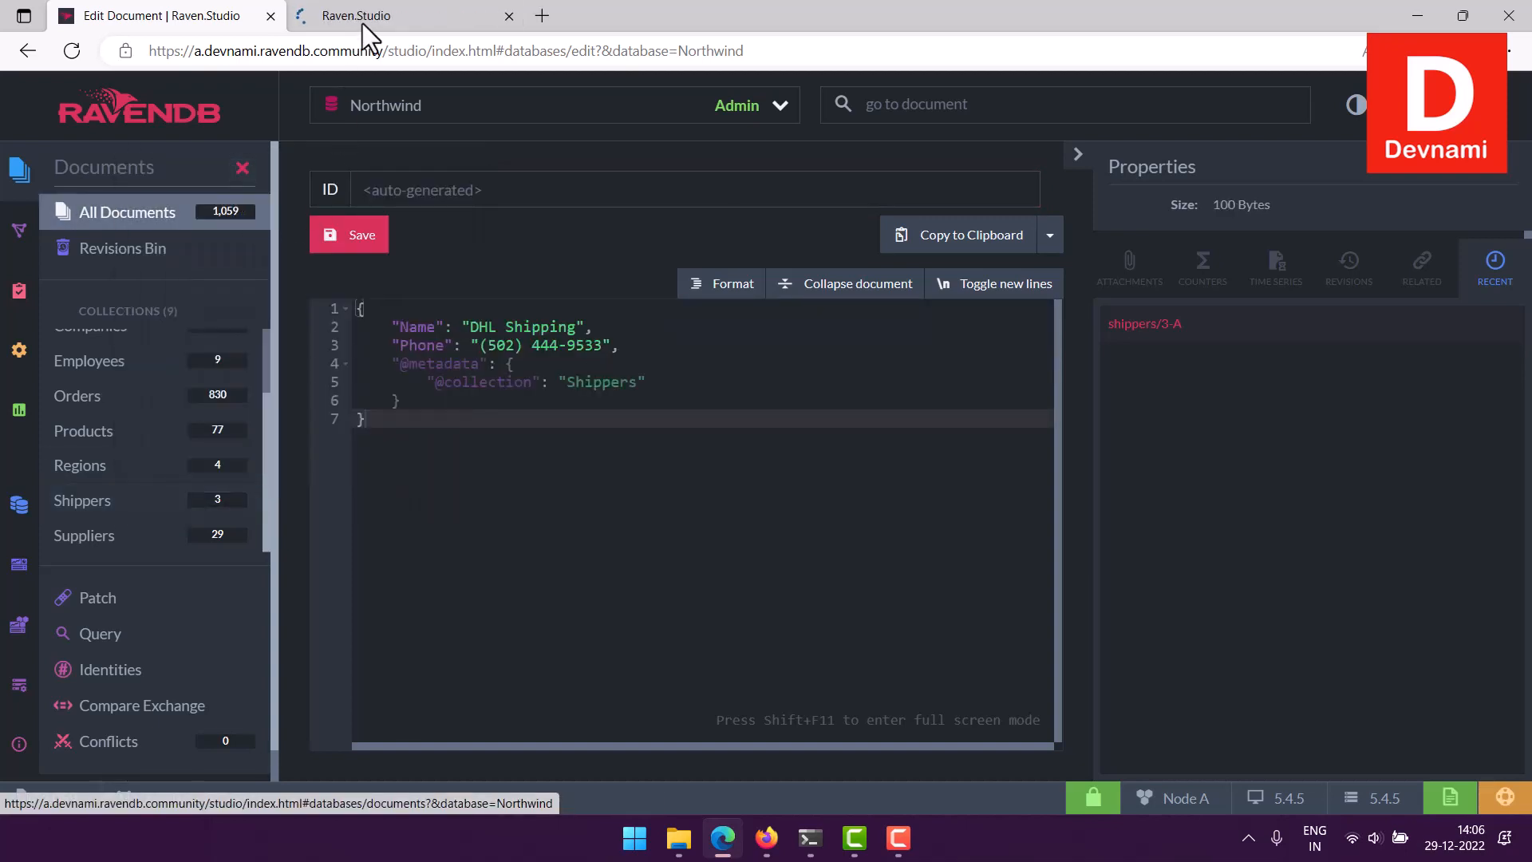
click(364, 20)
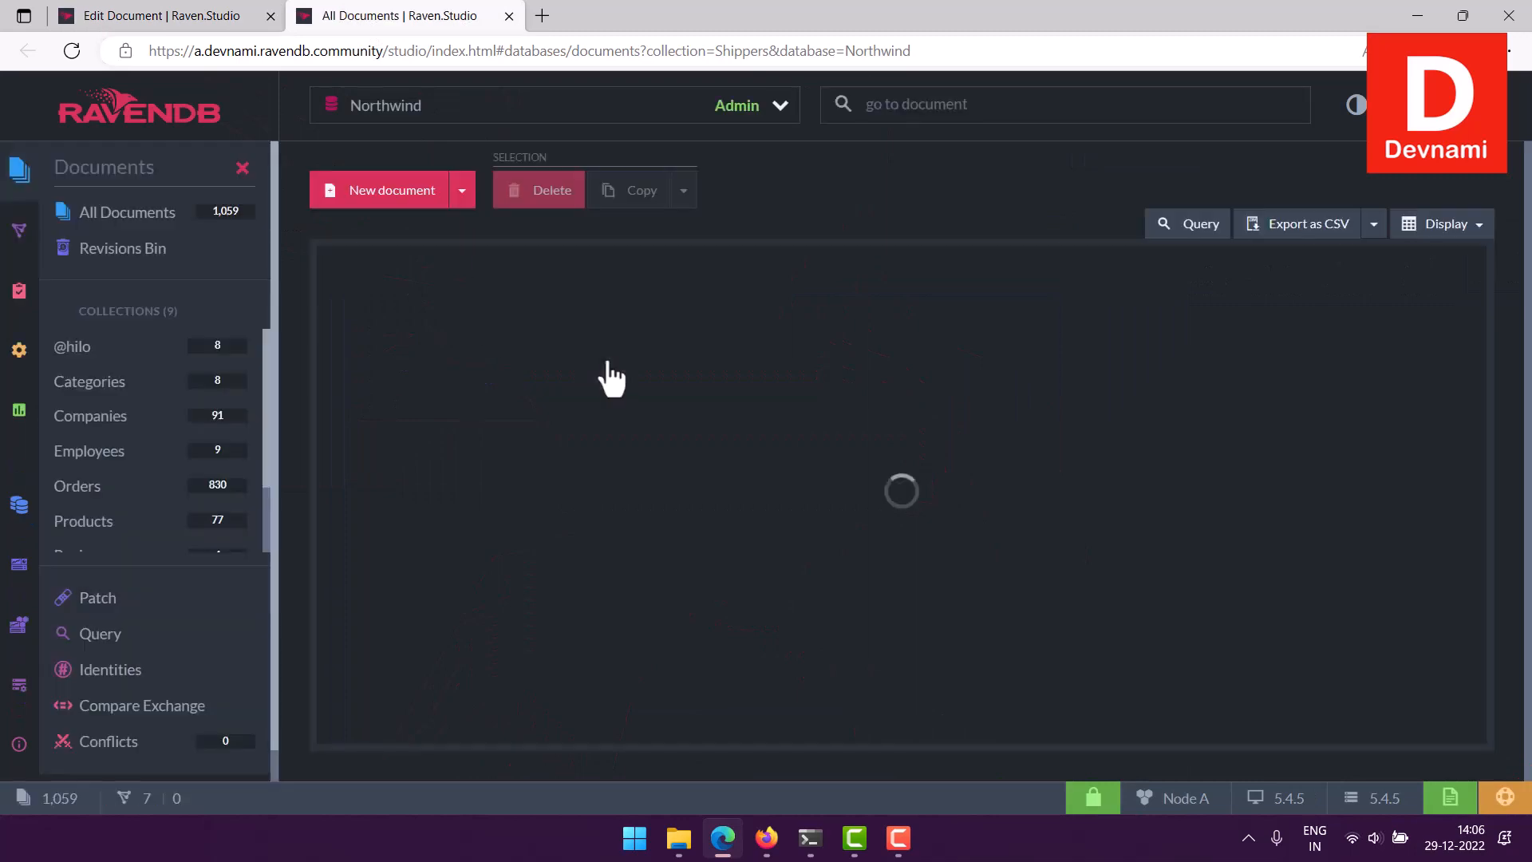
mouse_move(387, 344)
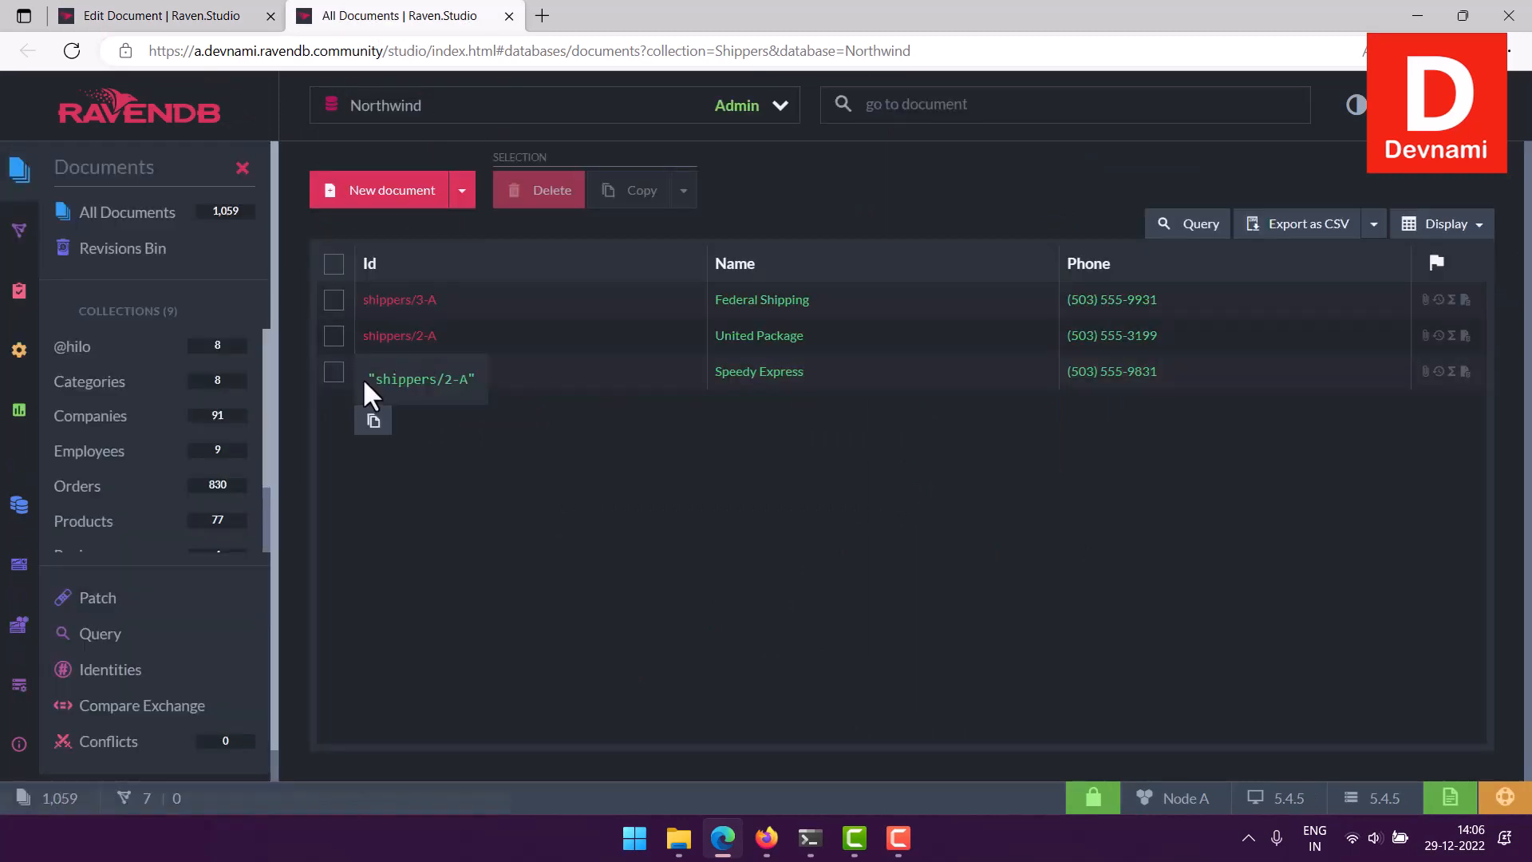
click(378, 421)
click(185, 24)
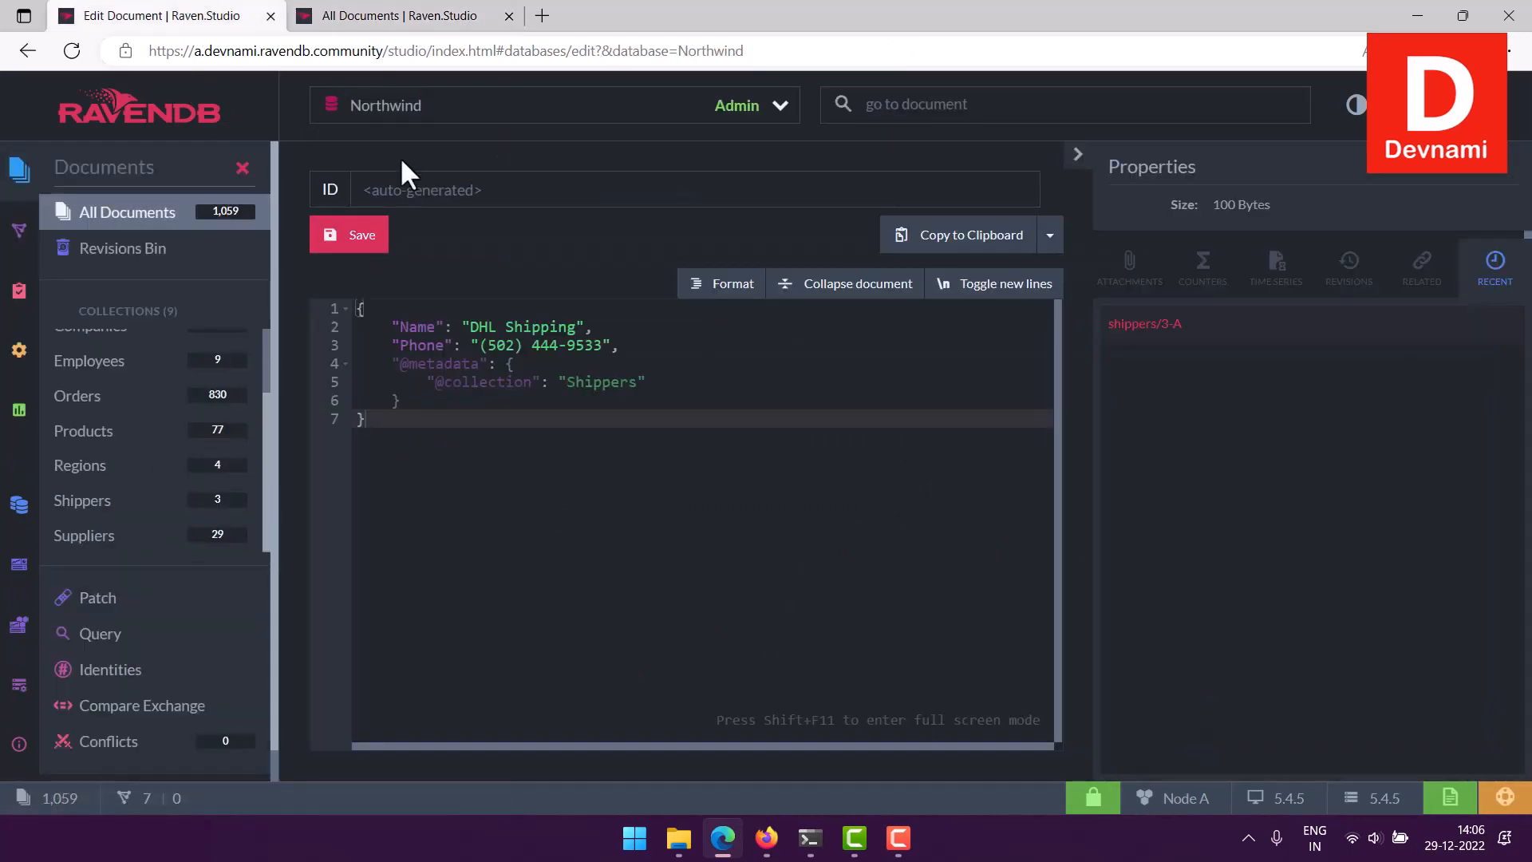
click(410, 190)
key(ctrl+v)
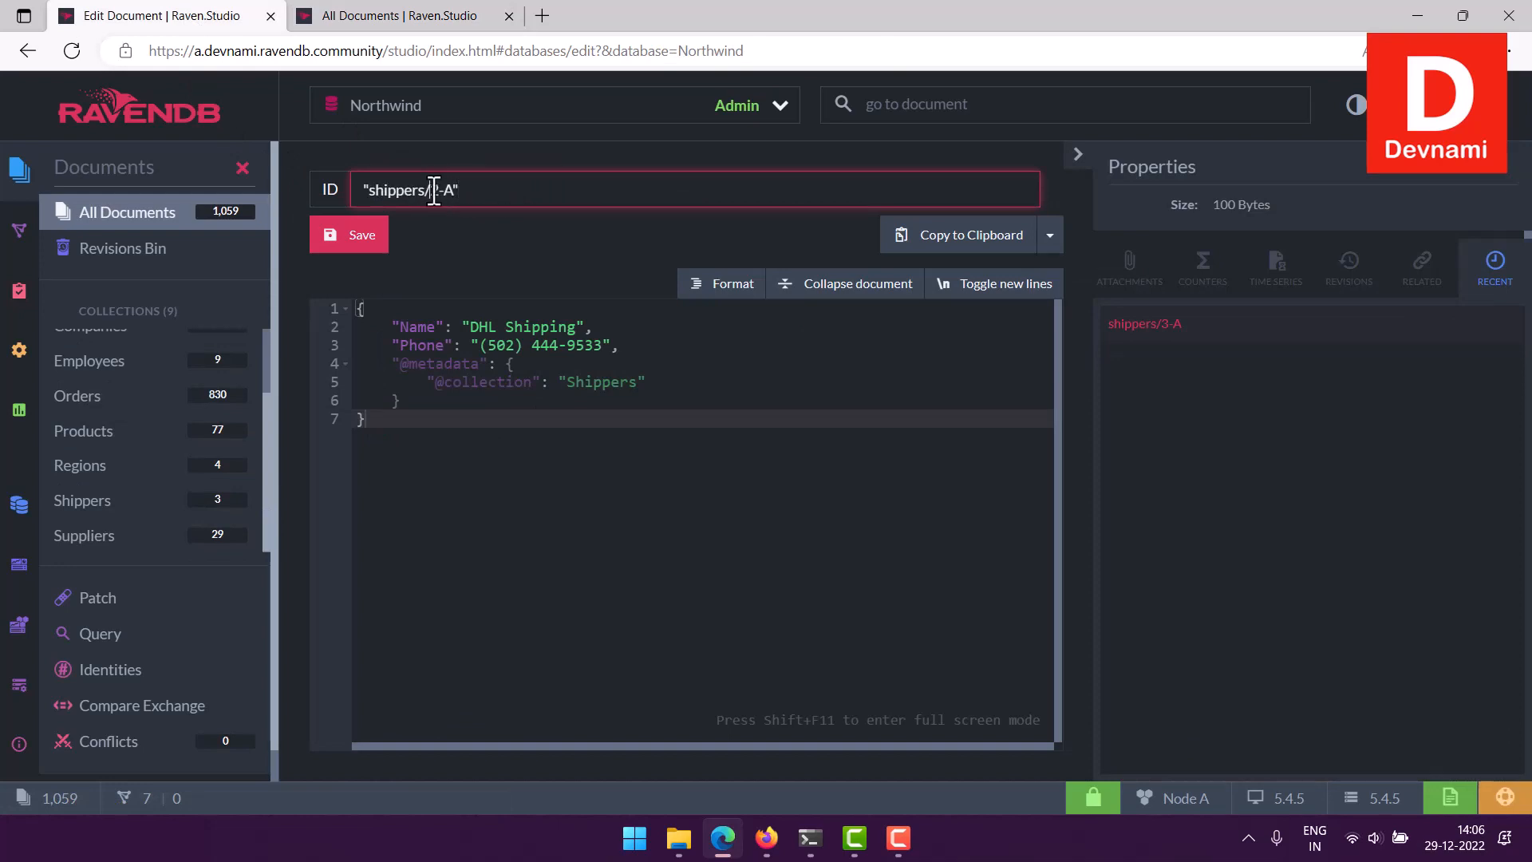
Step: Change the new document's ID to shippers/4-A without the quotation marks and save the document
double_click(439, 190)
text(4)
click(481, 220)
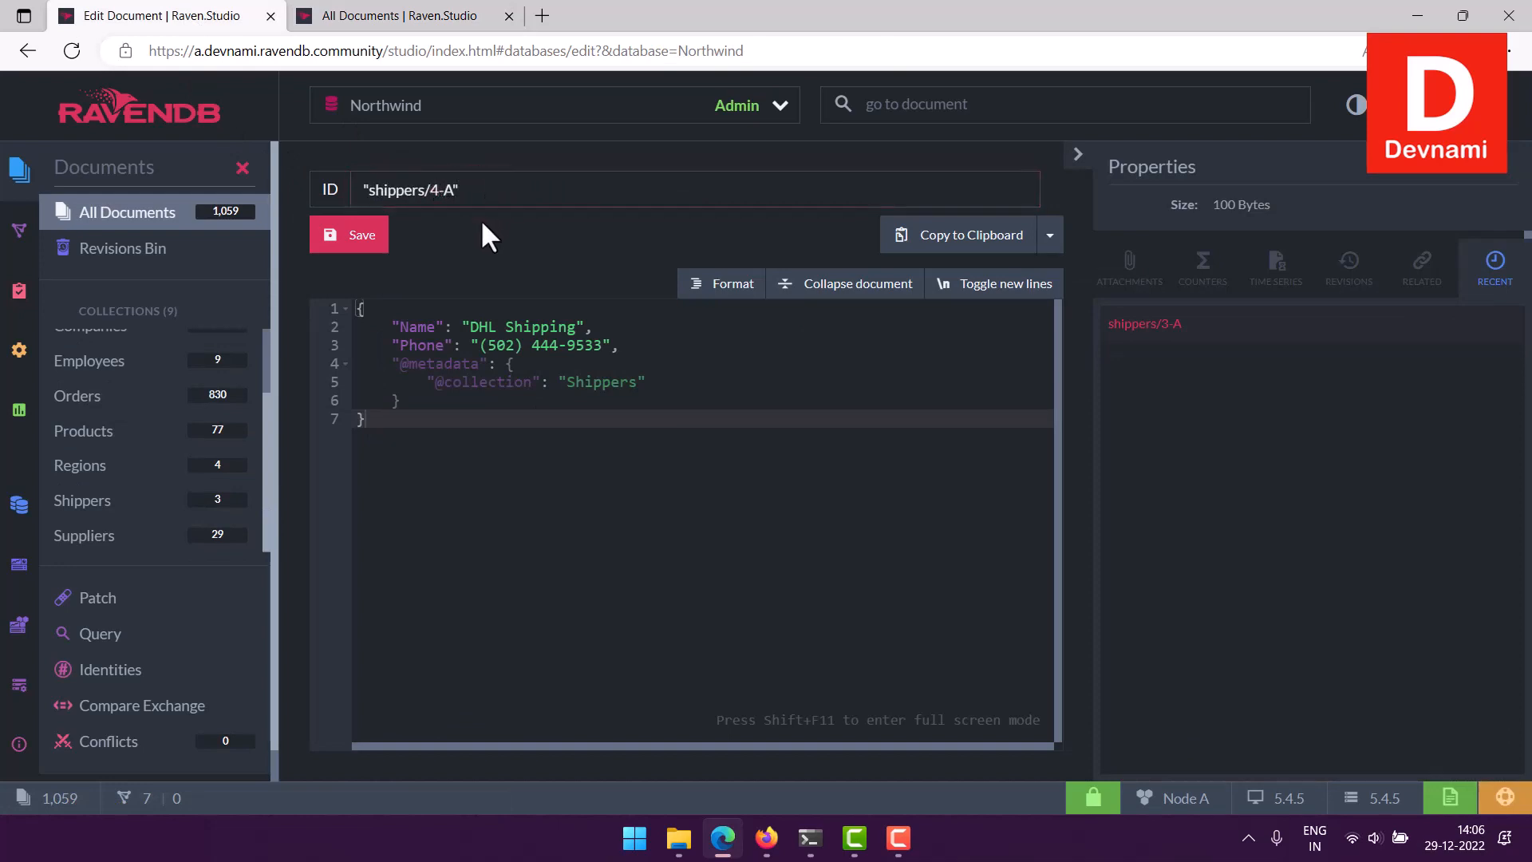
click(365, 190)
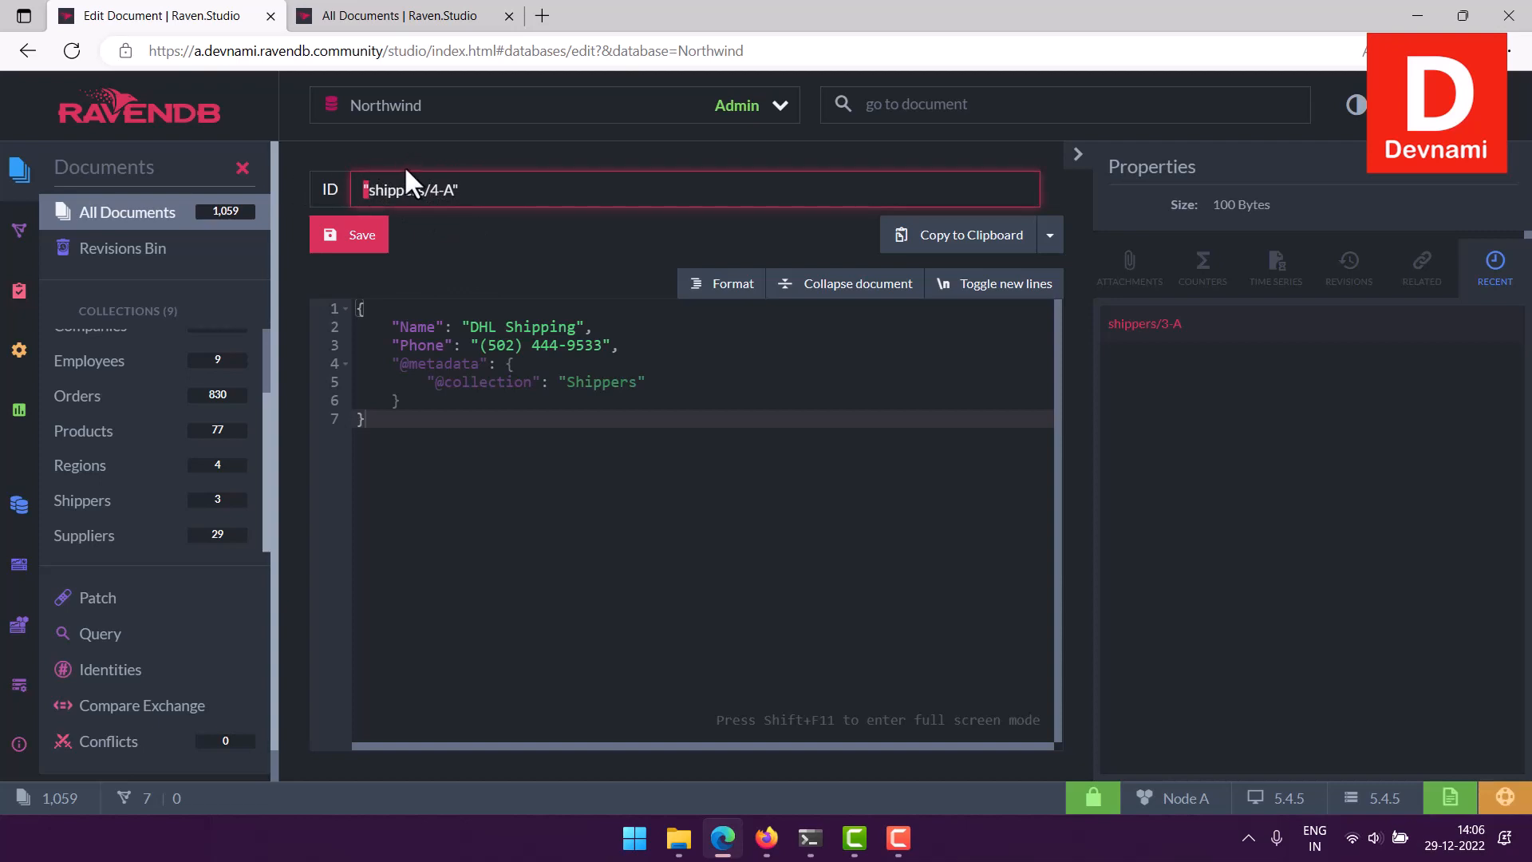
key(Delete)
click(482, 191)
key(BackSpace)
click(511, 227)
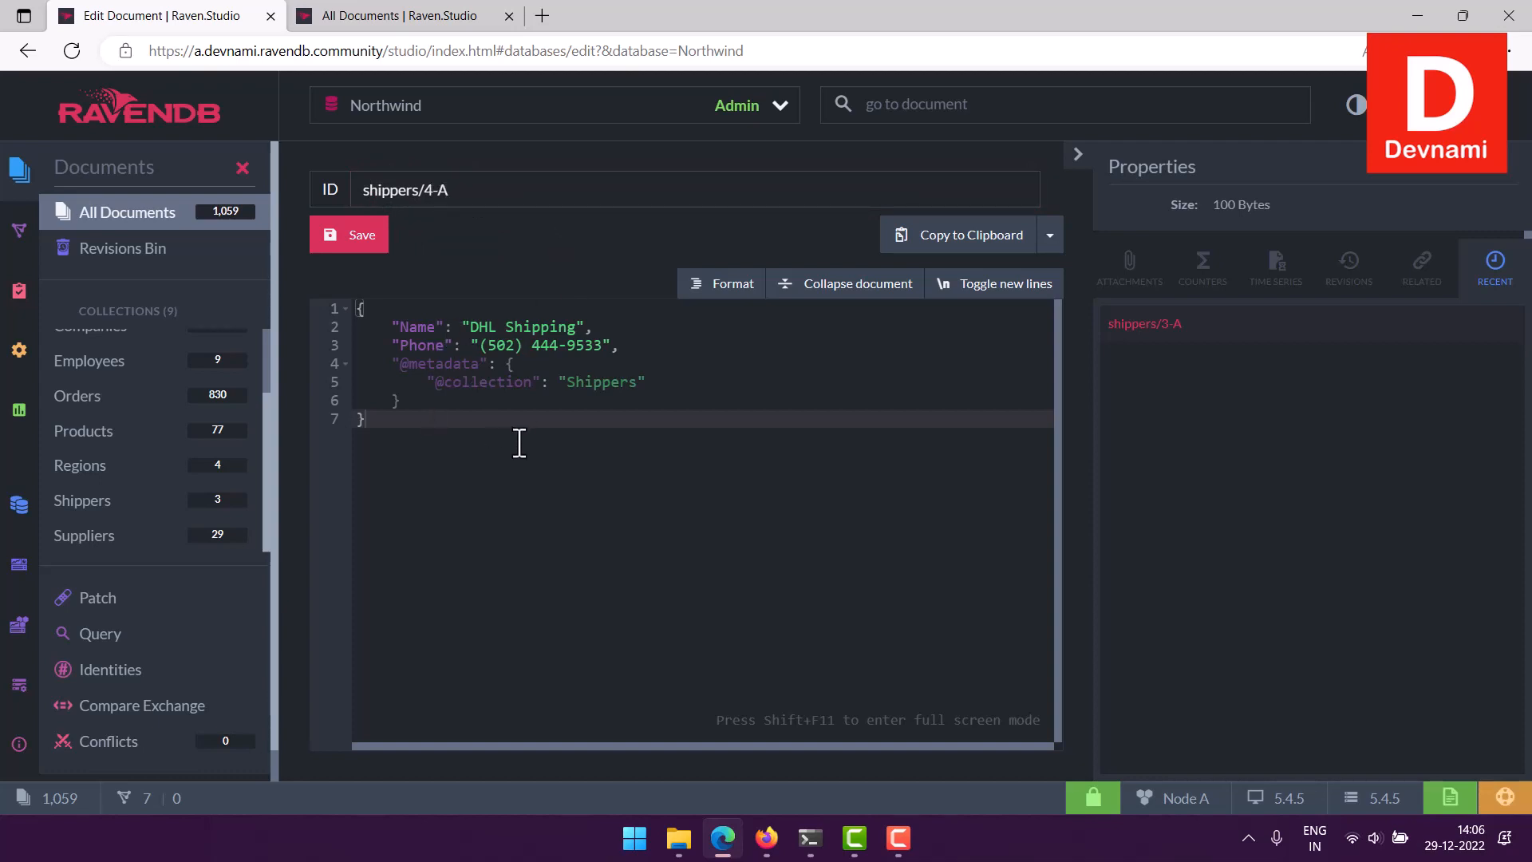
click(381, 240)
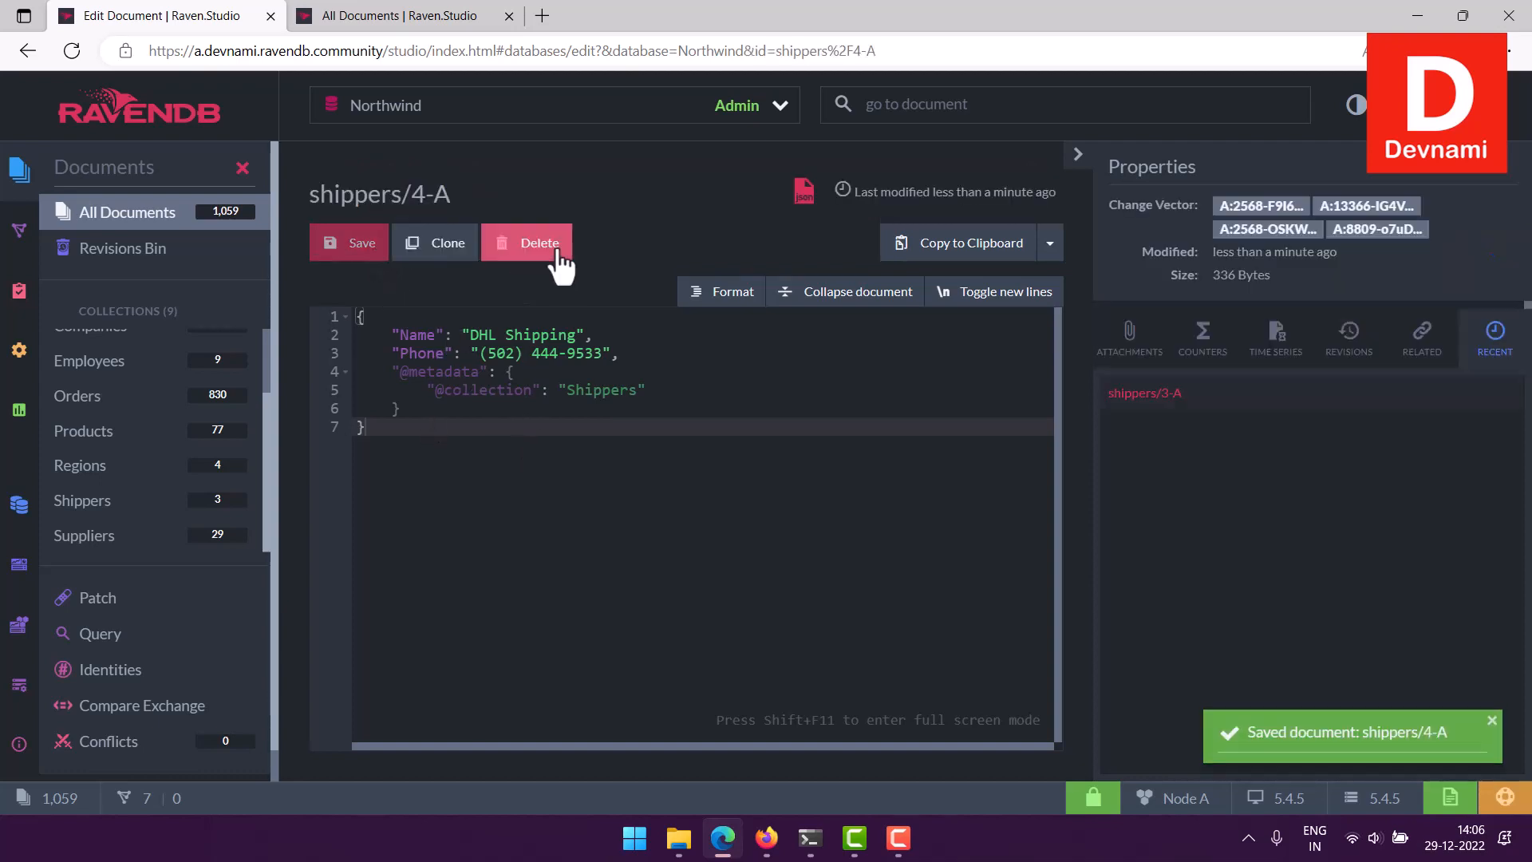
Step: Review the Shippers collection and open the document shippers/4-A
click(96, 511)
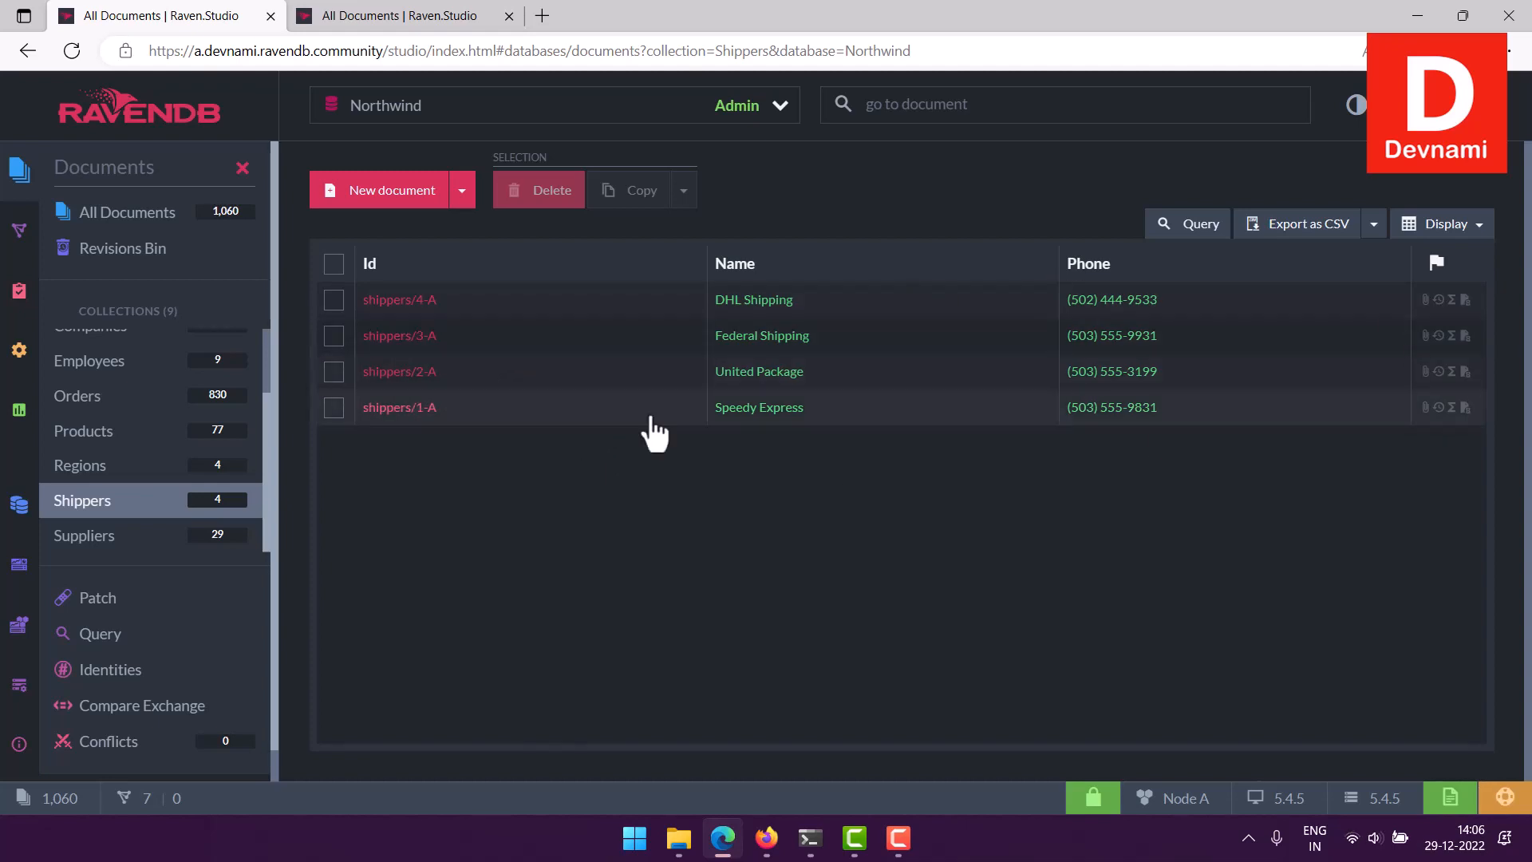
mouse_move(533, 418)
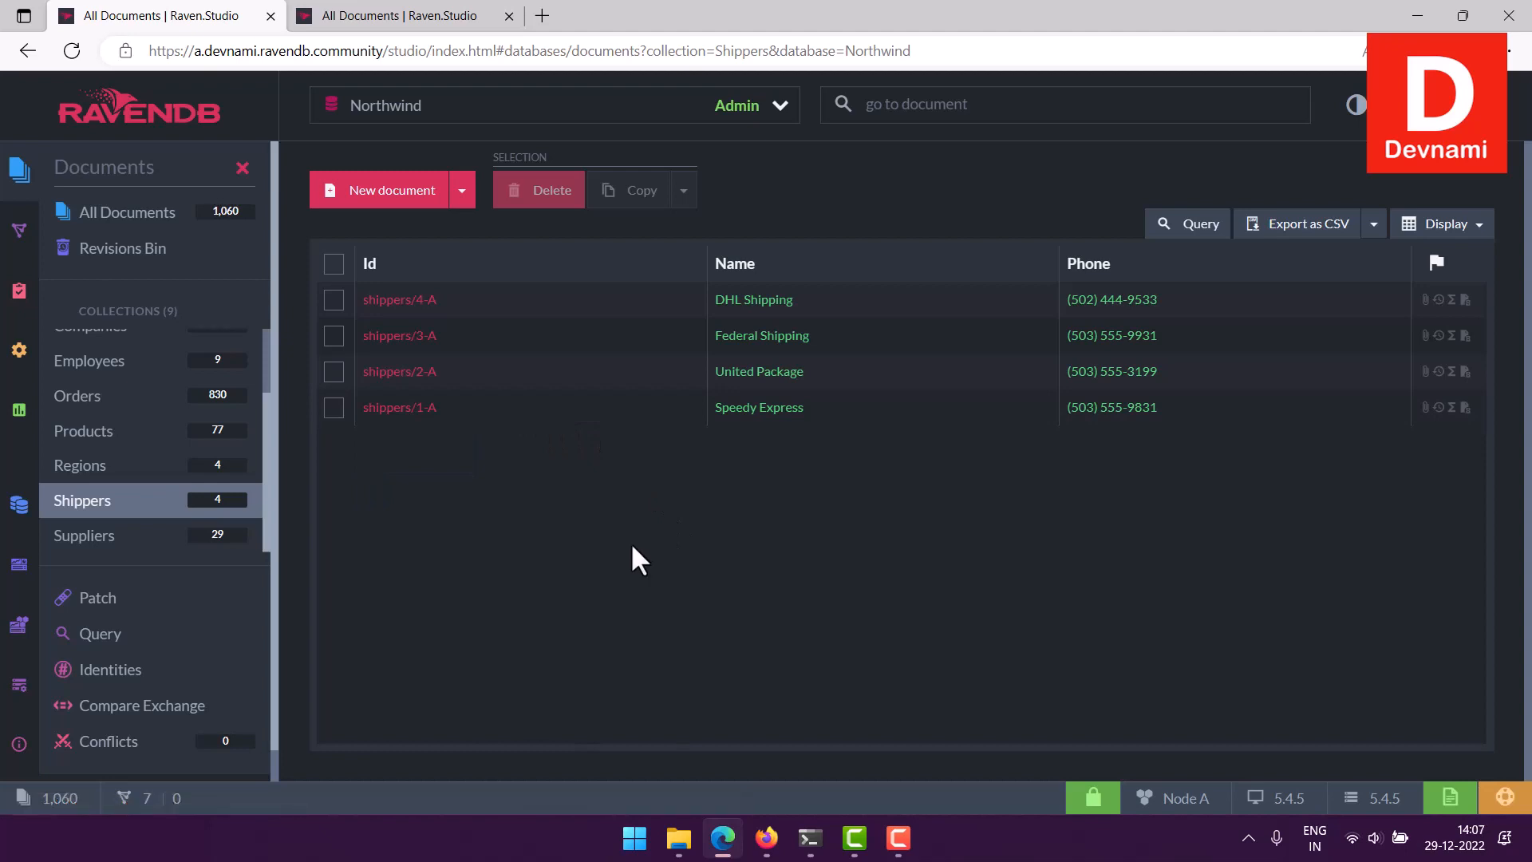
click(425, 303)
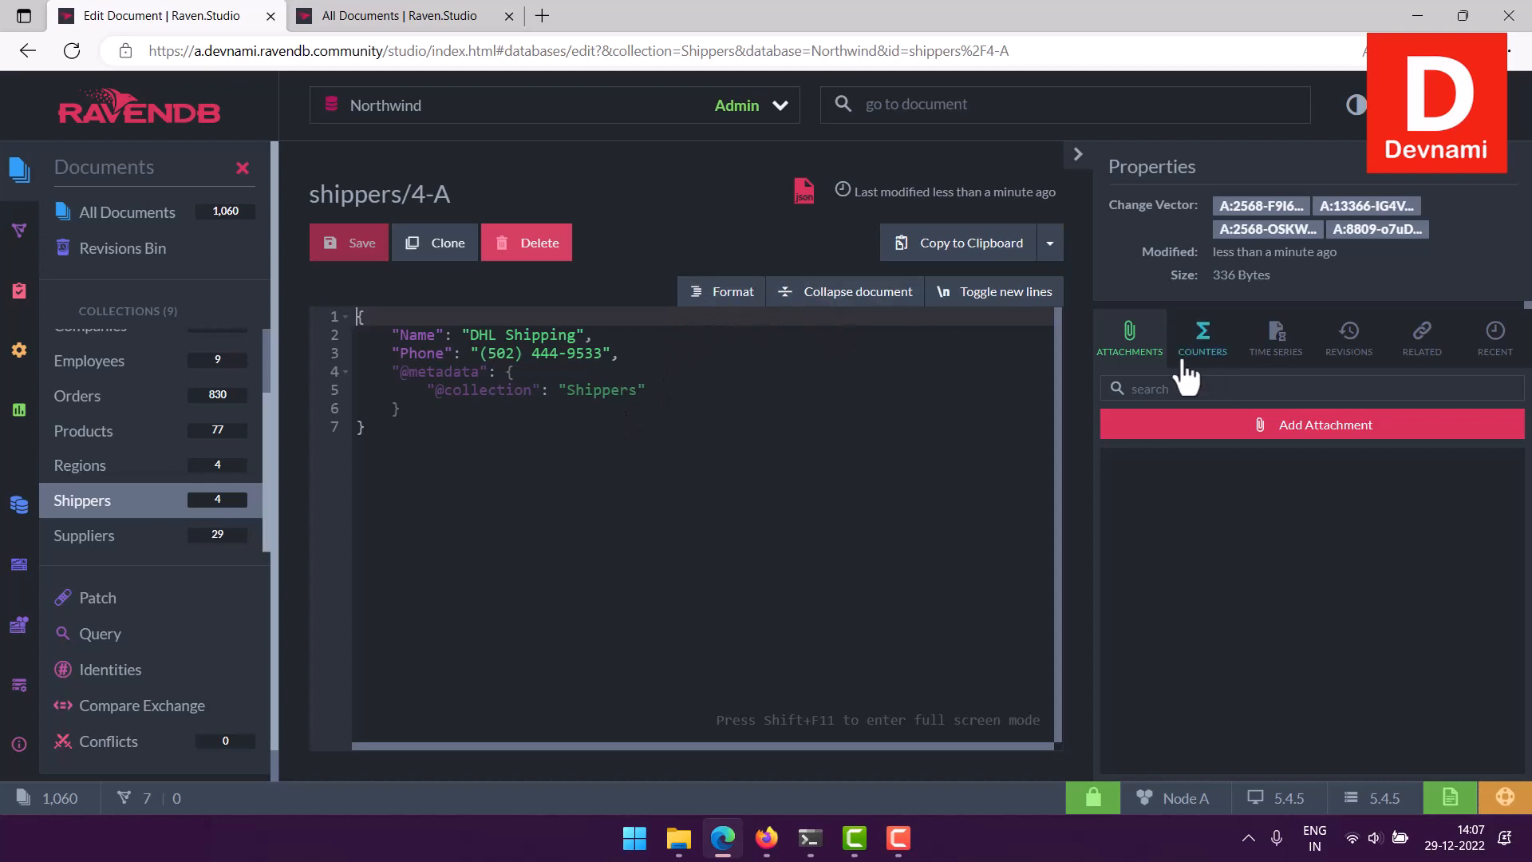
Step: Examine the attachment file selection for shippers/4-A without adding a file, and show the document's counters
click(1243, 431)
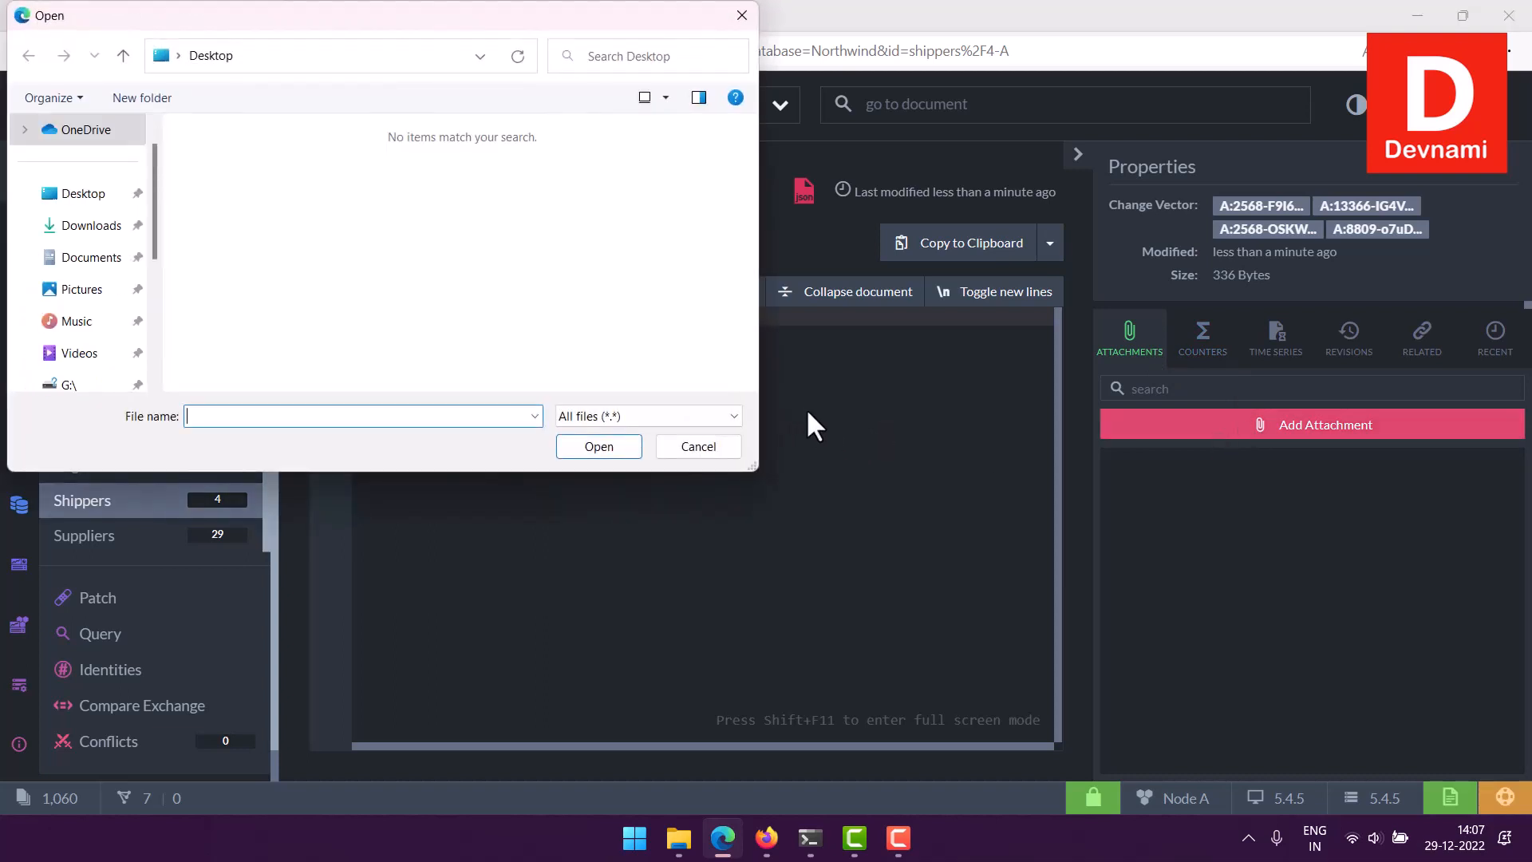
click(581, 413)
click(582, 414)
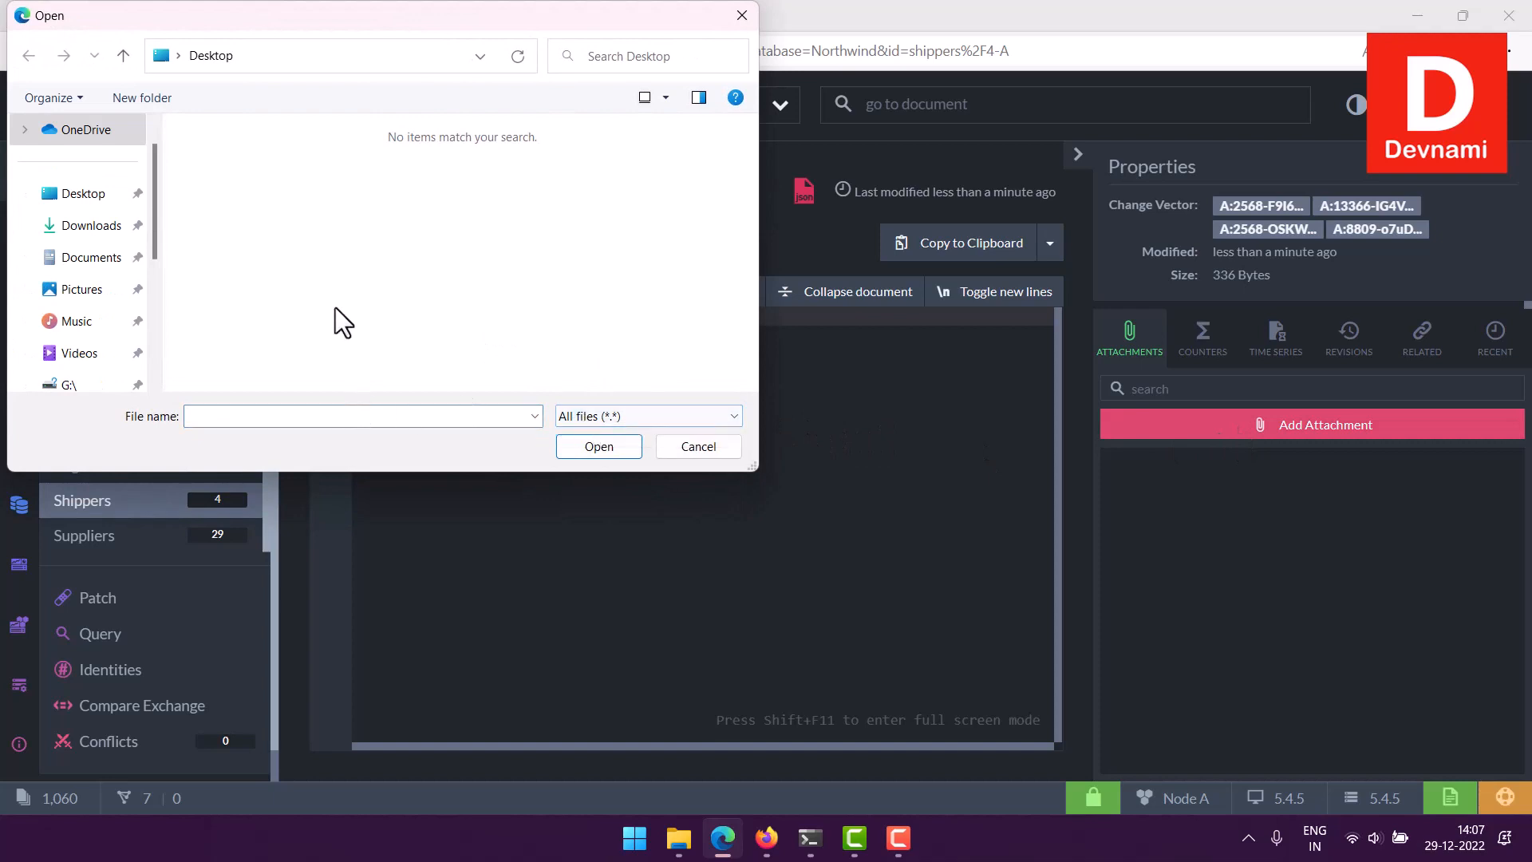
click(693, 466)
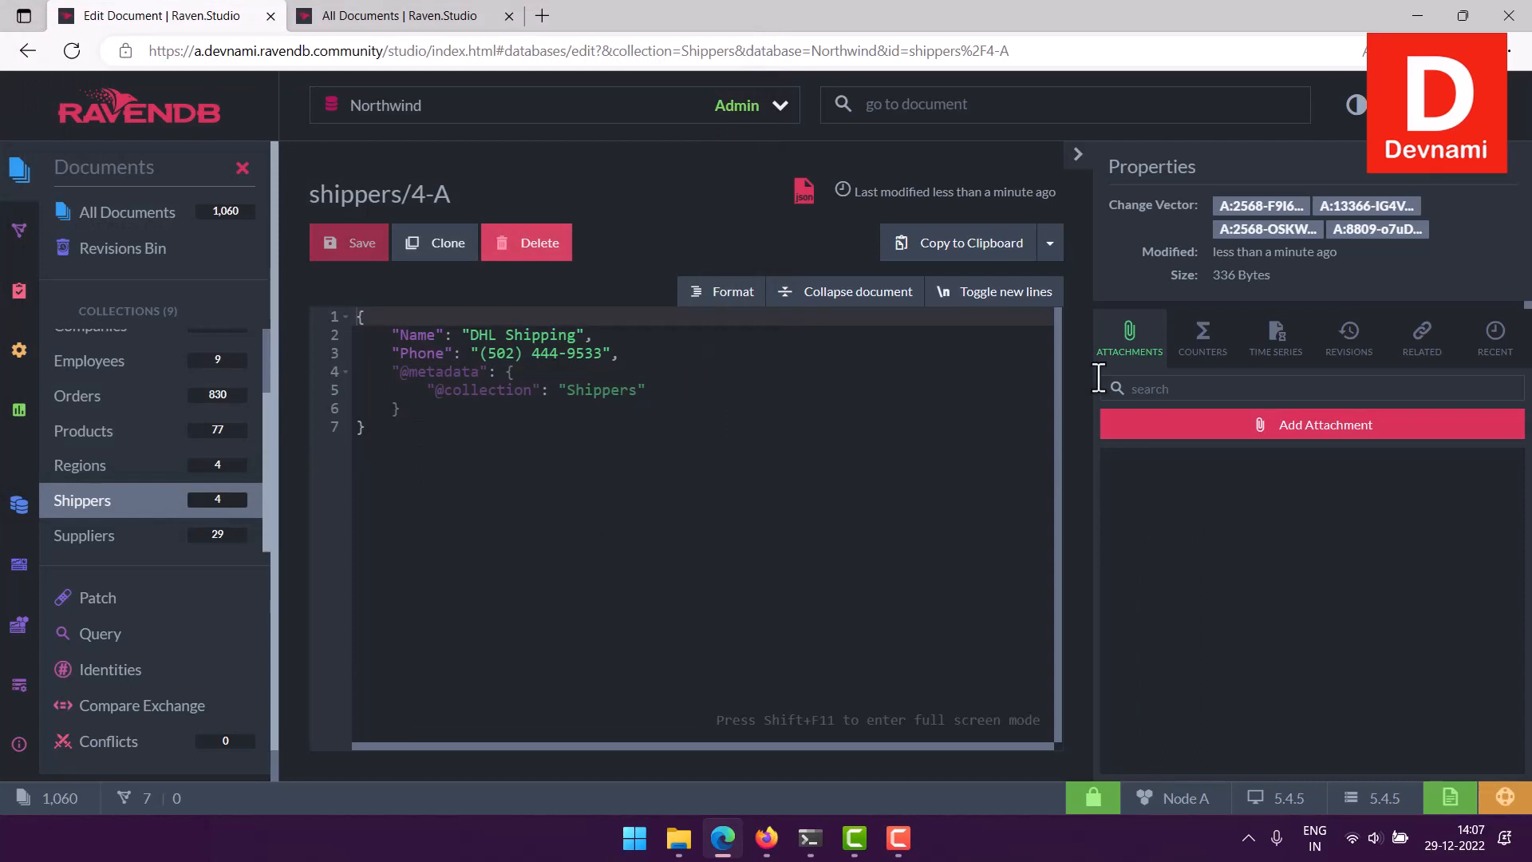
click(1201, 355)
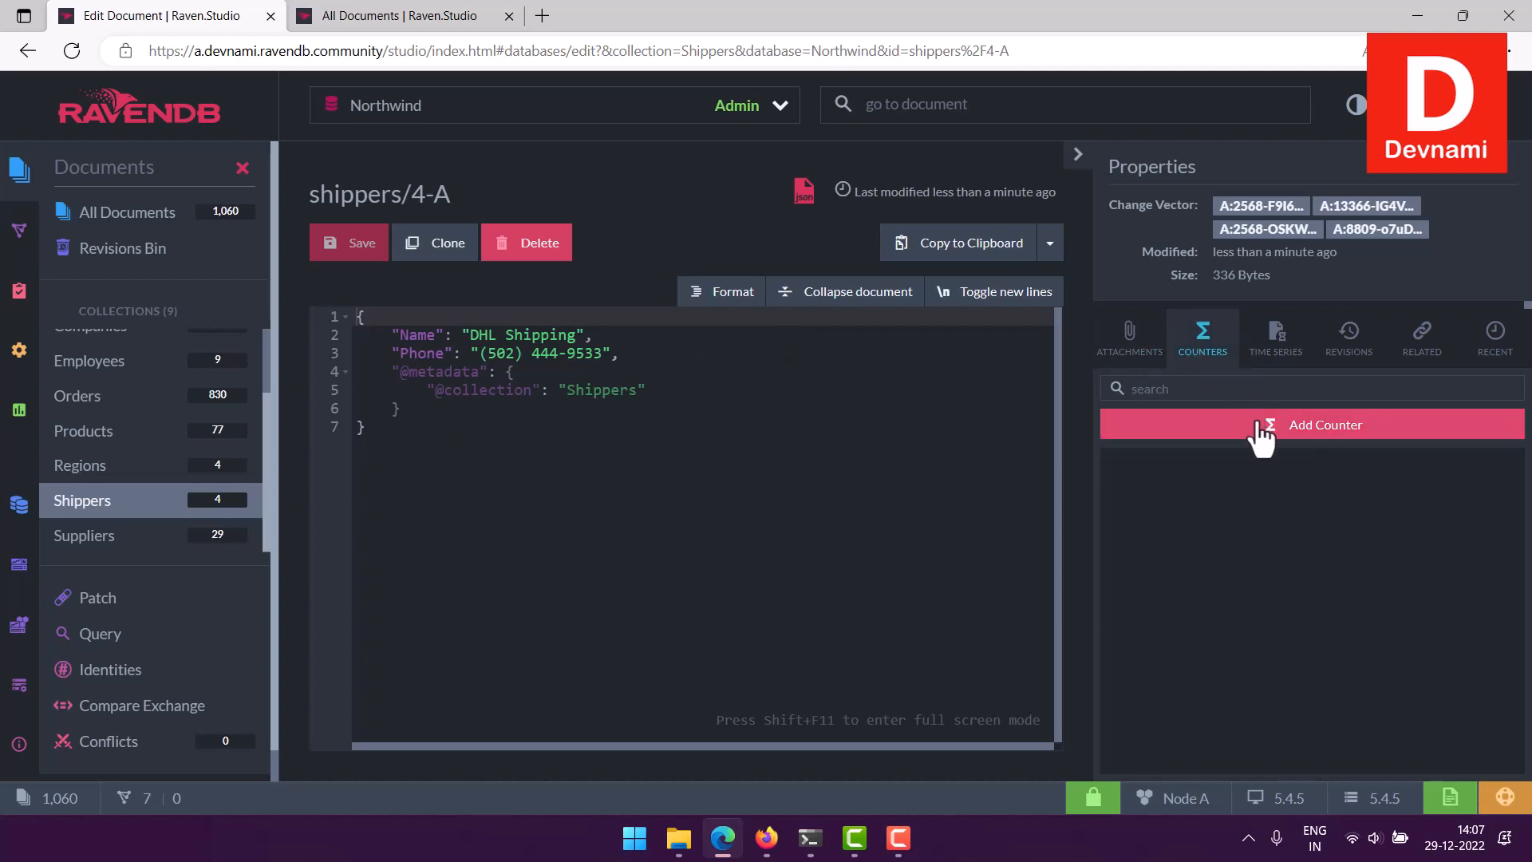
Step: Add a counter named ShipCount with the value 1 to the document shippers/4-A
click(1274, 358)
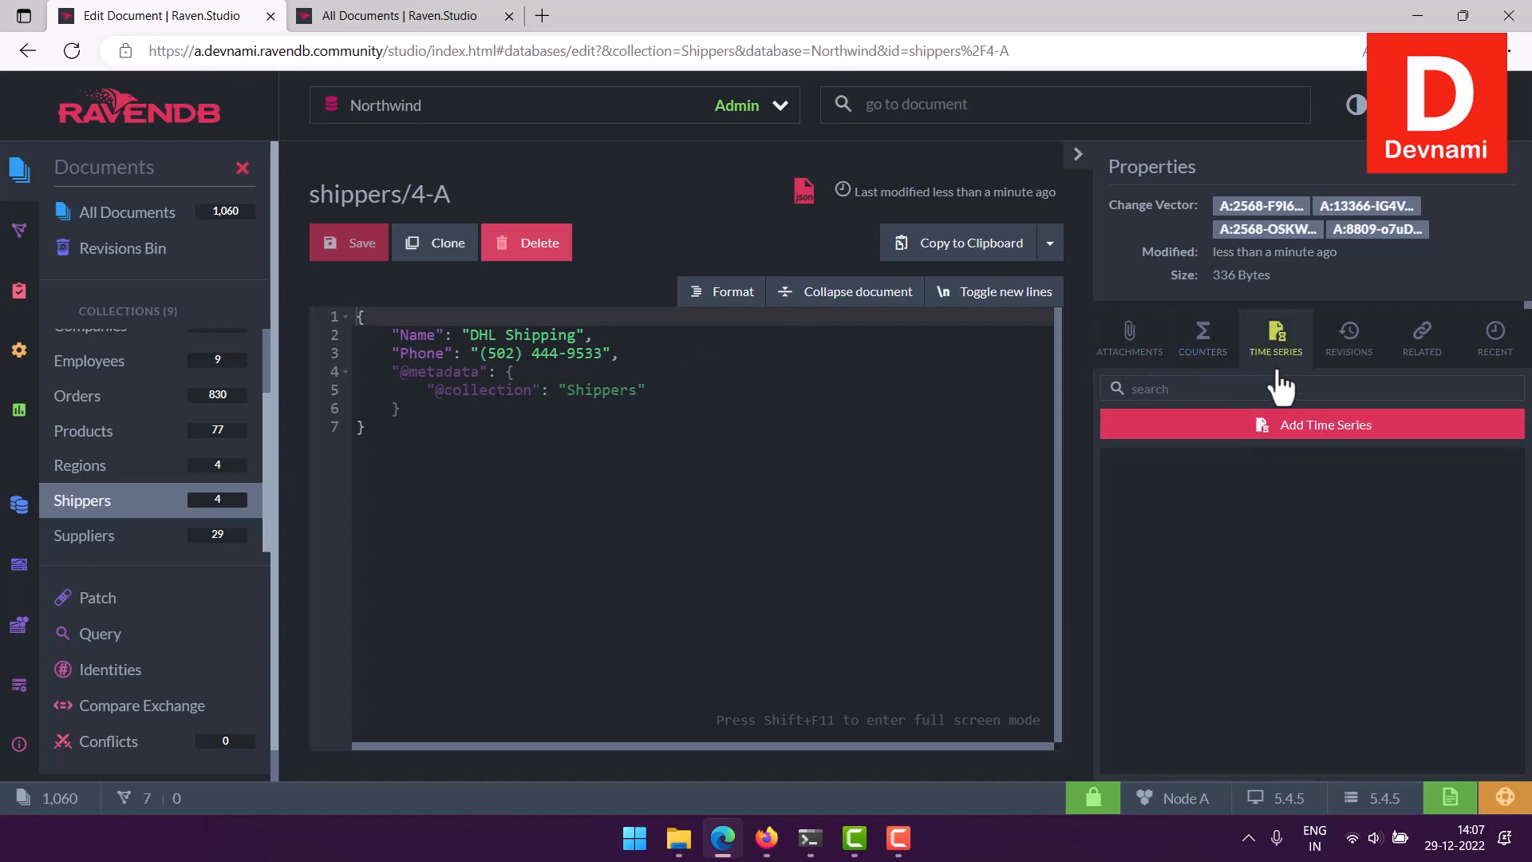
click(1220, 363)
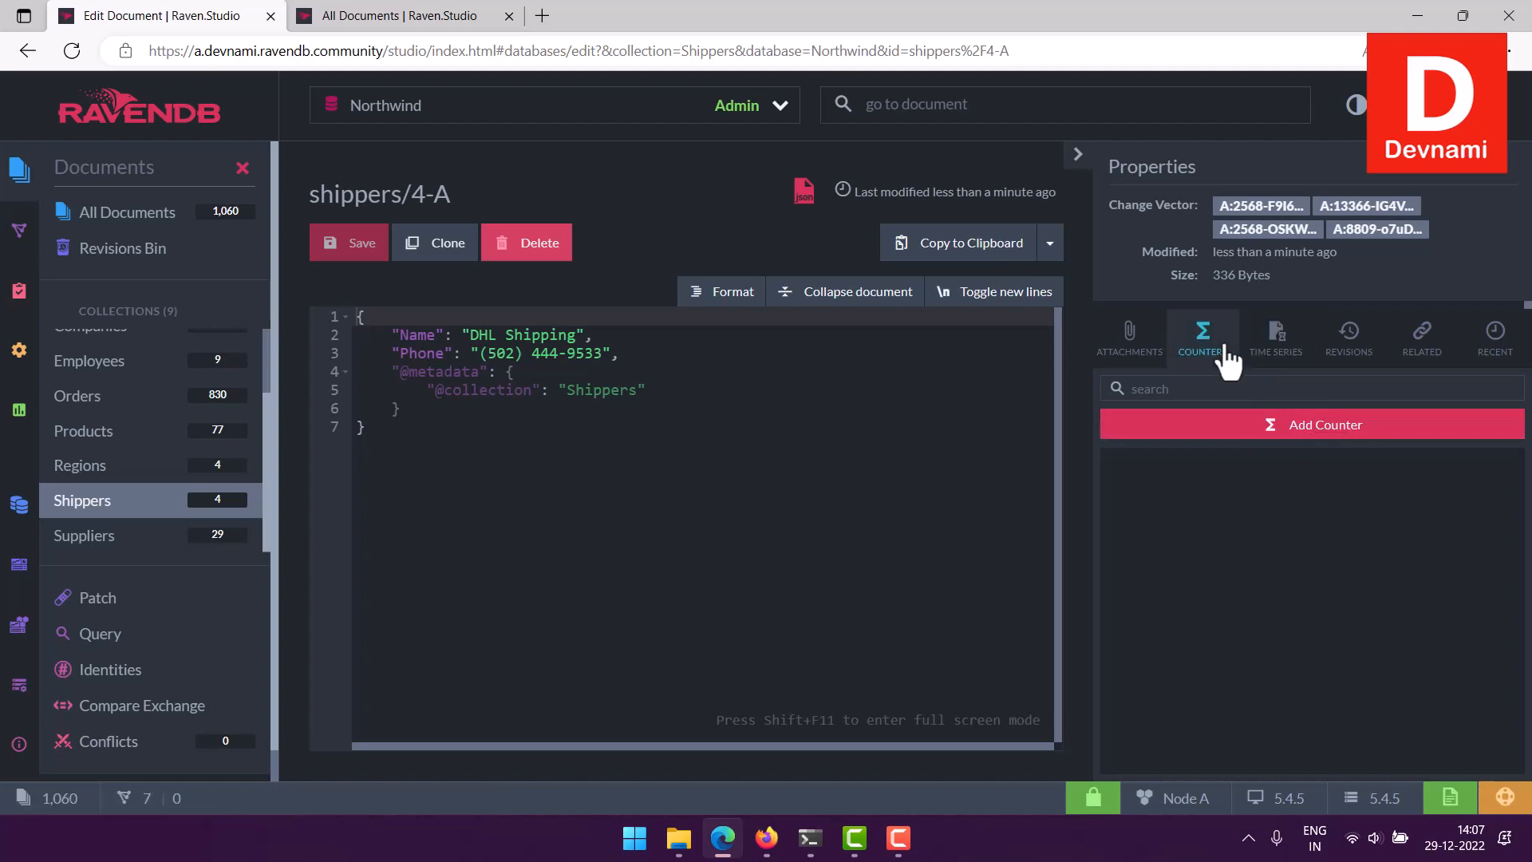
click(1226, 431)
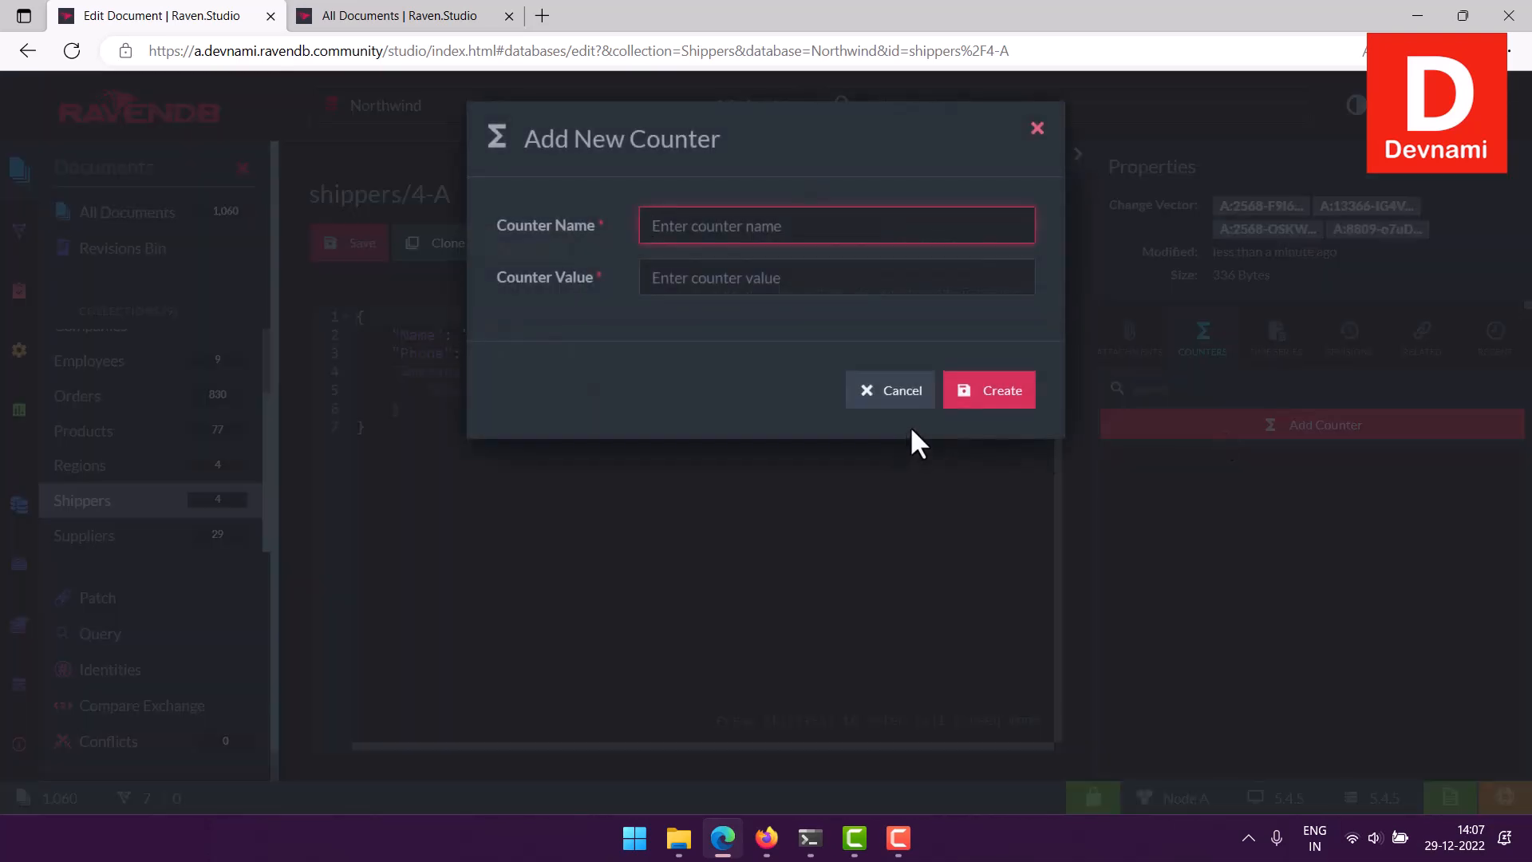
click(605, 233)
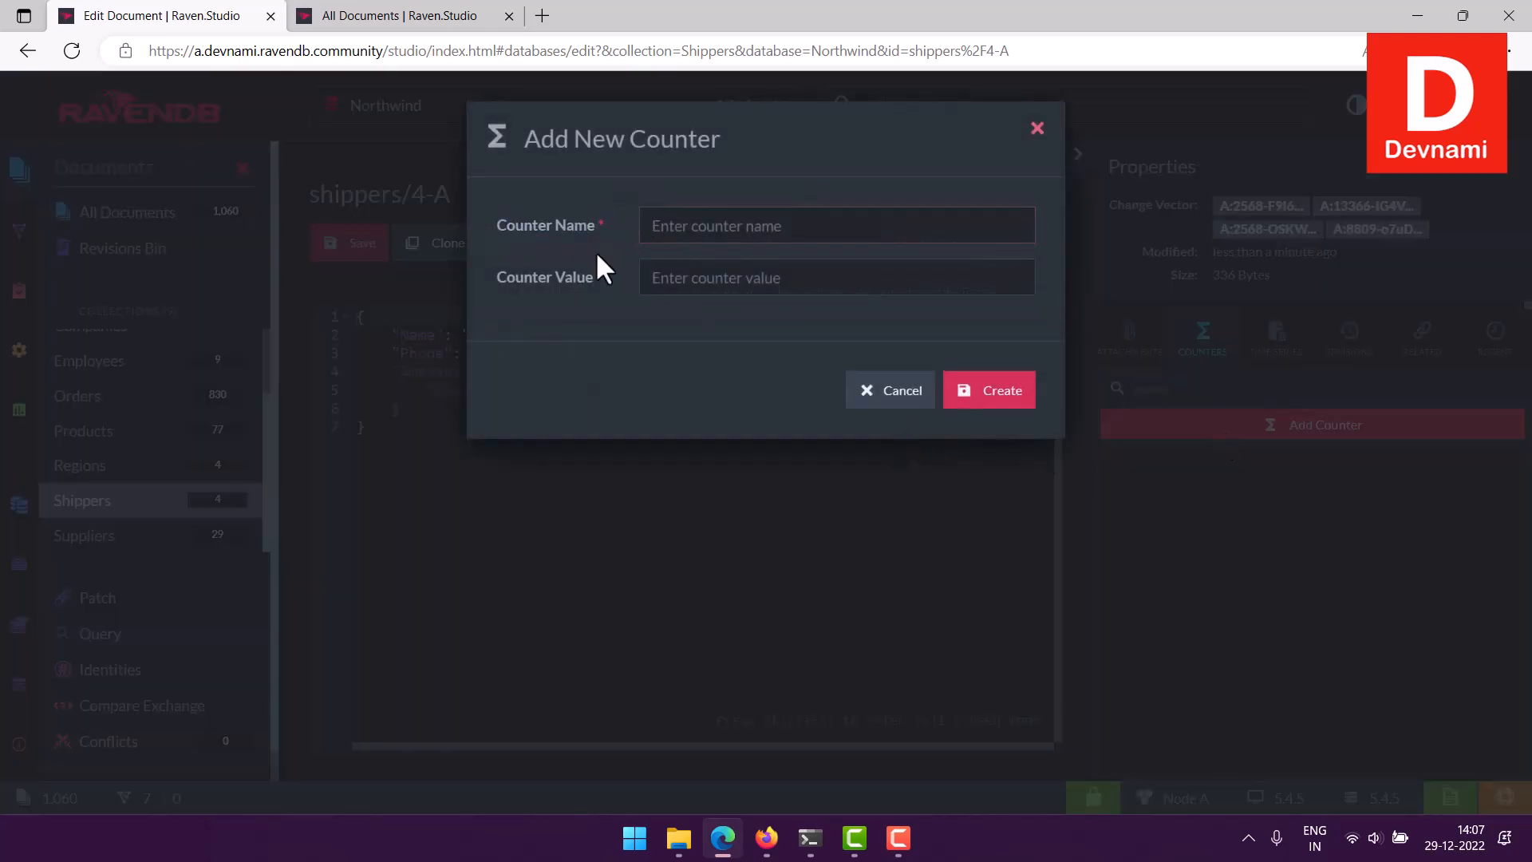
drag(501, 276, 596, 280)
click(610, 290)
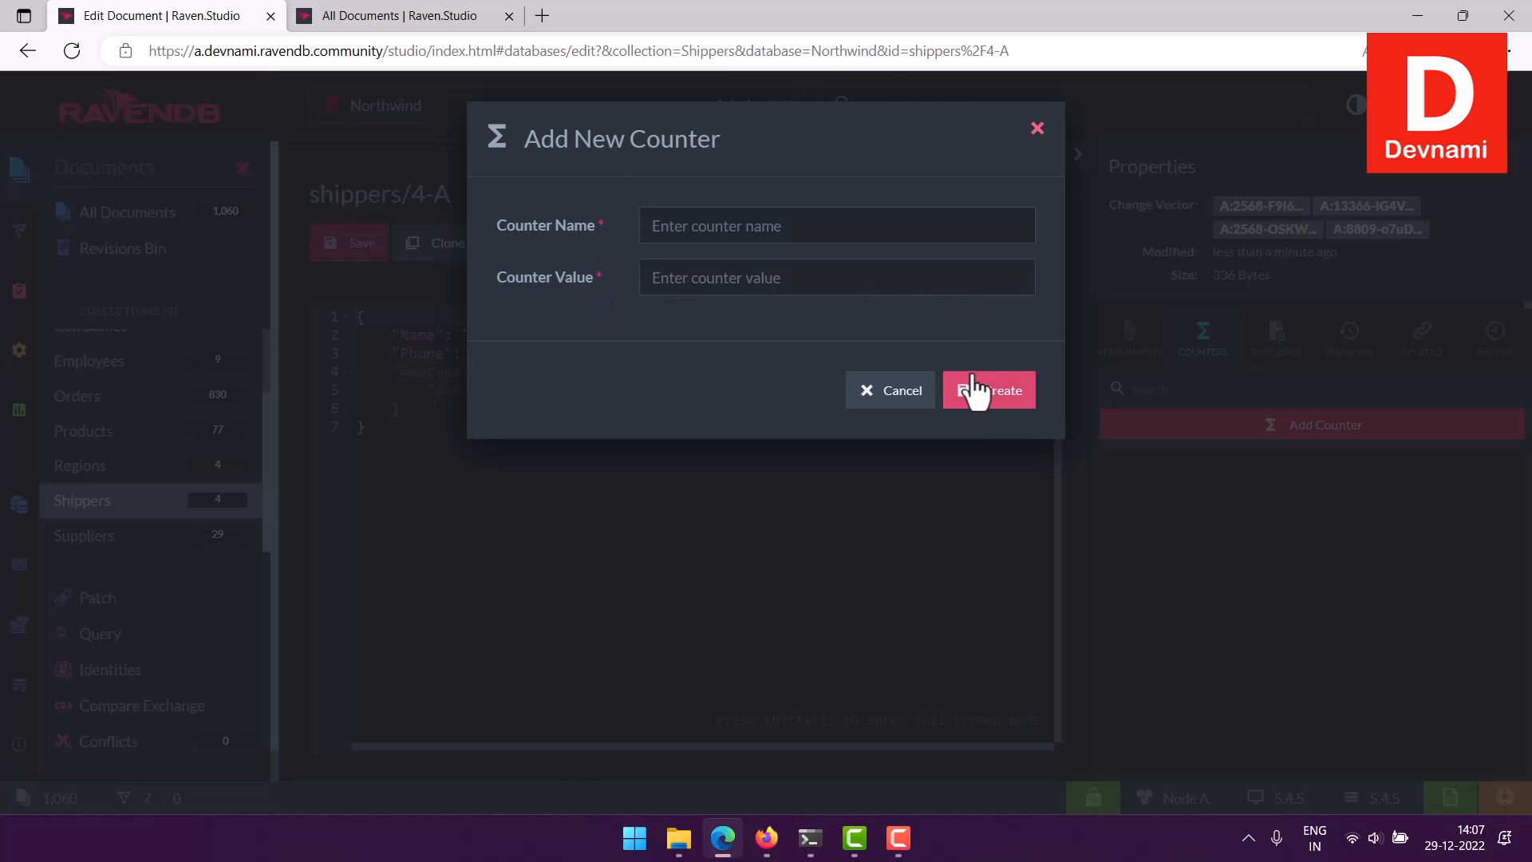
click(758, 227)
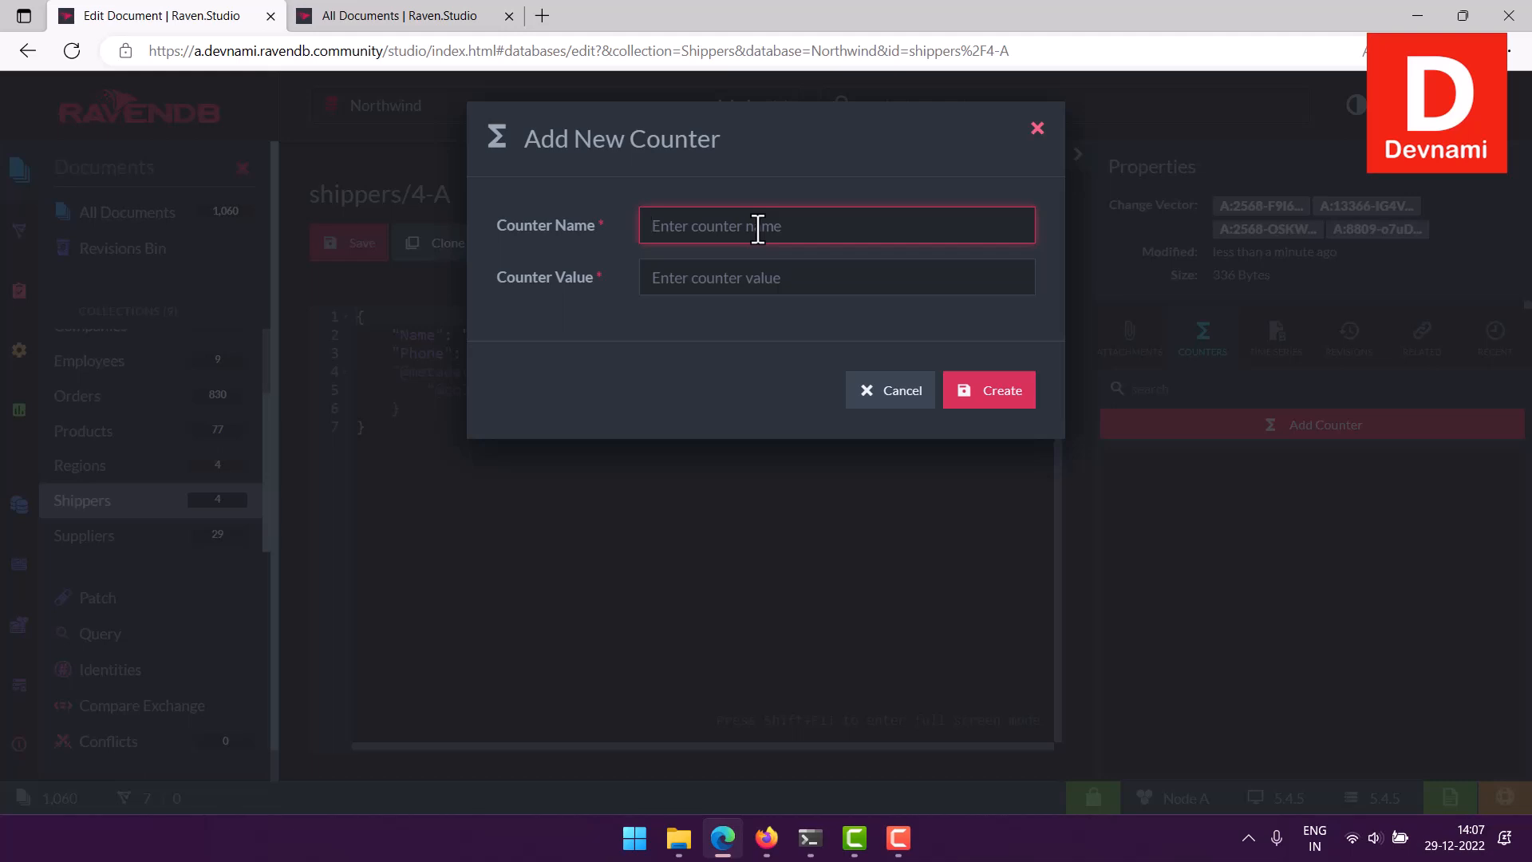
text(ShipCount)
click(745, 277)
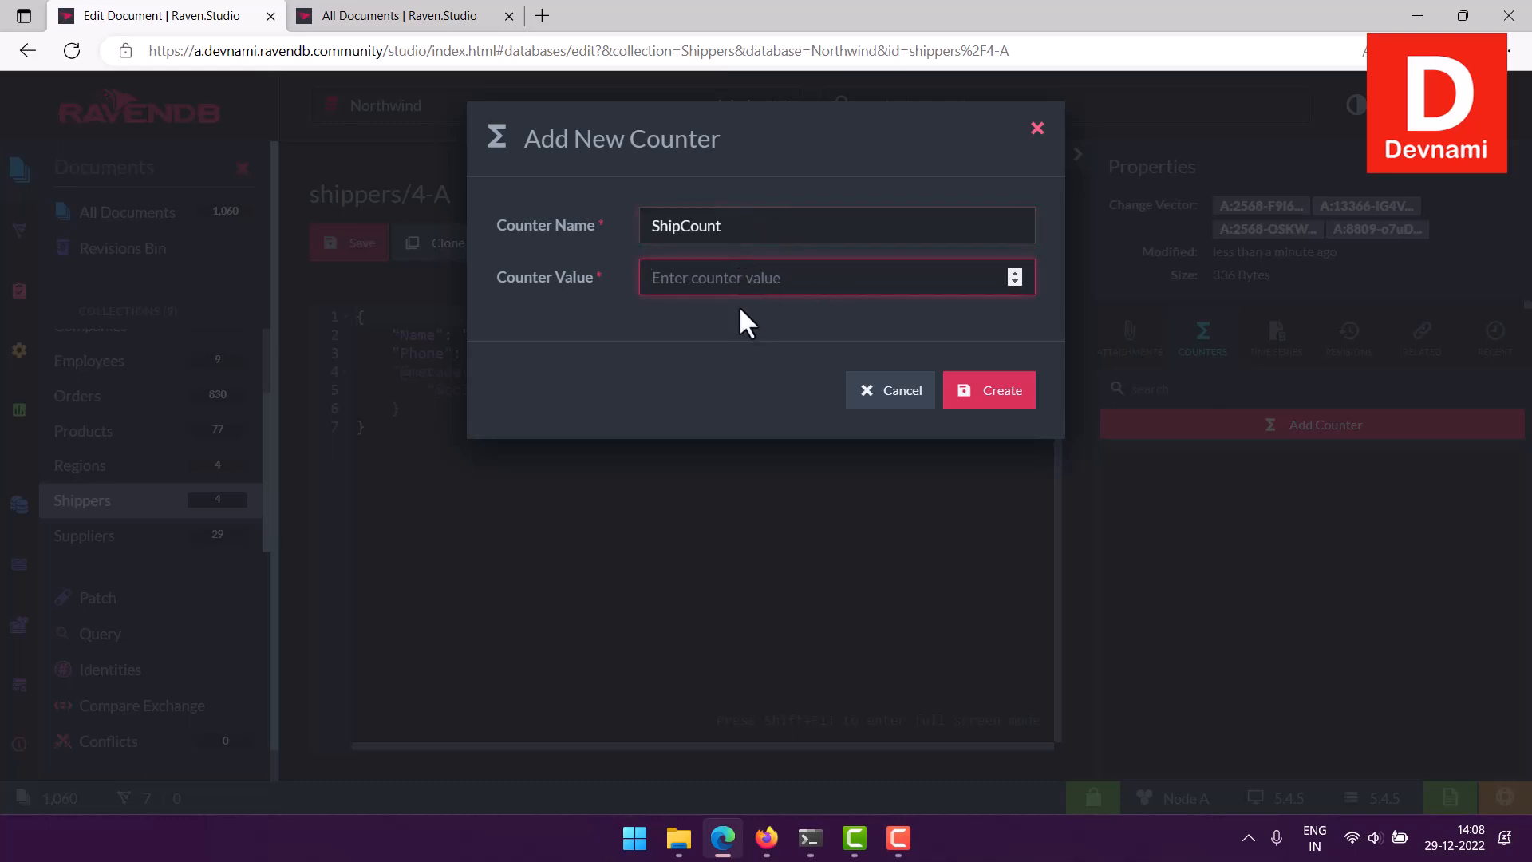
text(1)
click(1010, 414)
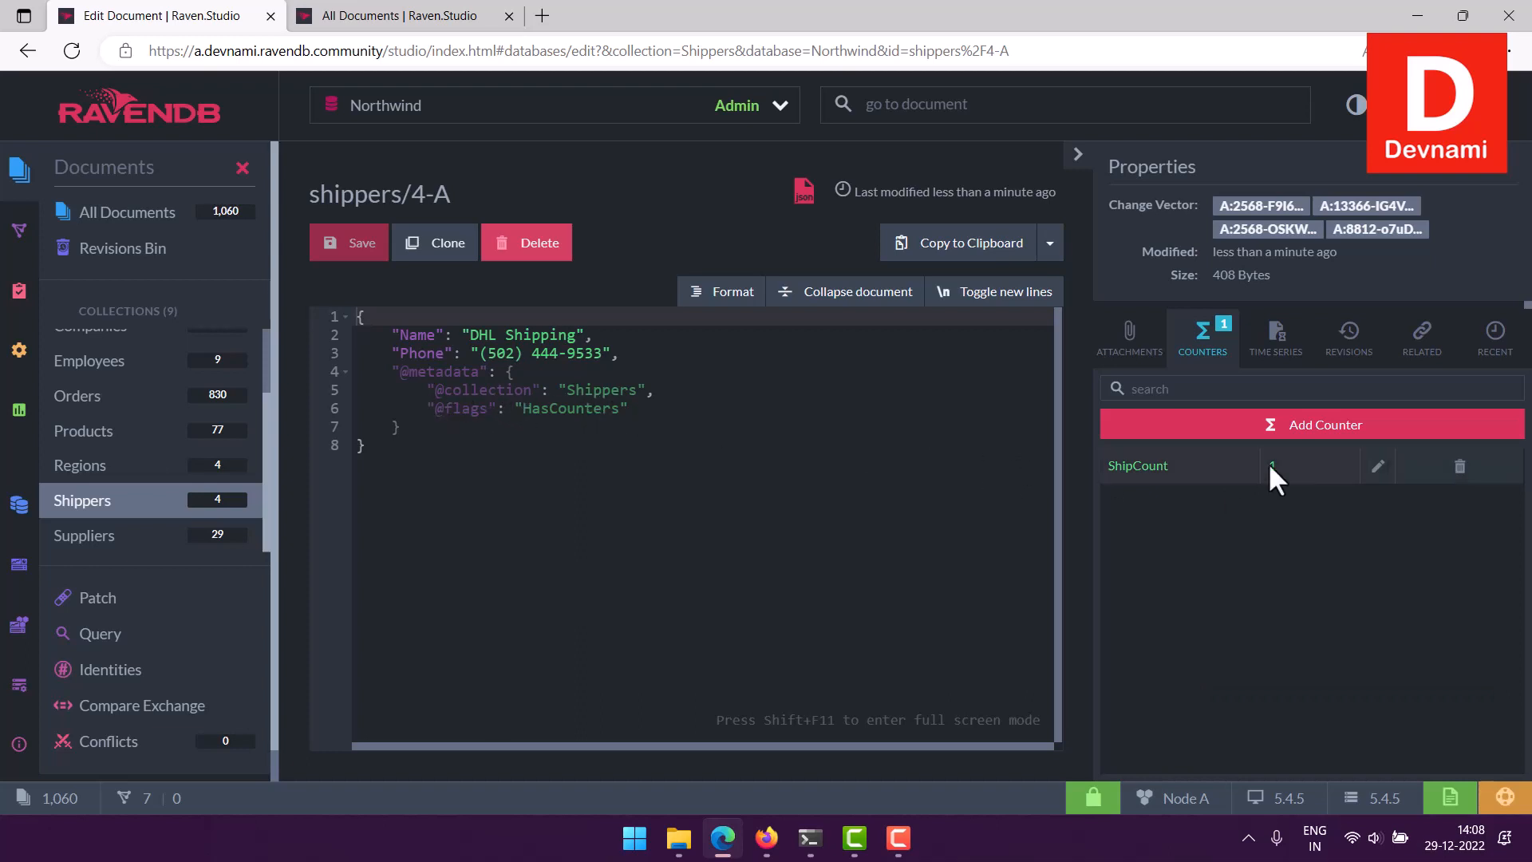
Step: Examine the new time series entry form for shippers/4-A, including its timestamp and tag fields, and close it without saving
click(1277, 355)
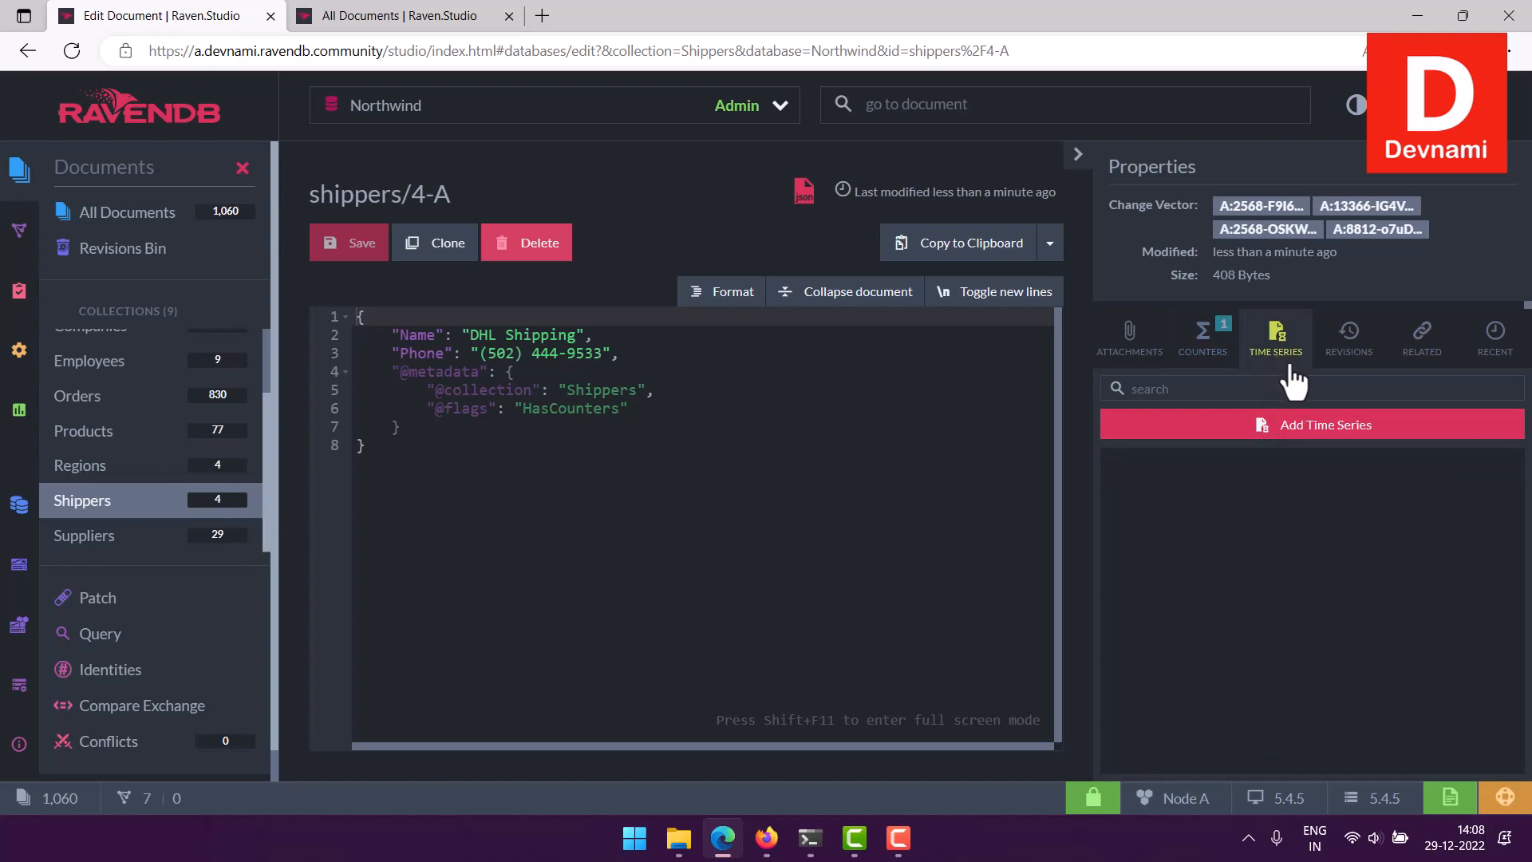
click(1304, 433)
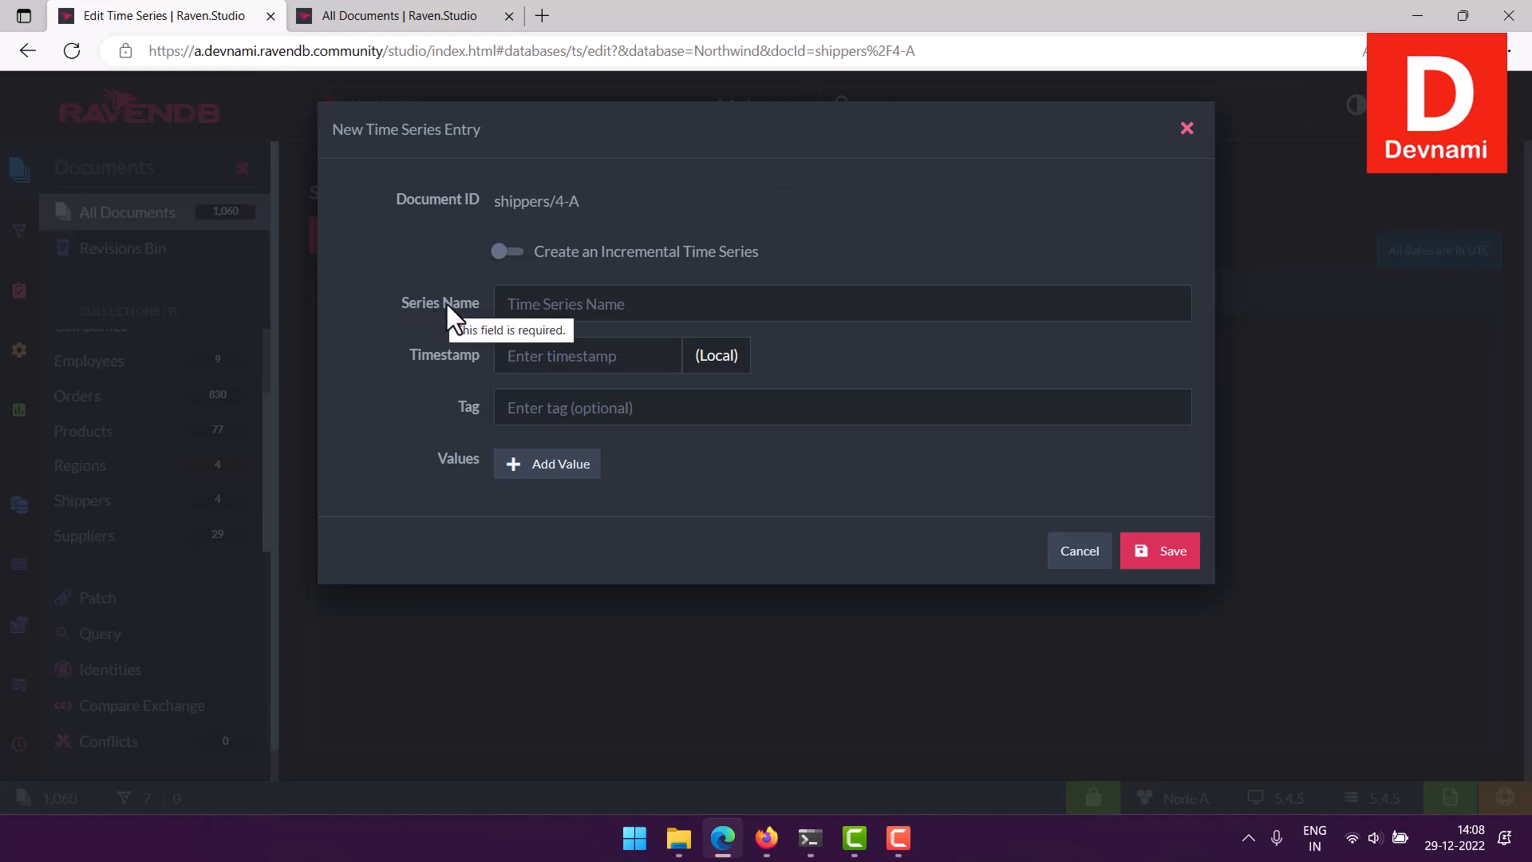
click(541, 352)
click(465, 382)
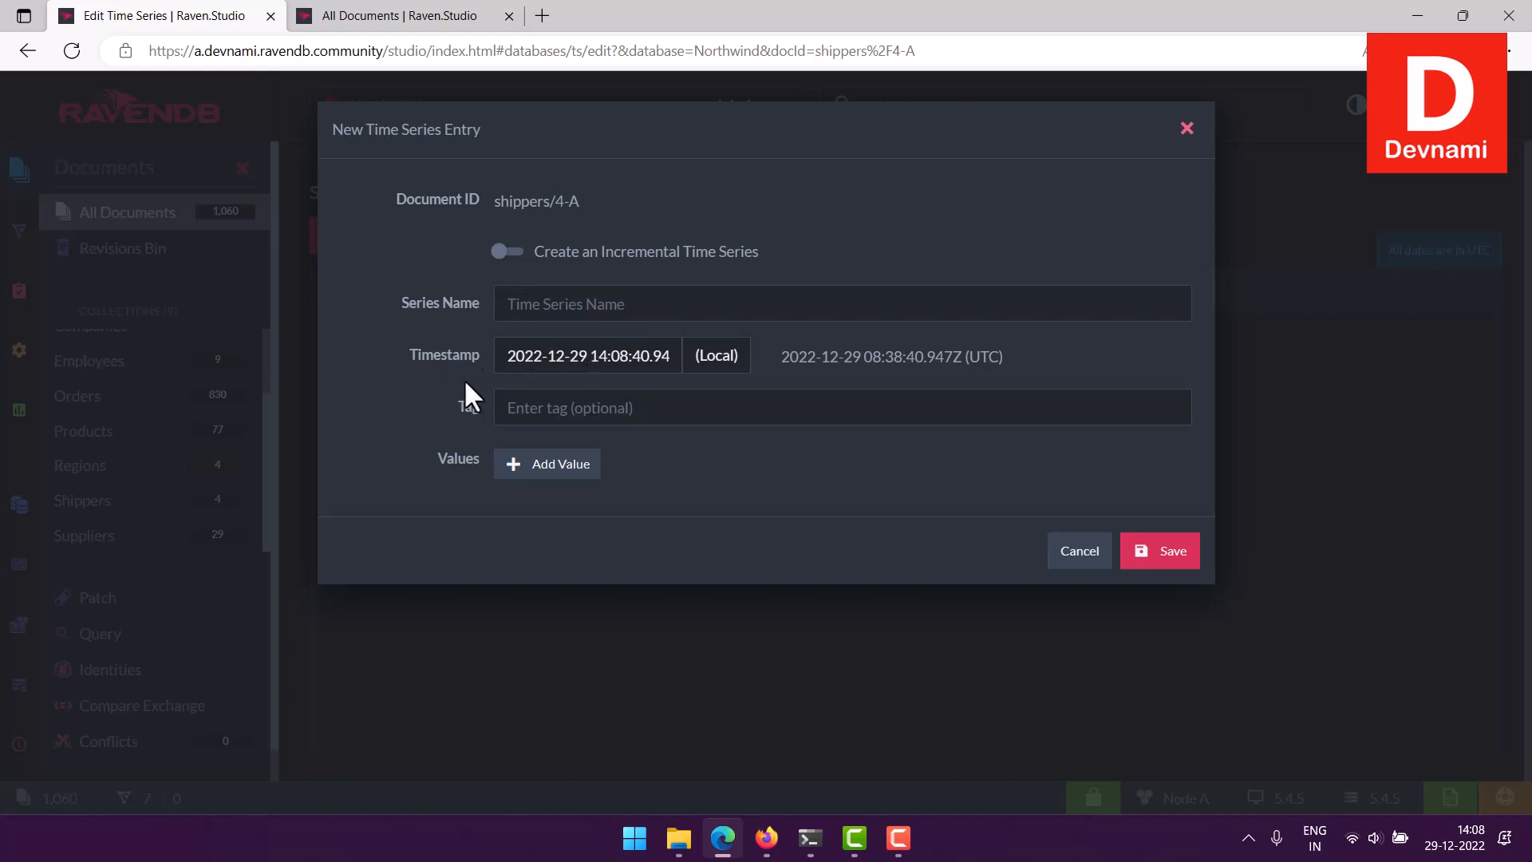
click(528, 407)
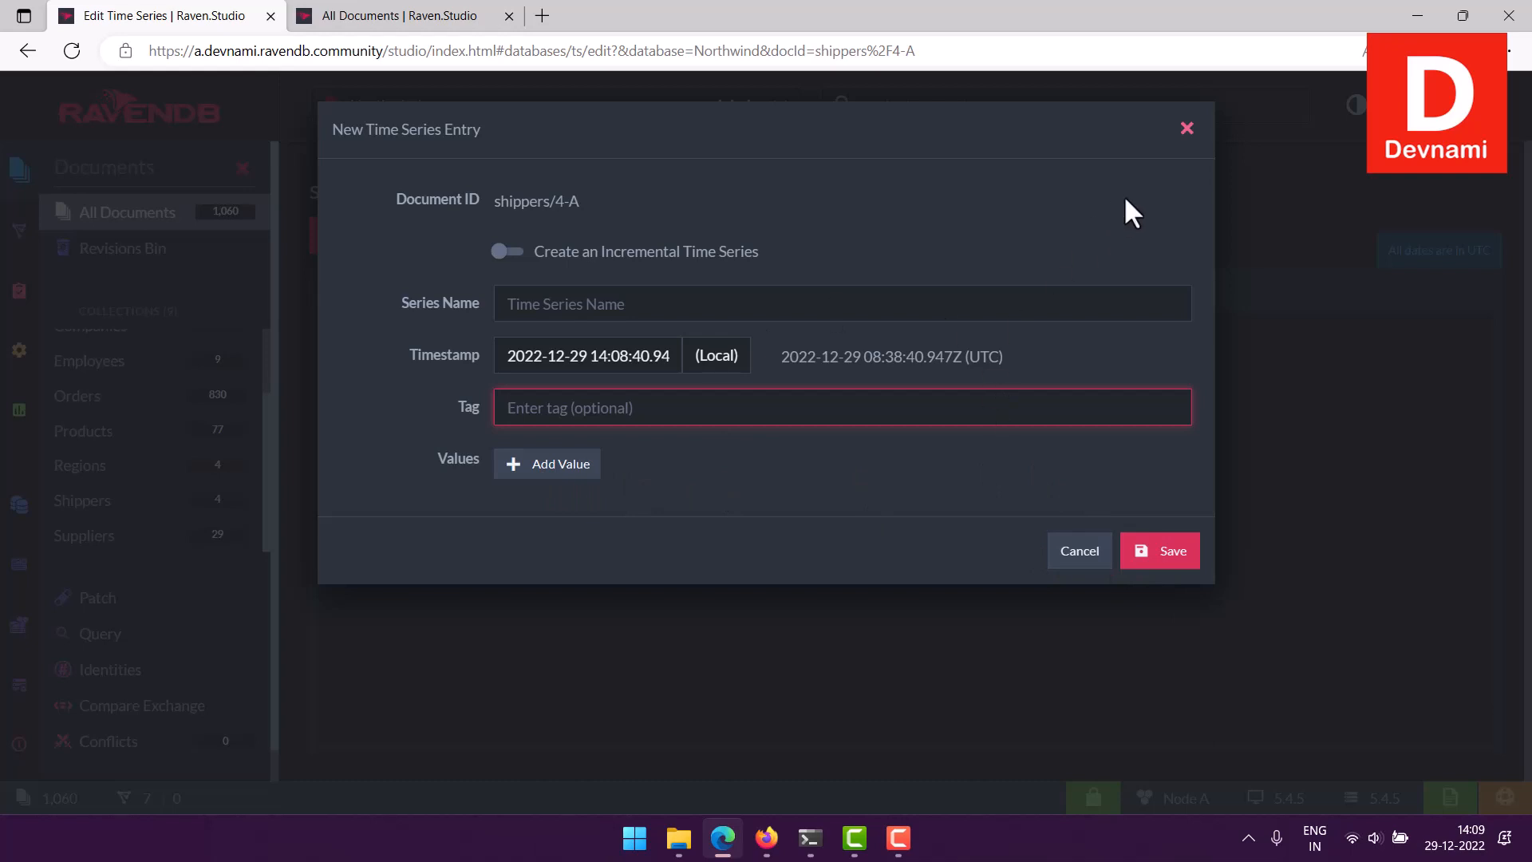
click(1186, 129)
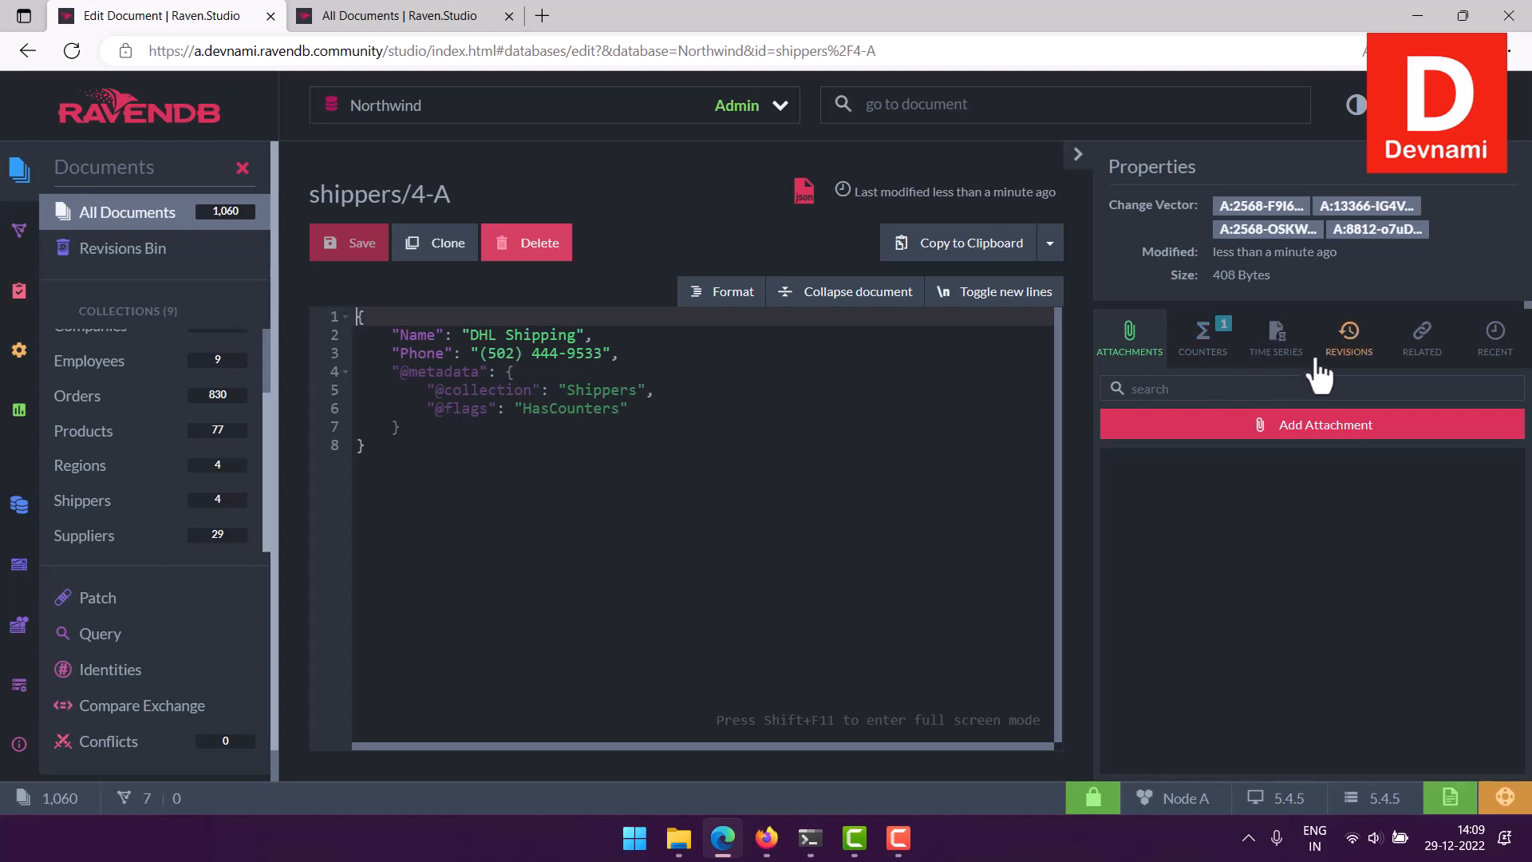
Step: Examine the revisions, related documents and recent documents of shippers/4-A, and return to the Shippers collection
click(1347, 359)
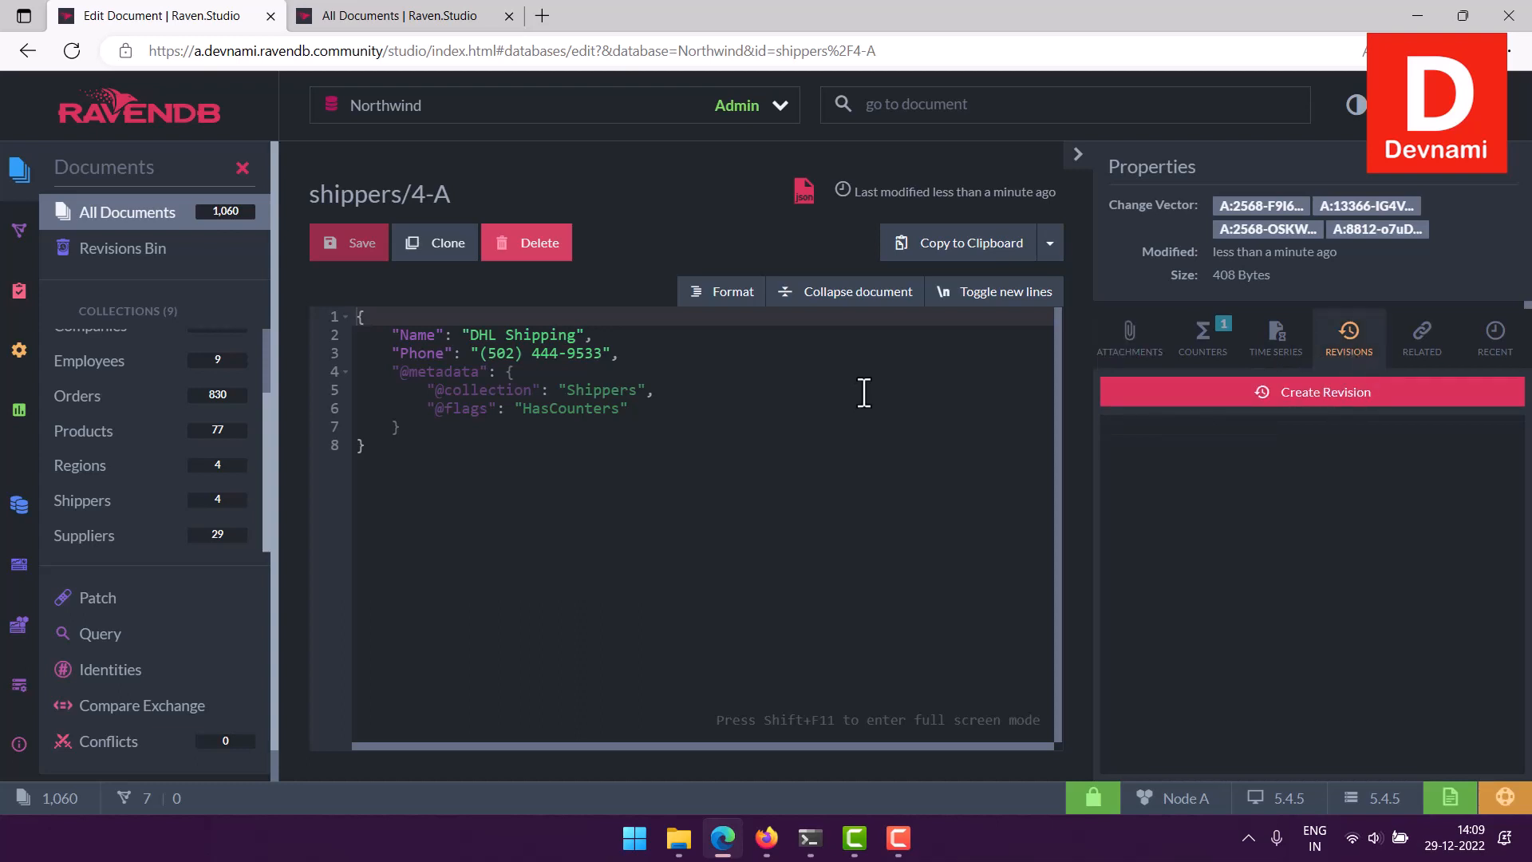
click(1282, 392)
click(1435, 358)
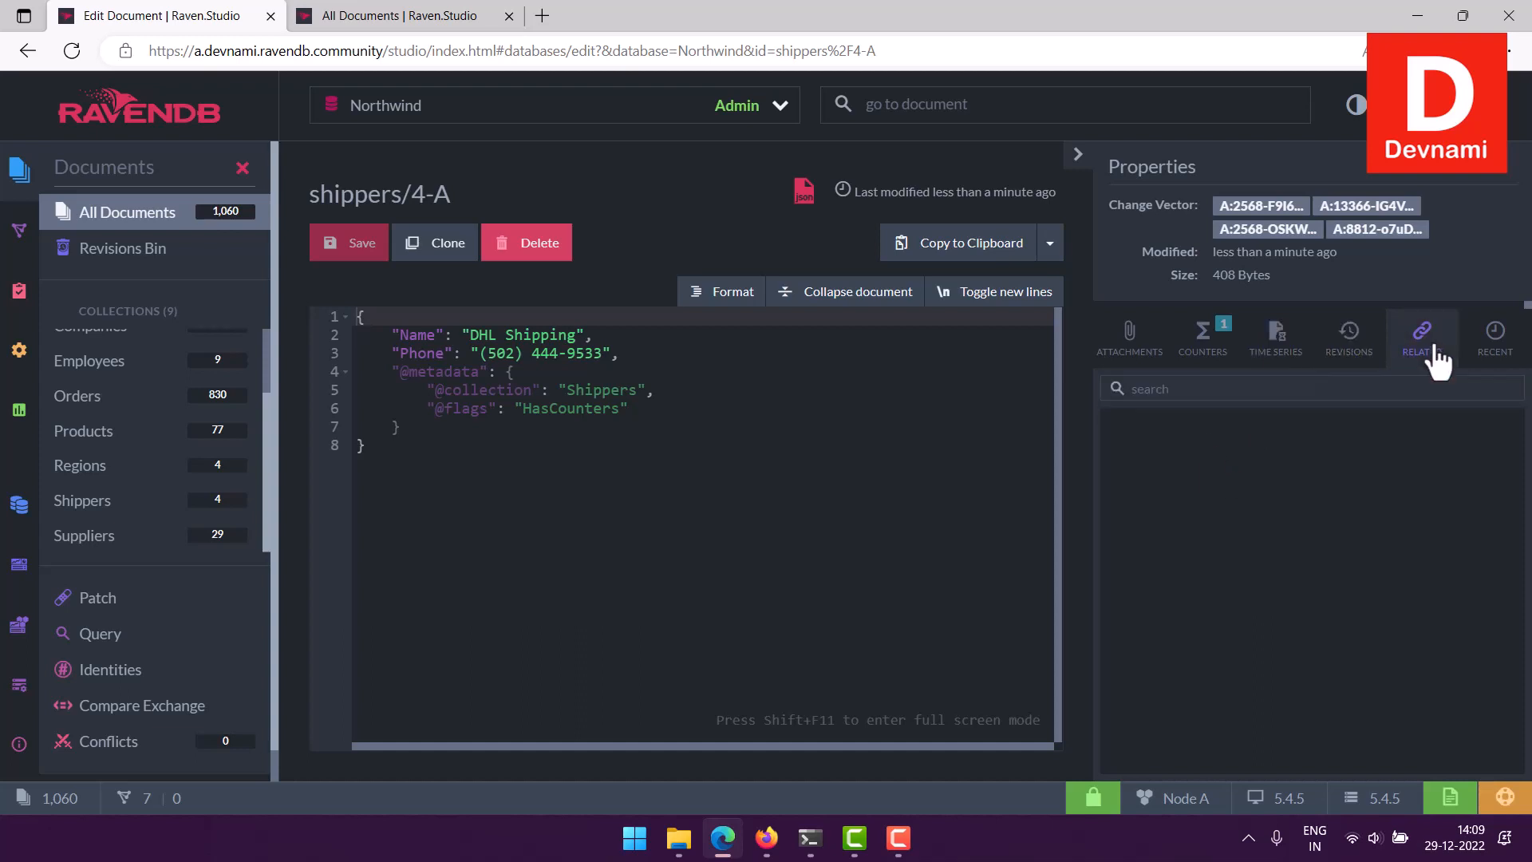
click(1519, 351)
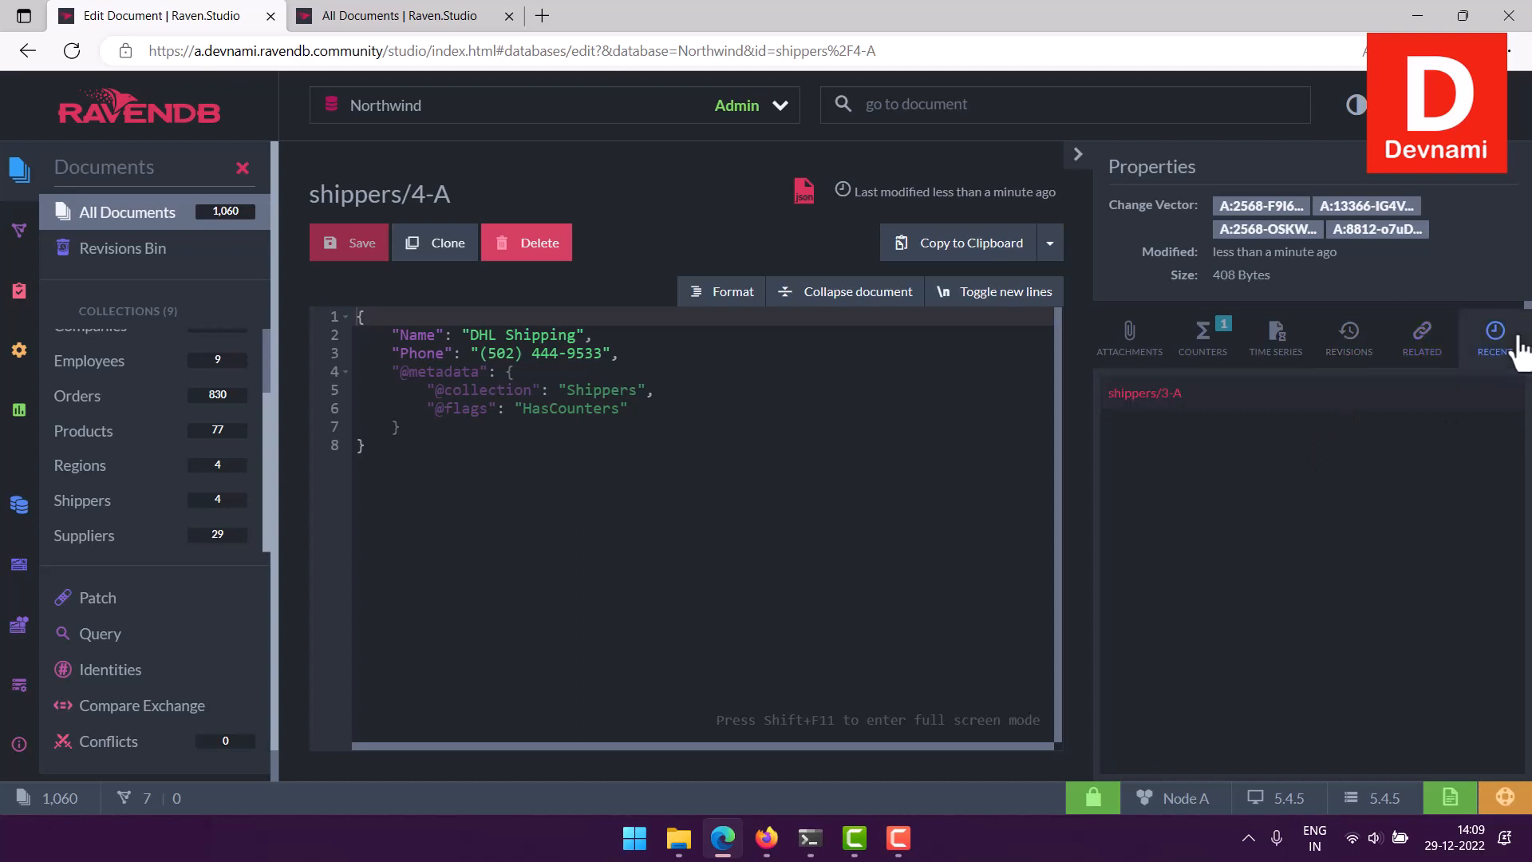
mouse_move(1175, 409)
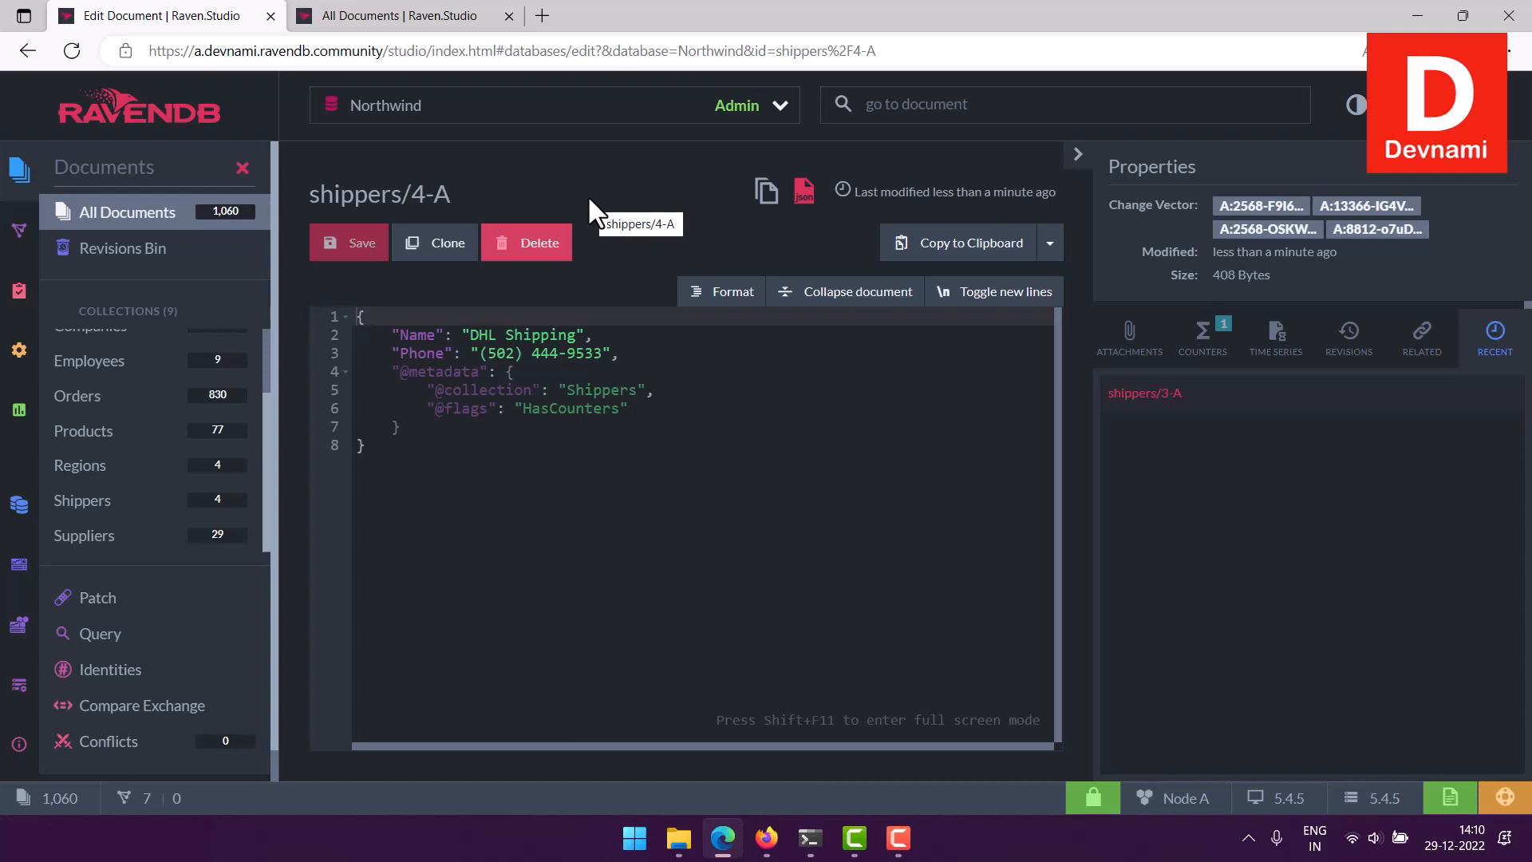
click(156, 502)
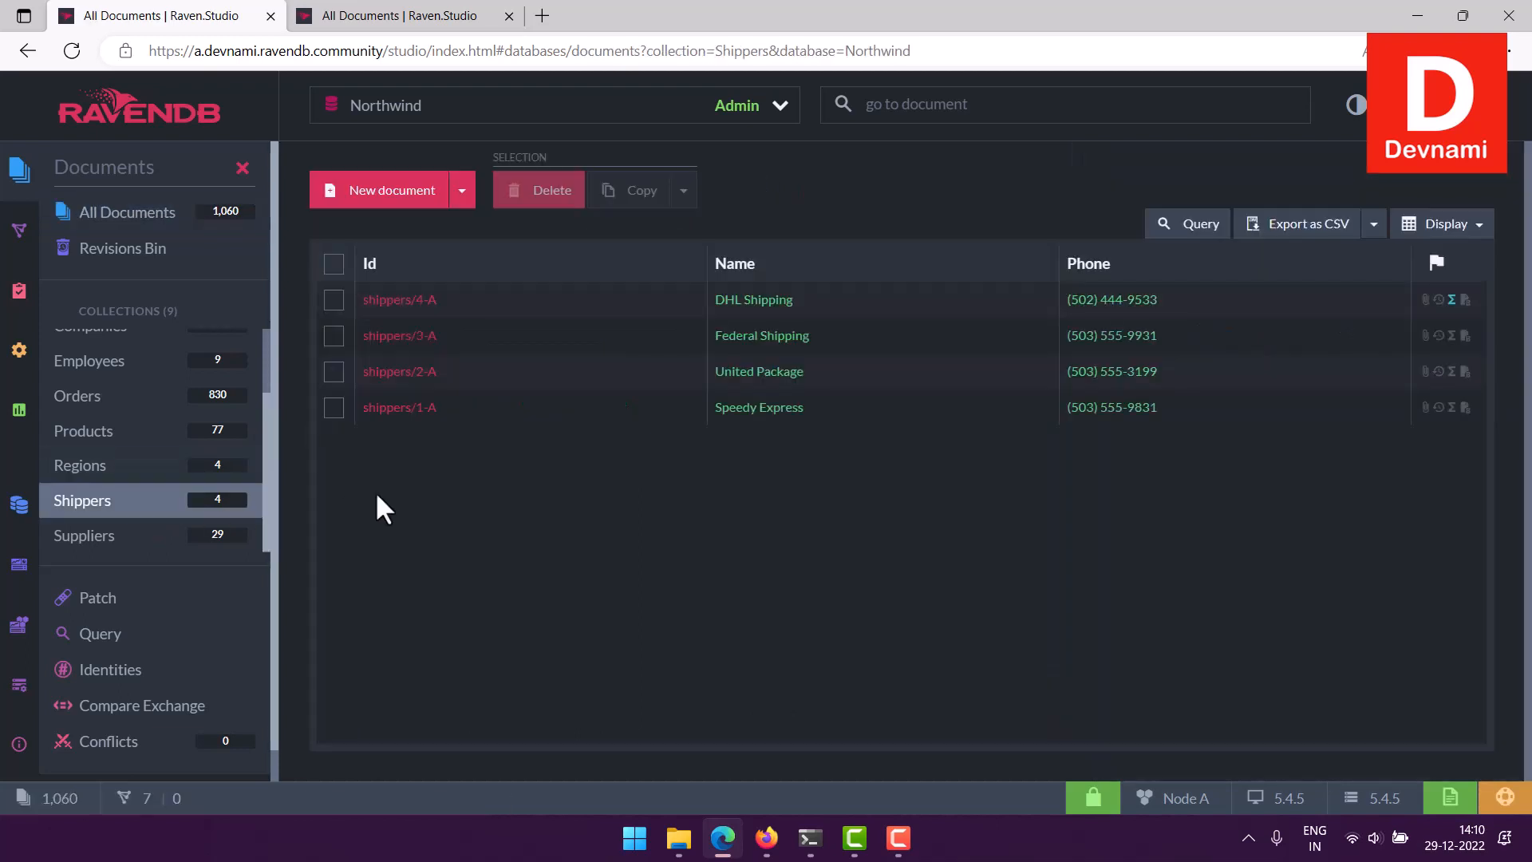